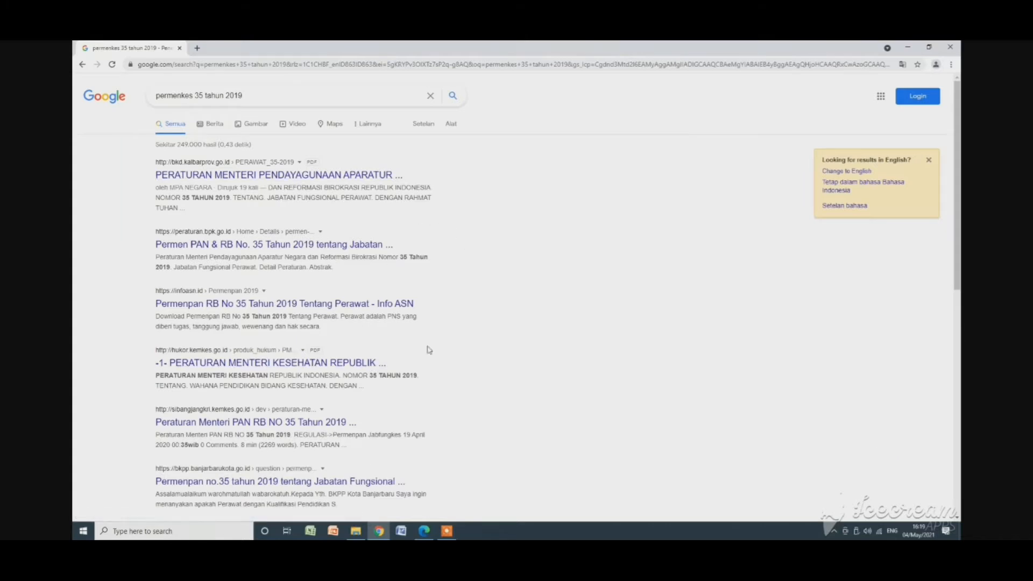
Bring up PERAWAT_35-2019.pdf and highlight the regulation number "NOMOR 35 TAHUN 2019" on its first page.
left_click(424, 532)
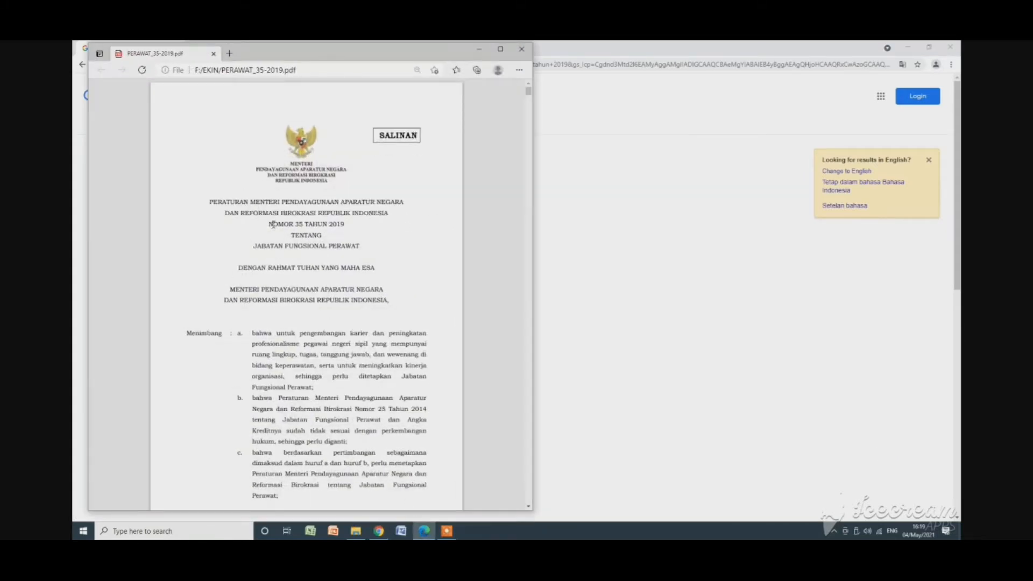
left_click_drag(266, 225, 335, 226)
left_click(317, 311)
Find BAB III, Pasal 5 in the regulation and examine the nurse job categories and levels.
scroll(456, 270, "down", 5)
scroll(305, 373, "down", 10)
scroll(305, 375, "down", 12)
scroll(305, 380, "down", 9)
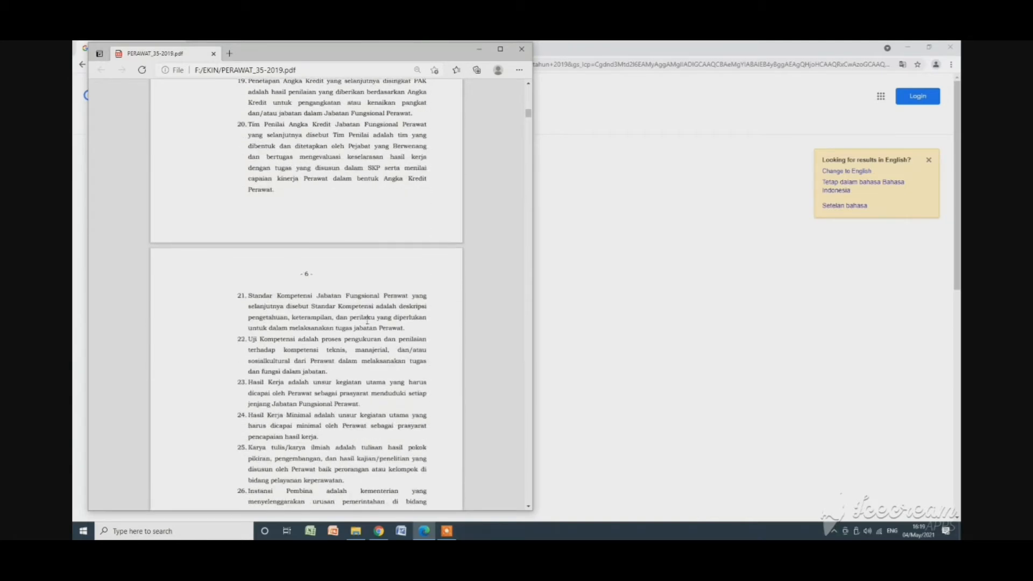
scroll(526, 507, "down", 8)
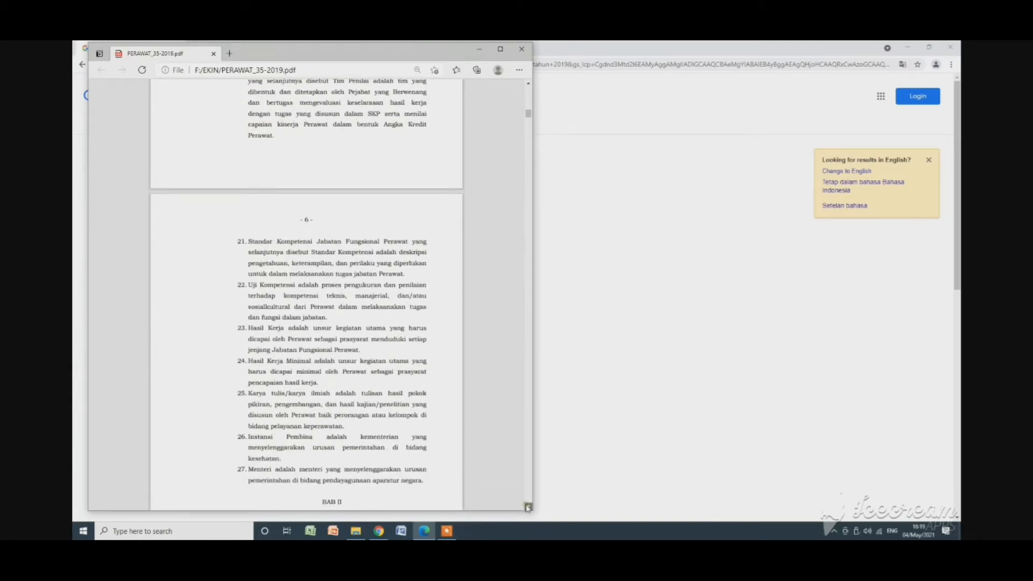
scroll(528, 508, "down", 5)
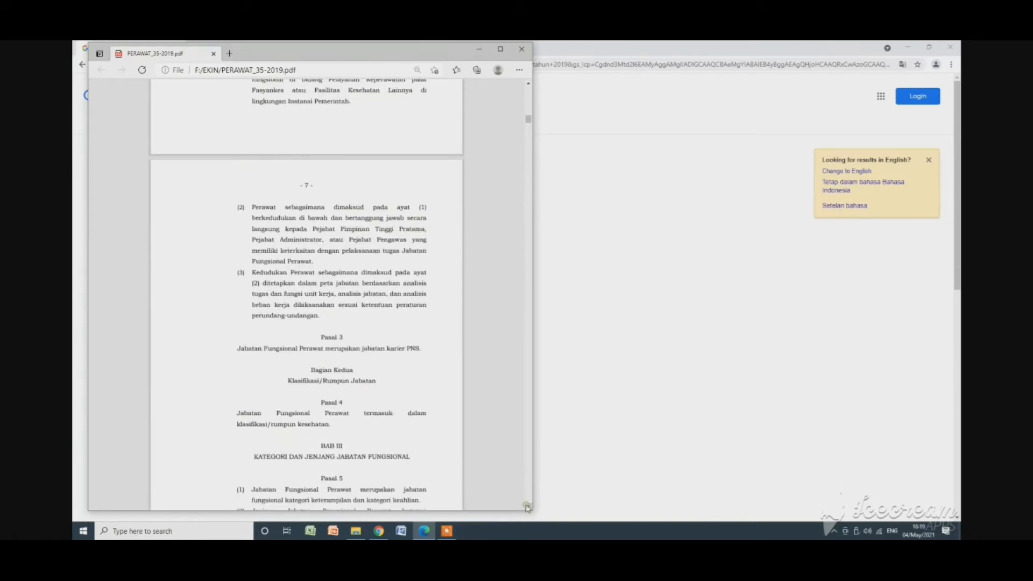
scroll(528, 508, "down", 4)
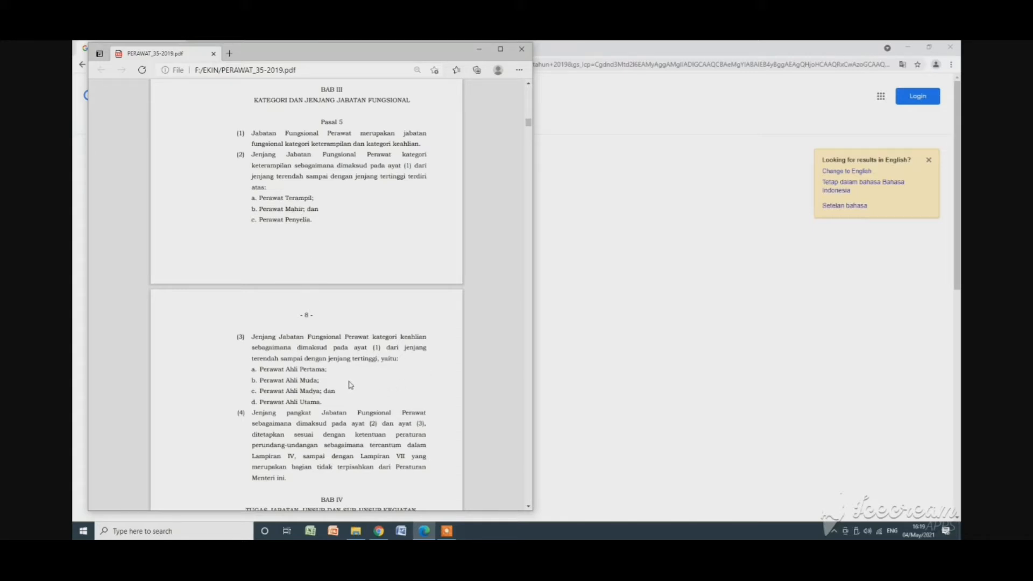
Find the activity lists in Pasal 8 and highlight the "Perawat Mahir" heading.
scroll(339, 248, "down", 6)
scroll(338, 271, "down", 15)
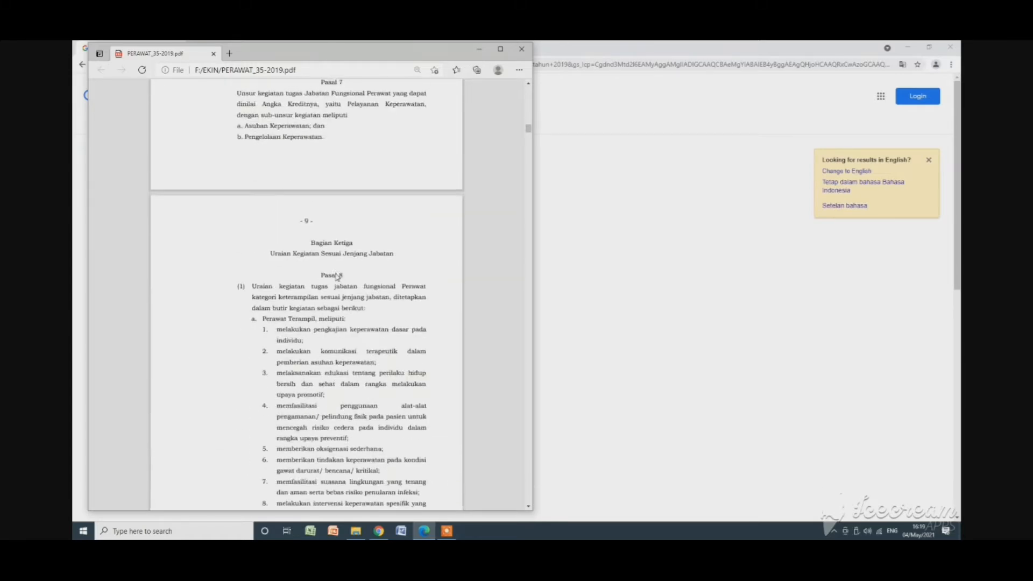
scroll(329, 278, "down", 5)
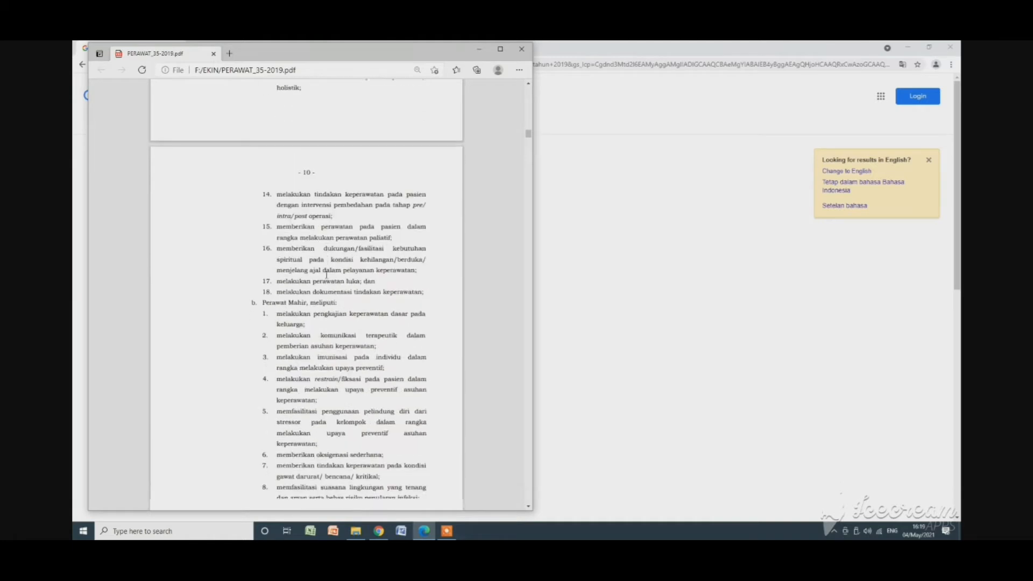
scroll(272, 214, "up", 1)
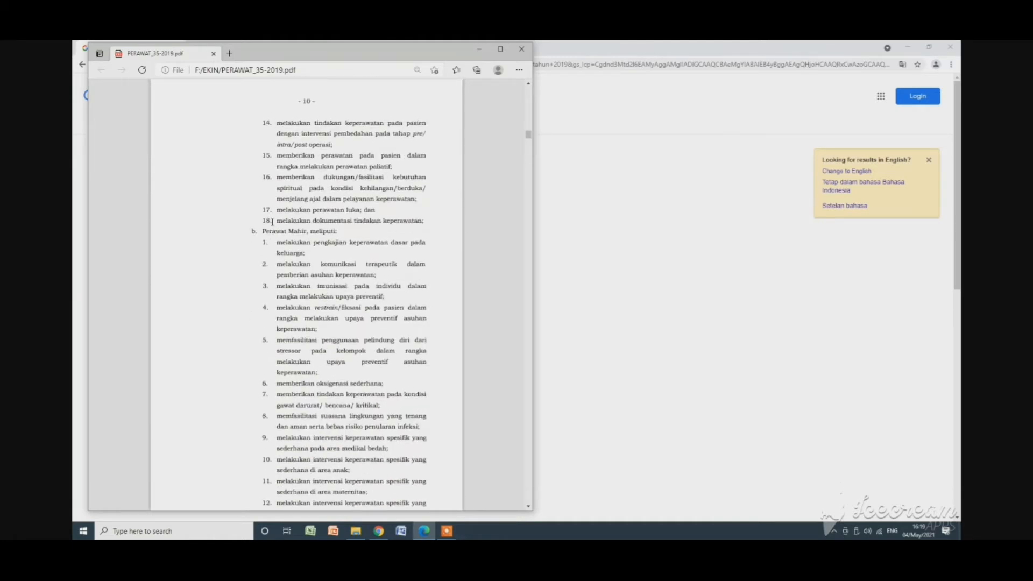
left_click_drag(264, 230, 319, 233)
left_click(287, 244)
Read through the Perawat Mahir activity list up to the start of the Perawat Penyelia list.
scroll(325, 258, "down", 5)
scroll(311, 296, "down", 12)
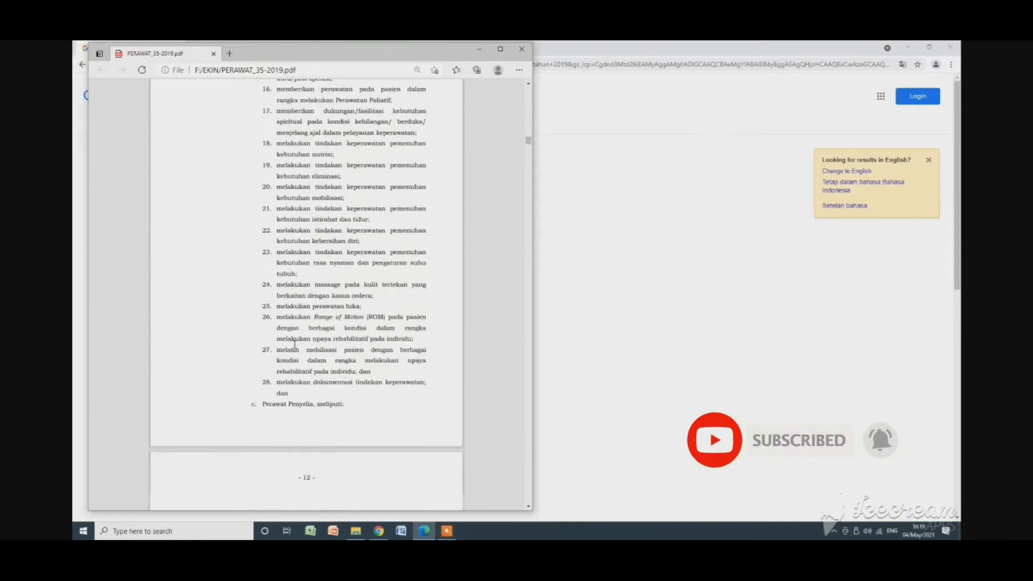
scroll(294, 345, "down", 1)
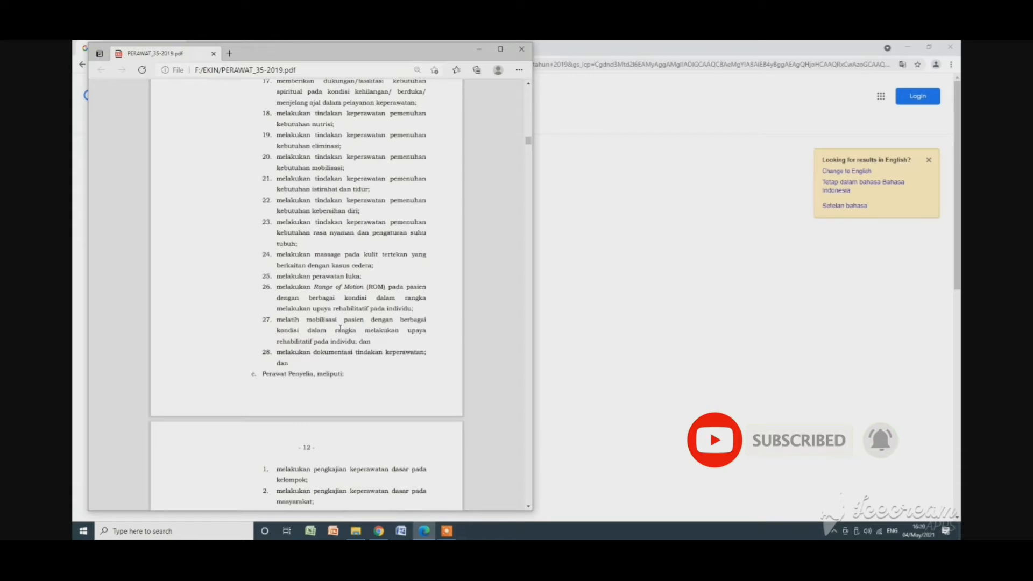
scroll(353, 310, "down", 1)
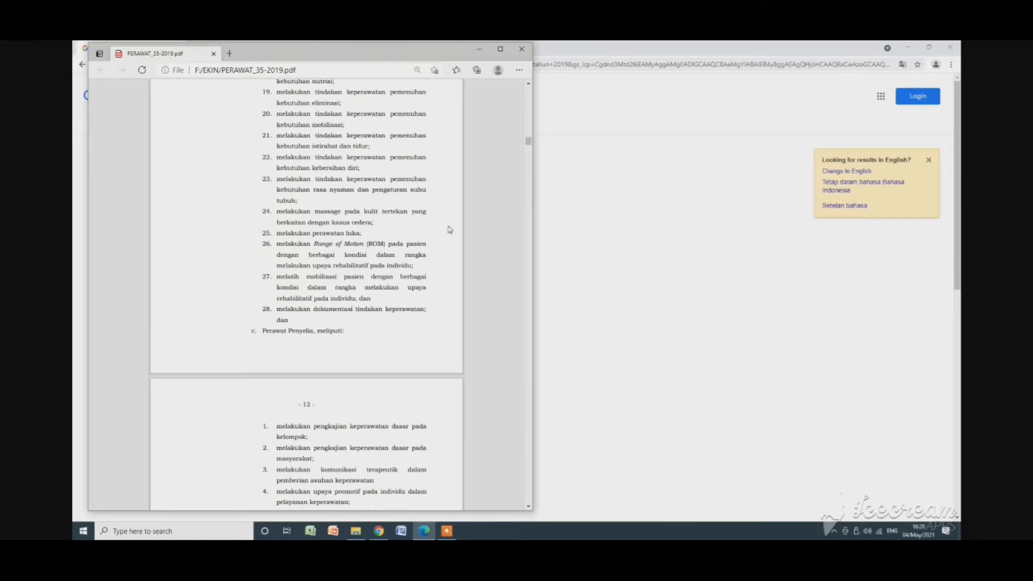
Examine the activity and credit point tables in Lampiran I and the following Lampiran for the keahlian category.
left_click_drag(529, 141, 555, 446)
scroll(380, 375, "down", 10)
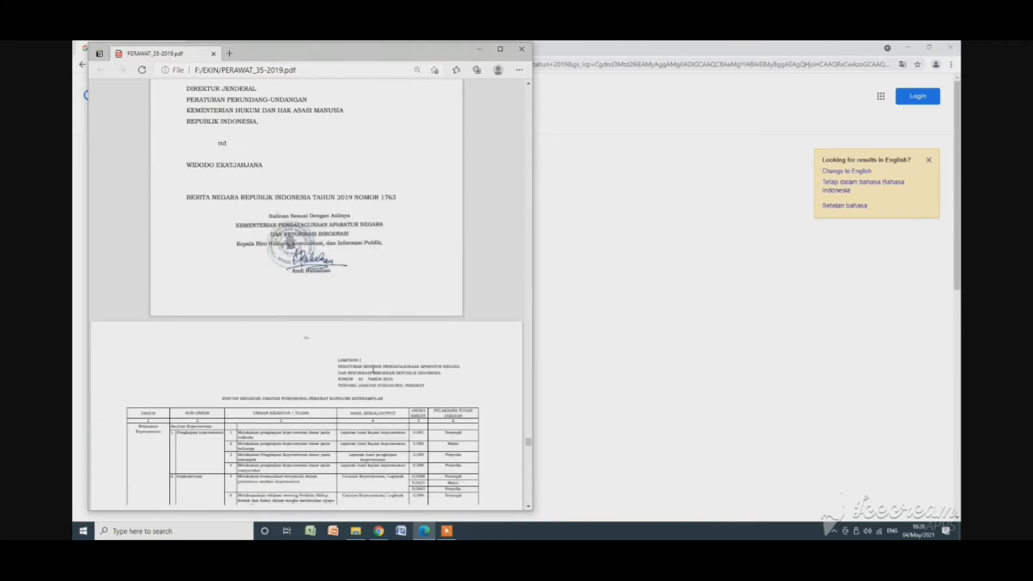
scroll(369, 370, "down", 10)
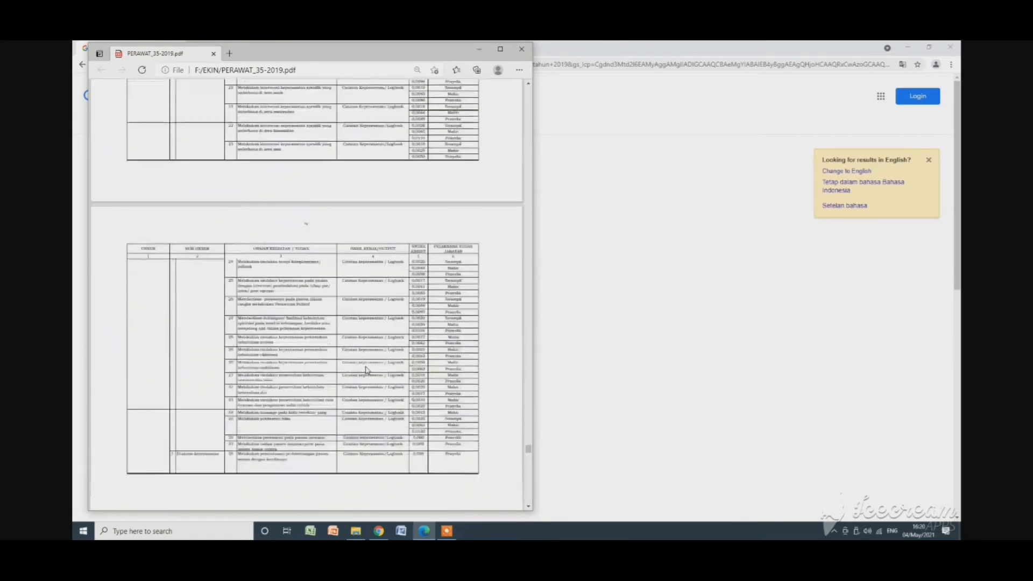
scroll(363, 364, "down", 10)
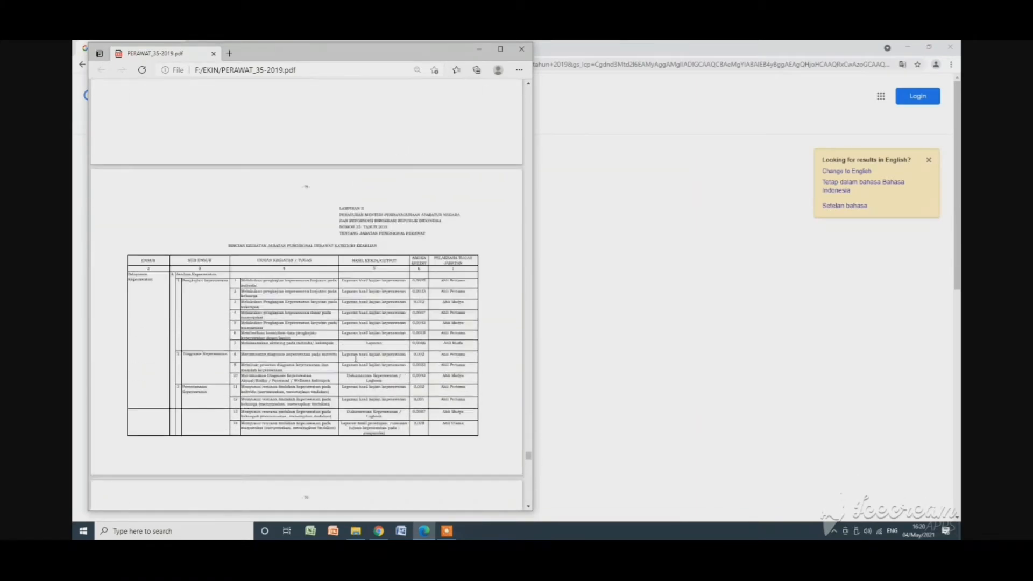
Highlight the minimum credit for Mahir III/a in the Lampiran IV table and return to the work-result lists in the regulation's body.
left_click_drag(529, 461, 530, 495)
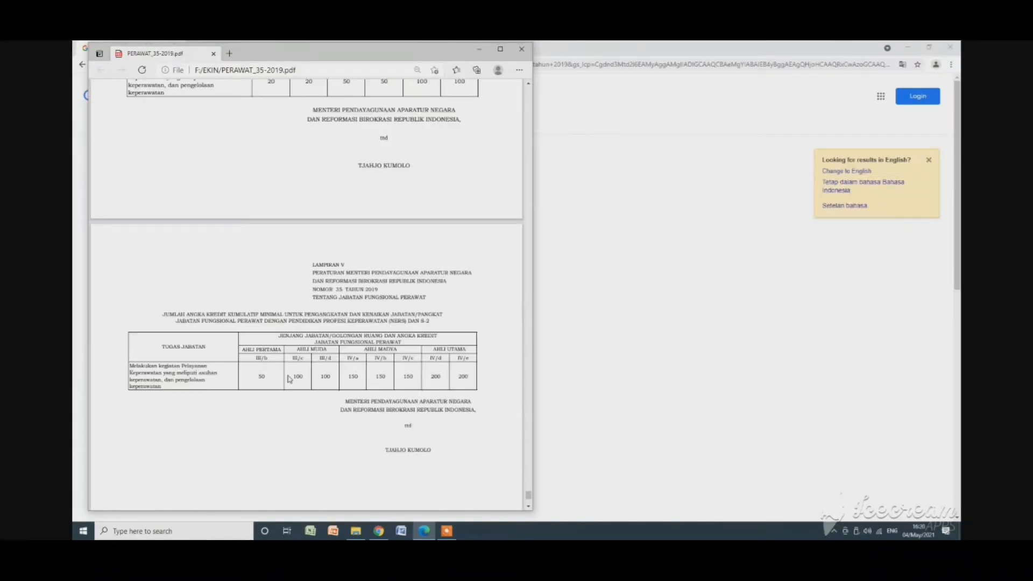
scroll(290, 375, "up", 4)
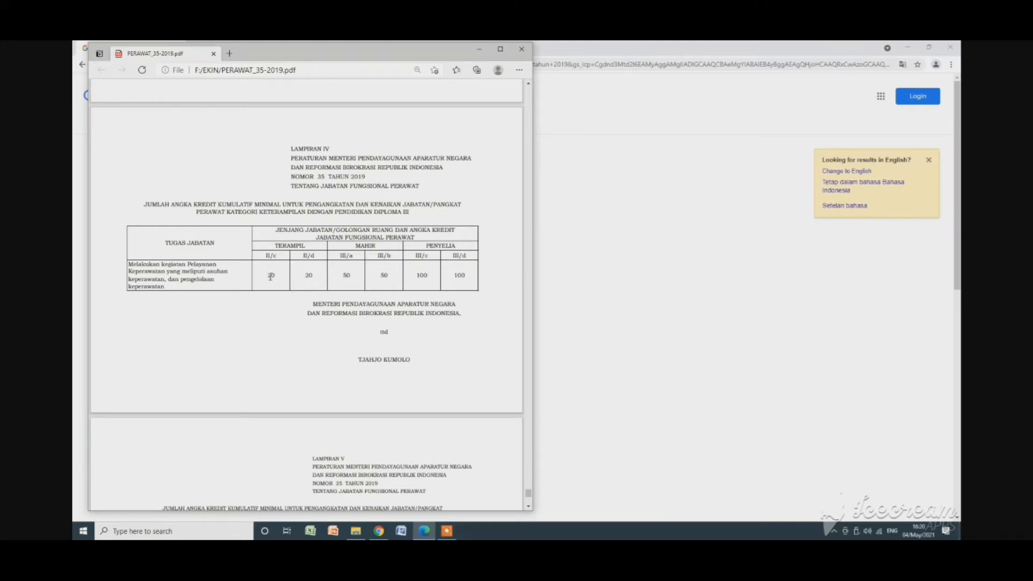
double_click(345, 275)
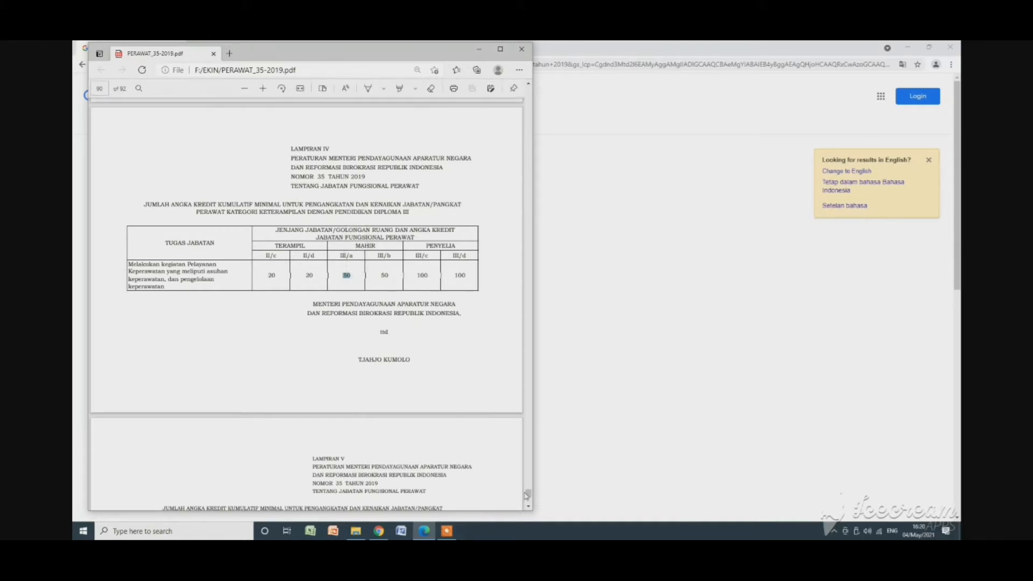
left_click_drag(531, 496, 539, 237)
scroll(359, 262, "up", 4)
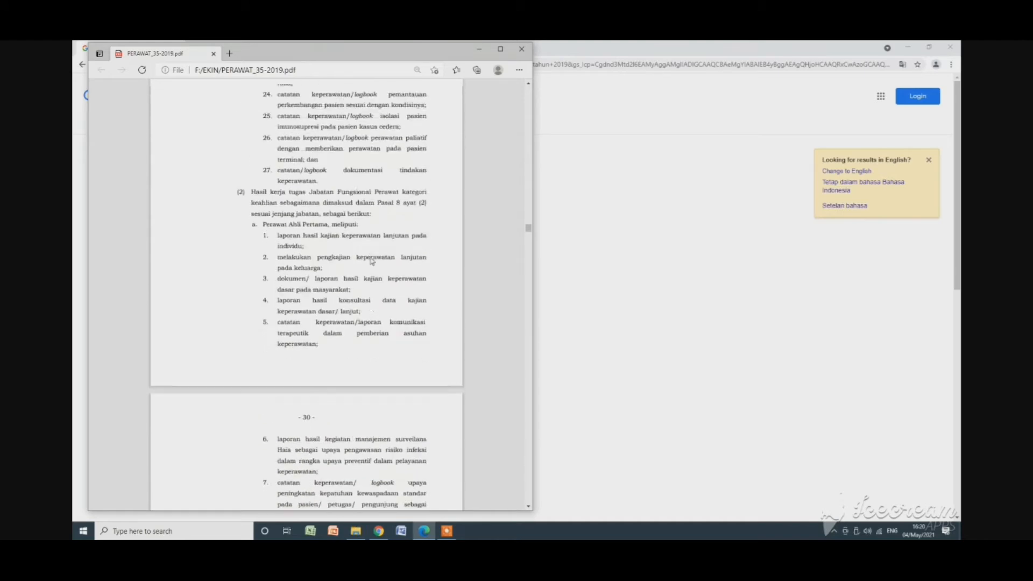
Minimise the PDF and browser windows and open the 2021 AK 20 SKP workbook from the EKIN folder.
left_click(478, 52)
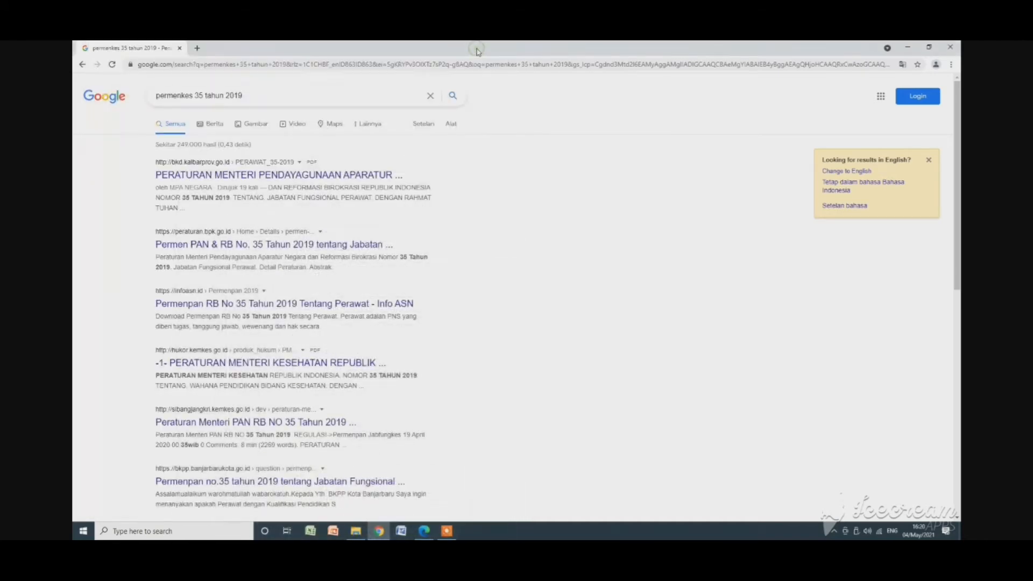
left_click(905, 49)
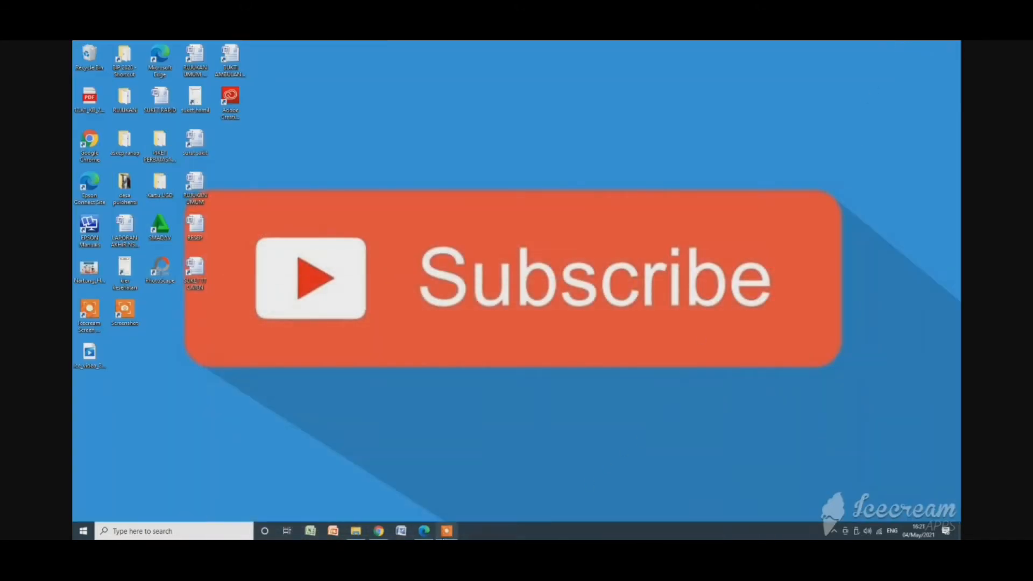
left_click(356, 533)
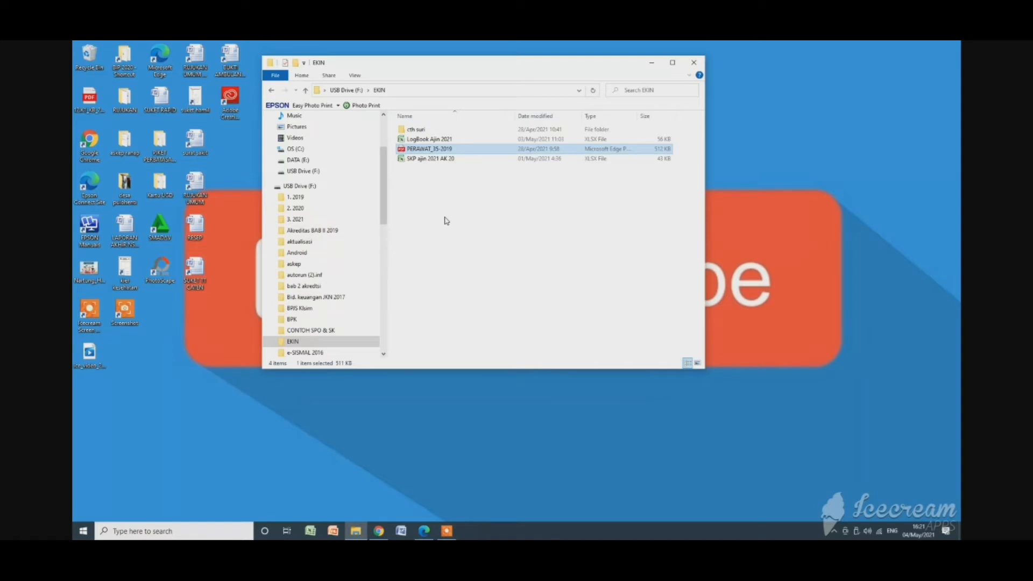
double_click(425, 159)
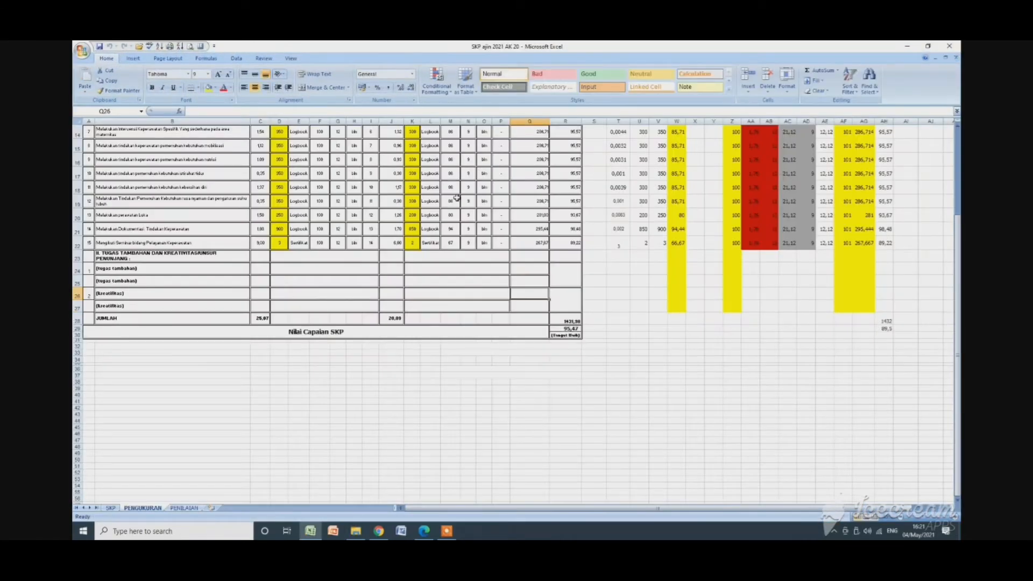
Show the SKP sheet enlarged and select its first activity, "Melakukan Pengkajian Keperawatan Dasar Pada Keluarga".
scroll(501, 414, "up", 5)
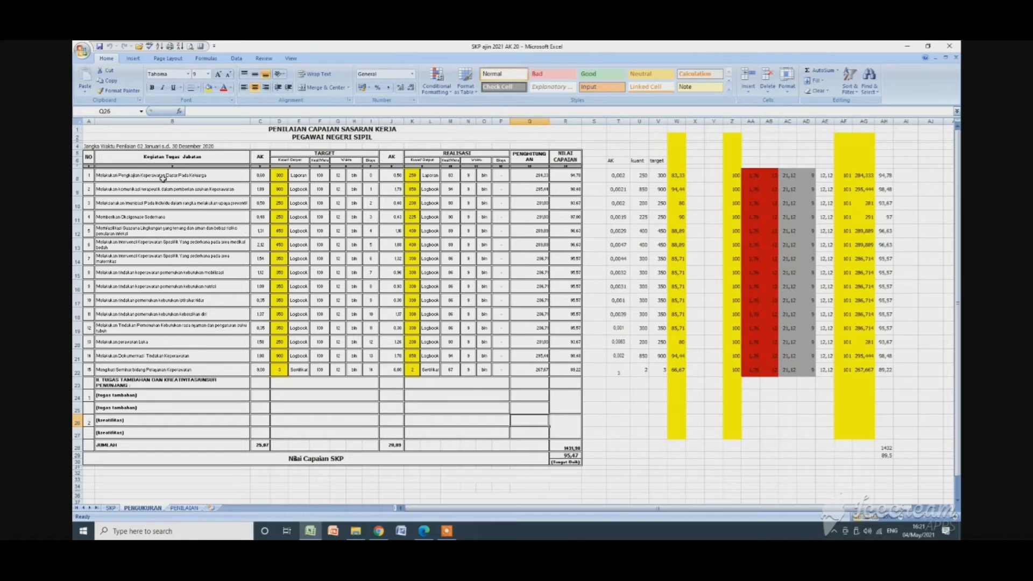
left_click(110, 508)
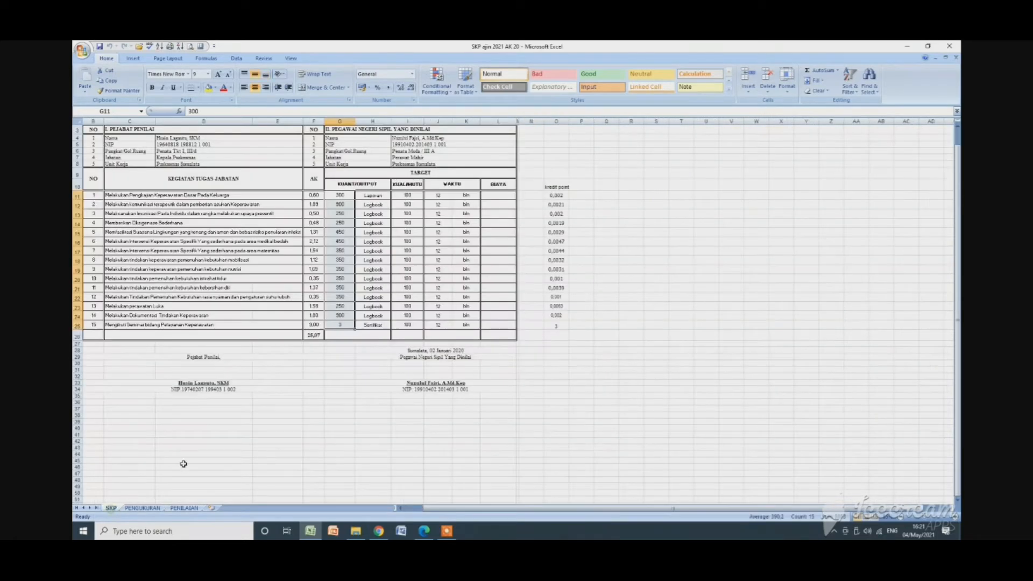
scroll(210, 404, "up", 1)
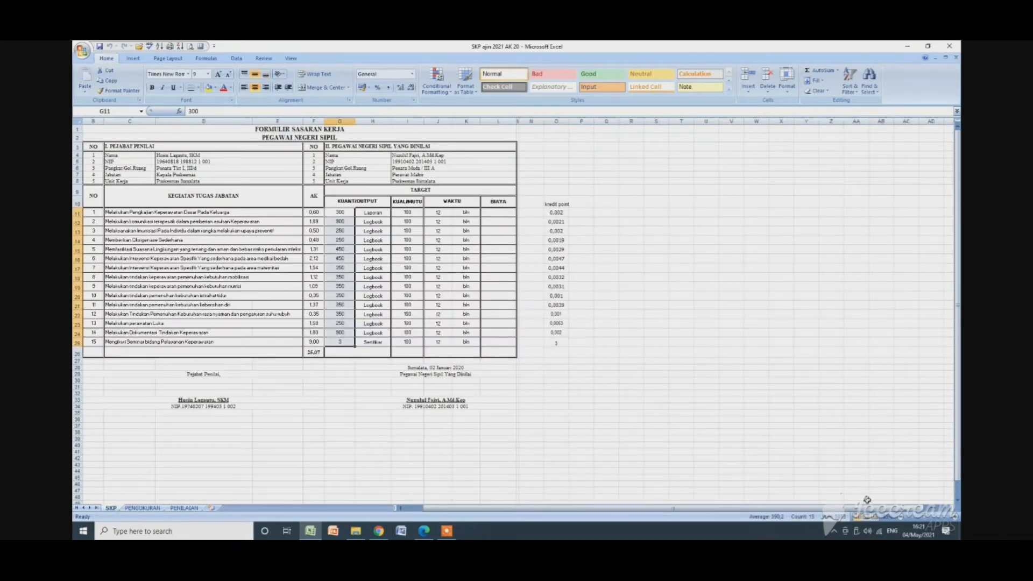
left_click(954, 517)
left_click(954, 517)
left_click(954, 517)
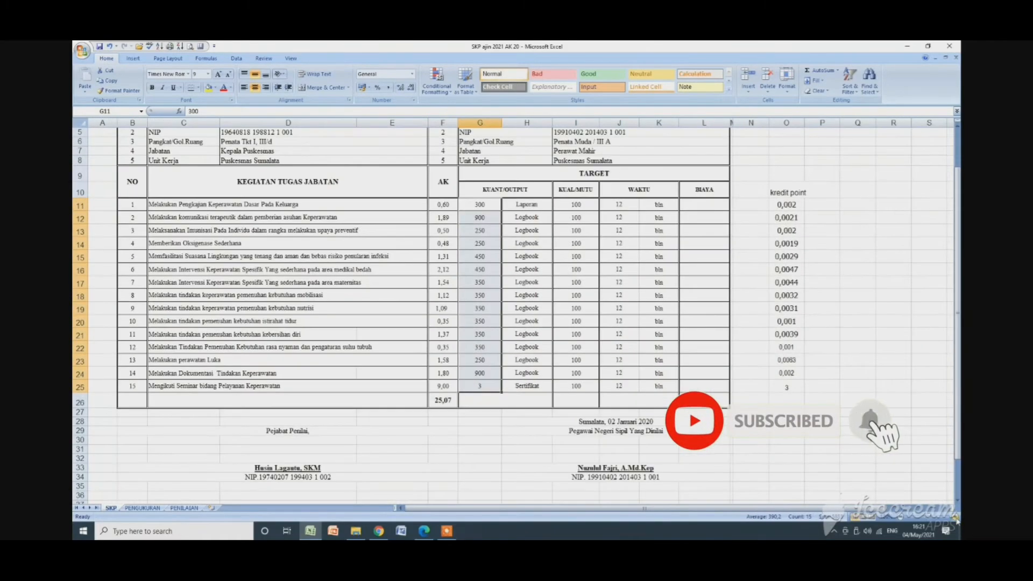
left_click(246, 209)
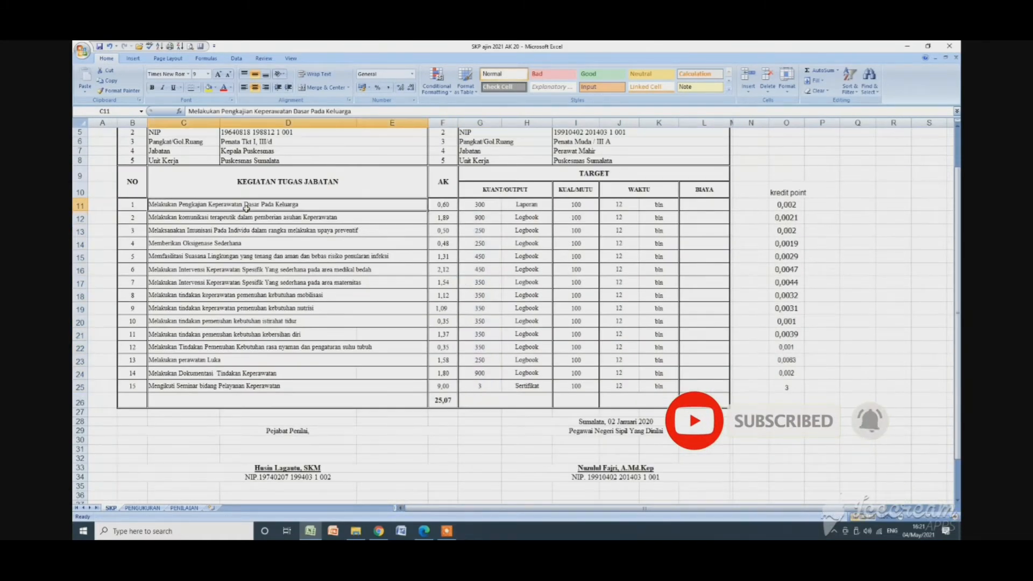
Reduce the workbook window and highlight the "Perawat Mahir, meliputi" heading on page 25 of the regulation PDF.
left_click(927, 46)
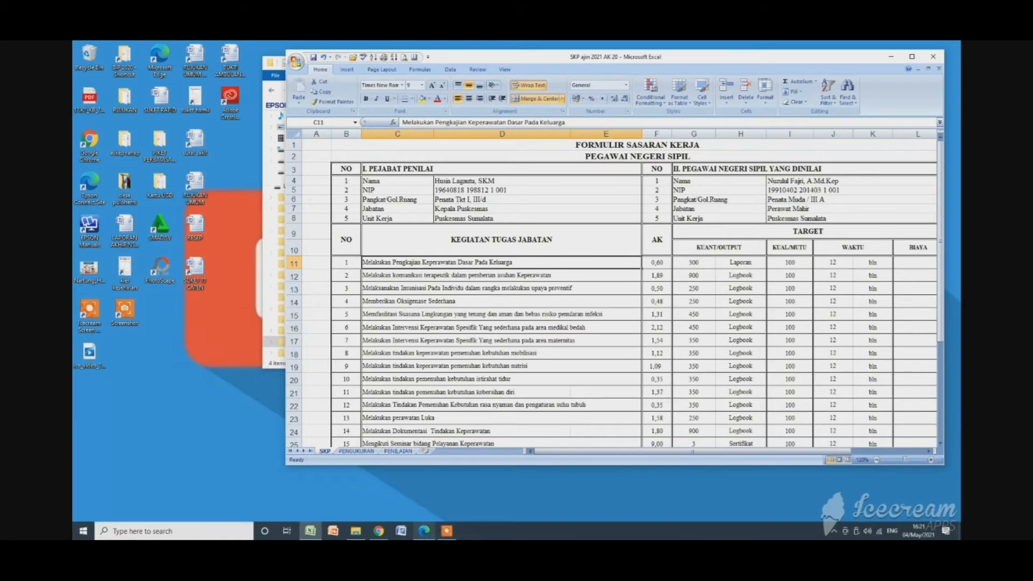
left_click(424, 531)
scroll(407, 424, "up", 2)
scroll(407, 425, "up", 3)
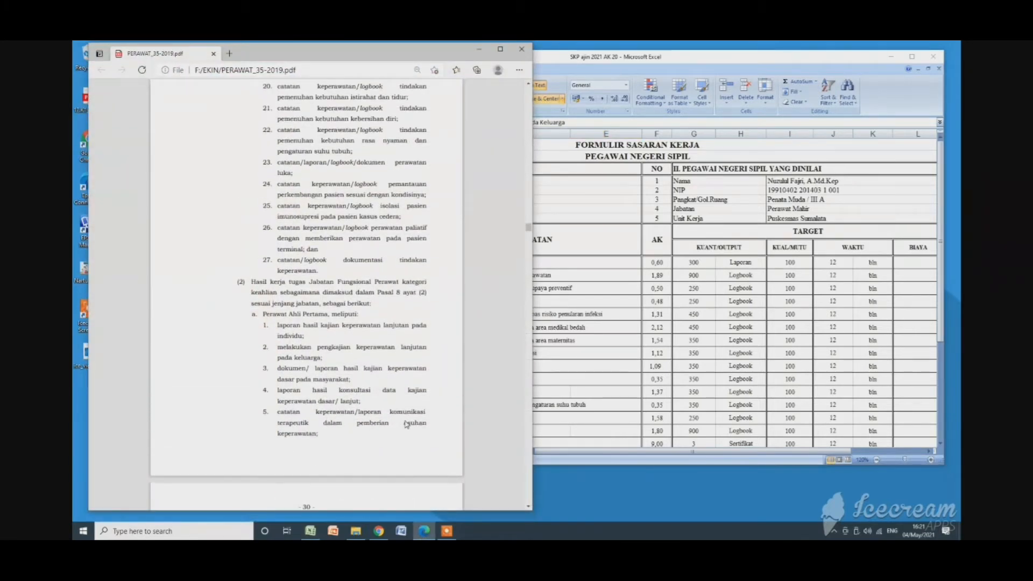
left_click_drag(530, 230, 530, 213)
scroll(415, 245, "up", 4)
scroll(413, 245, "up", 2)
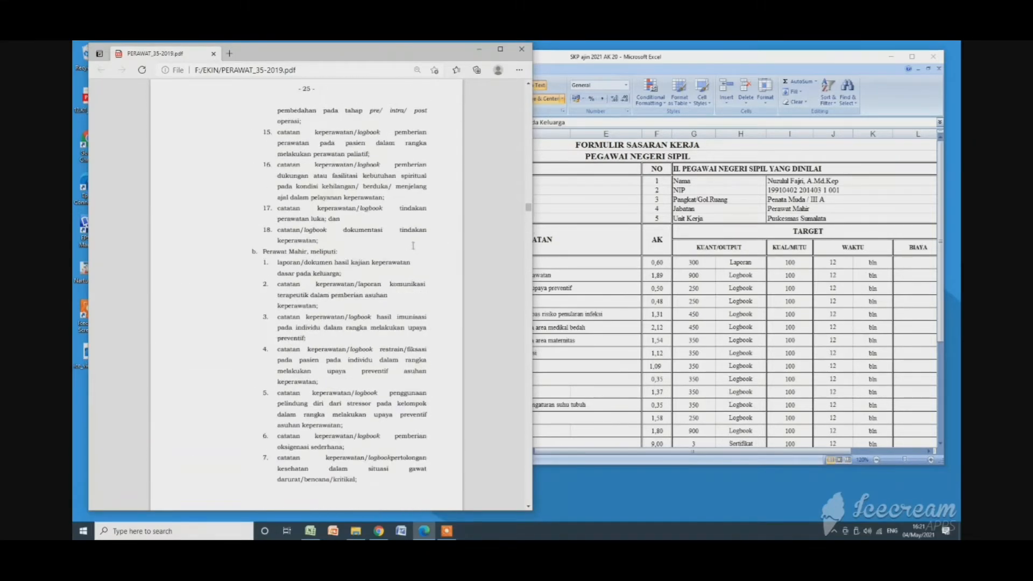
left_click_drag(264, 251, 340, 252)
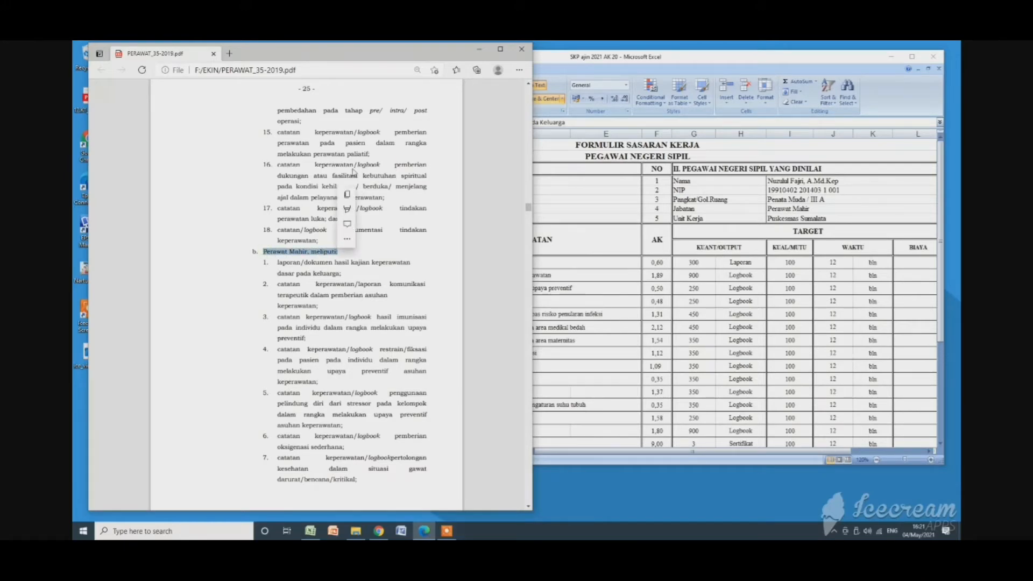
Arrange the PDF and the SKP workbook side by side and clear the text selection in the PDF.
left_click_drag(354, 57, 309, 61)
left_click_drag(643, 61, 721, 52)
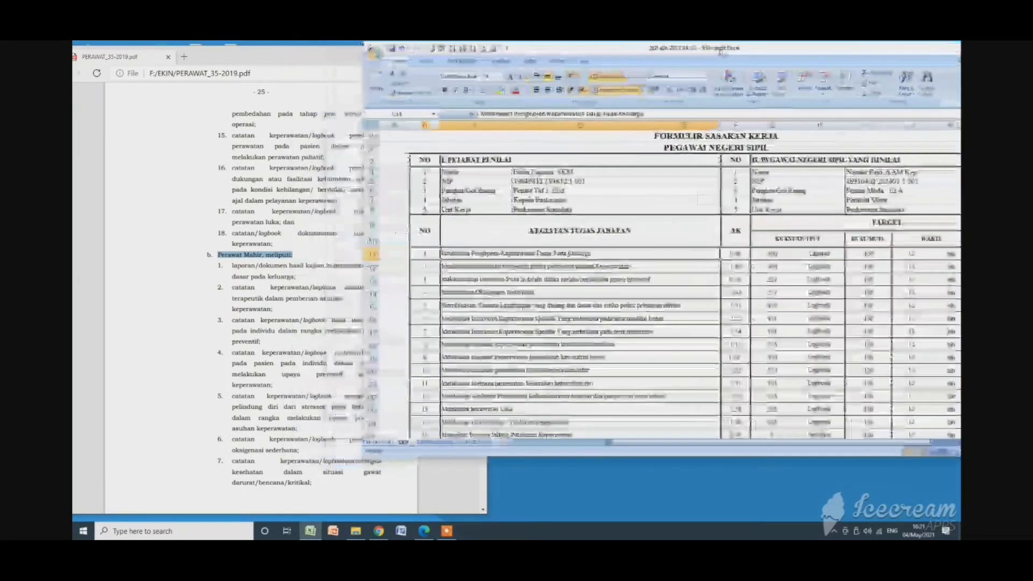
left_click_drag(365, 255, 467, 259)
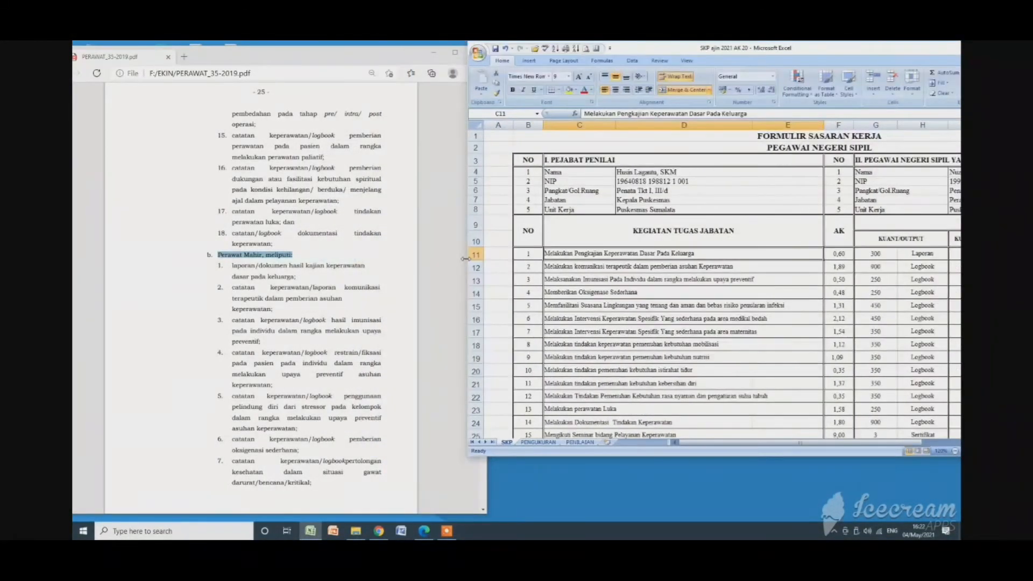
left_click(264, 339)
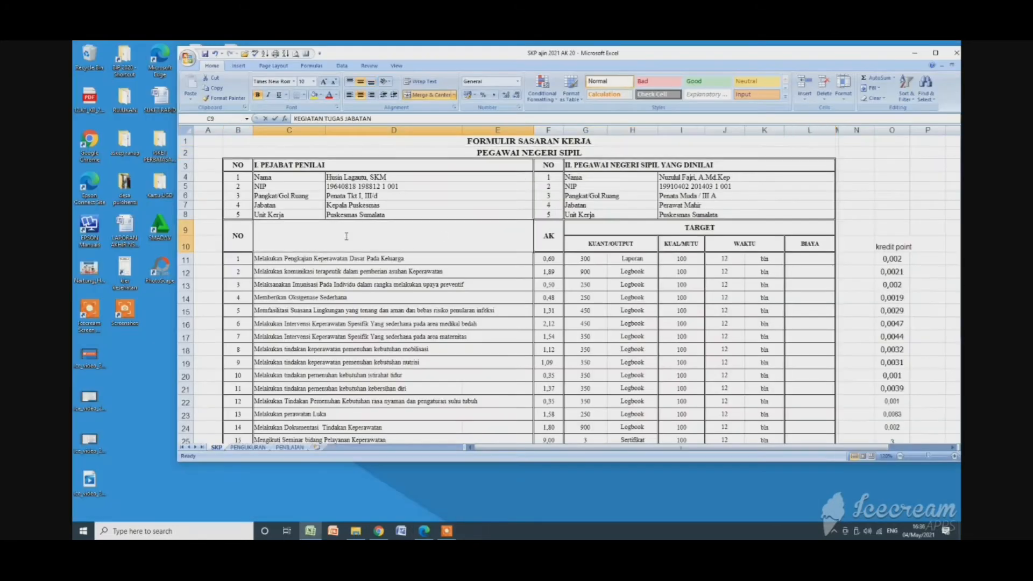
Highlight the "KEGIATAN TUGAS JABATAN" column heading text in the SKP sheet.
double_click(345, 235)
left_click_drag(345, 236, 450, 237)
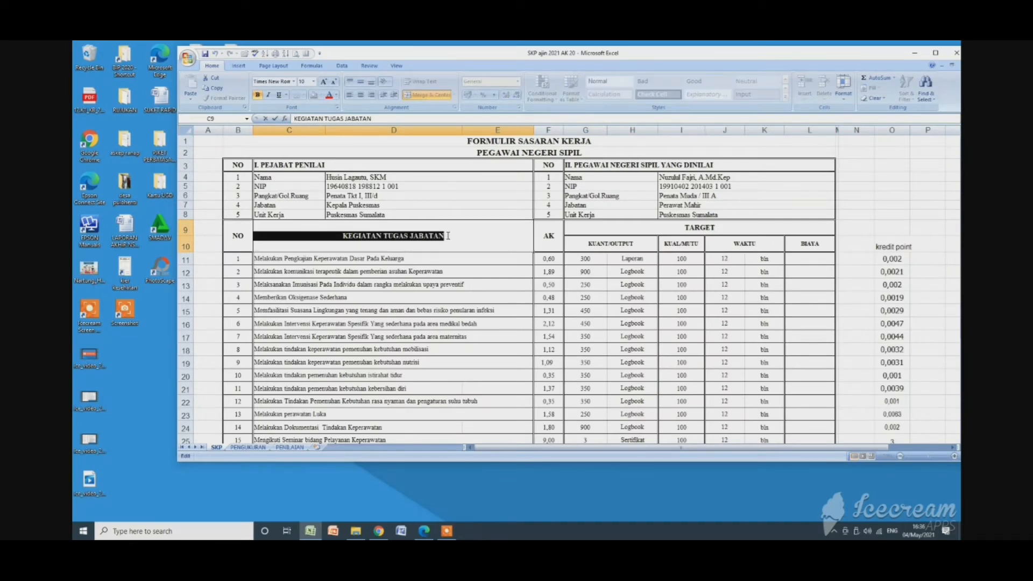
Deselect the SKP sheet's column heading, bring the regulation PDF forward and find the "Perawat Mahir" activity list in Pasal 8.
left_click(408, 289)
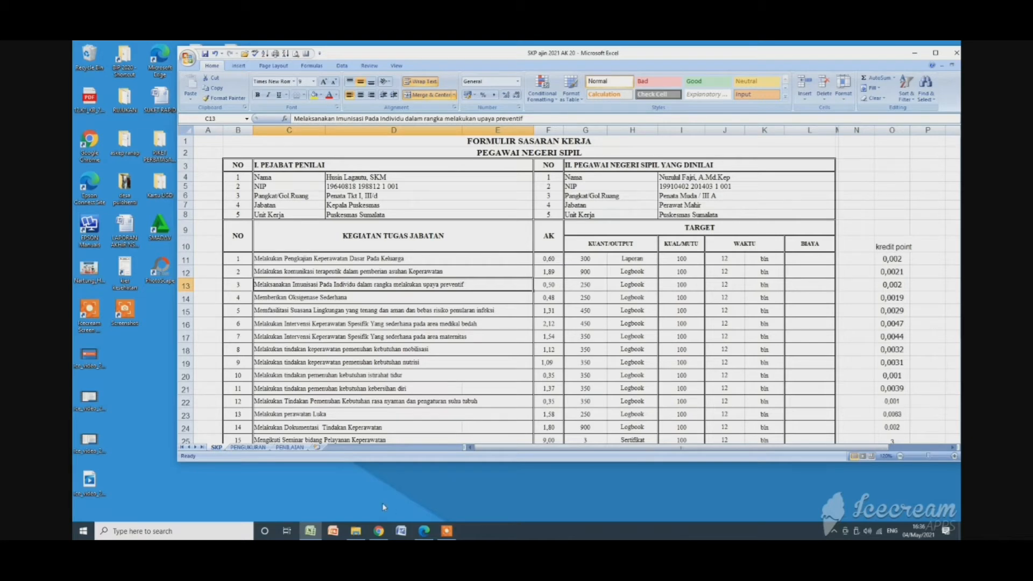
mouse_move(425, 530)
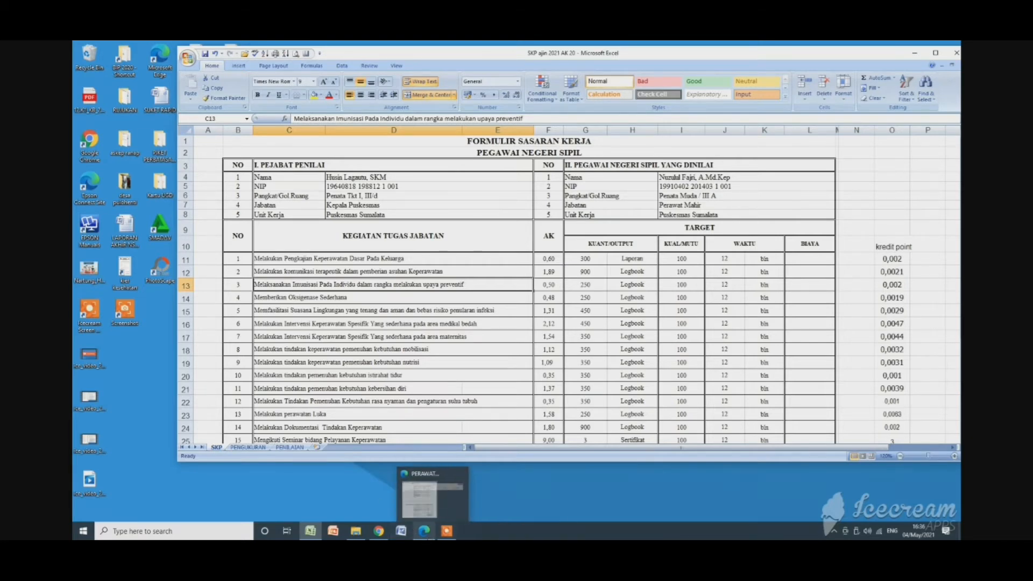
left_click(457, 479)
left_click_drag(483, 448, 506, 144)
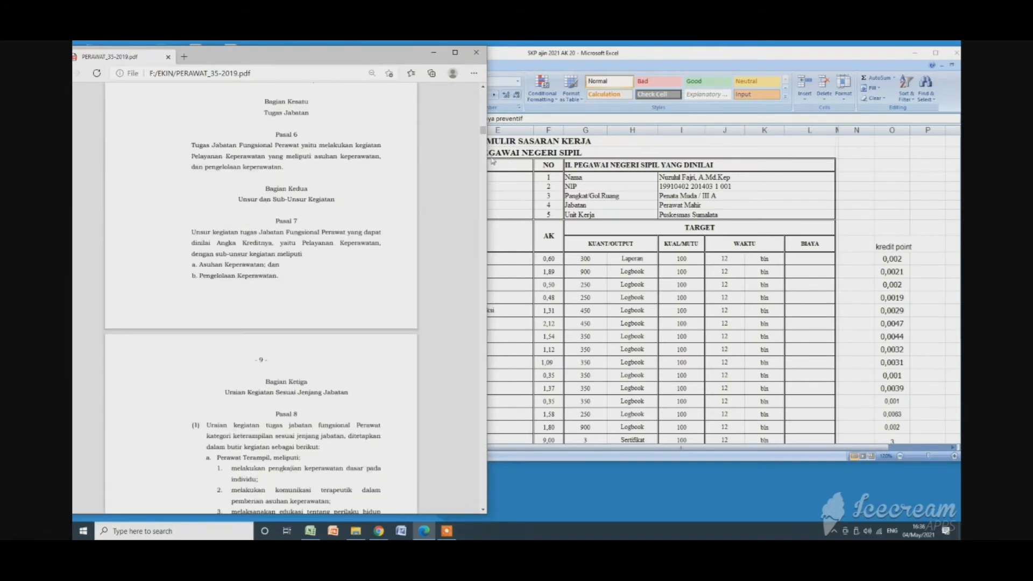
scroll(290, 357, "up", 2)
scroll(291, 356, "down", 5)
scroll(291, 357, "down", 10)
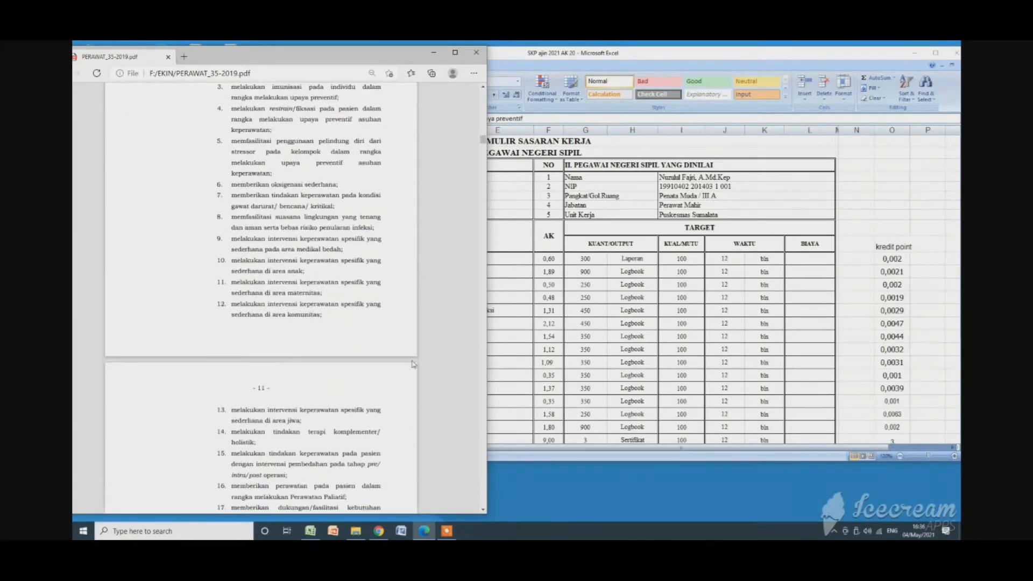
Place the SKP workbook beside the regulation PDF with its activity column visible and show the "Perawat Mahir, meliputi" list in the PDF.
left_click(554, 344)
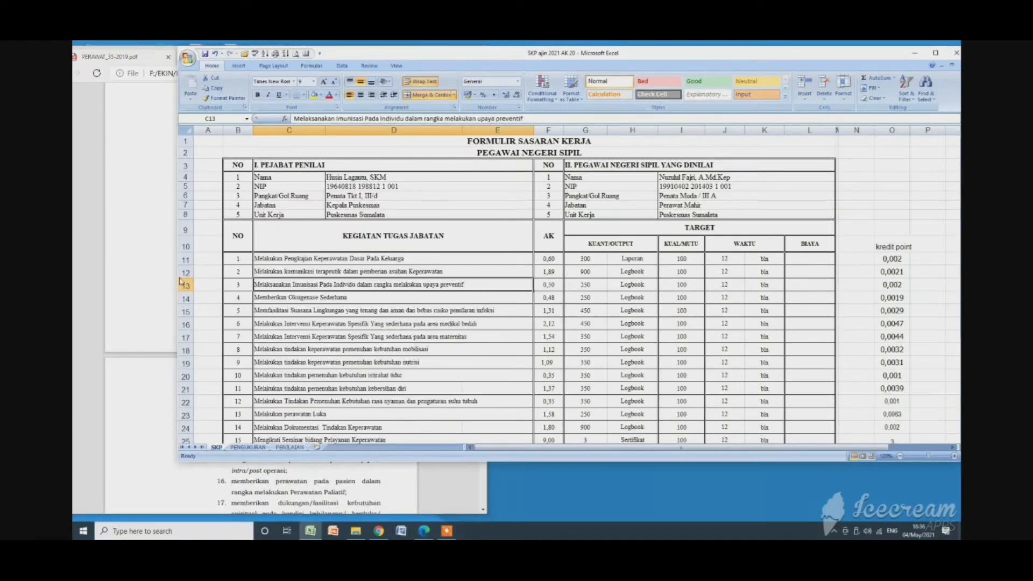
left_click_drag(178, 266, 525, 266)
left_click(295, 371)
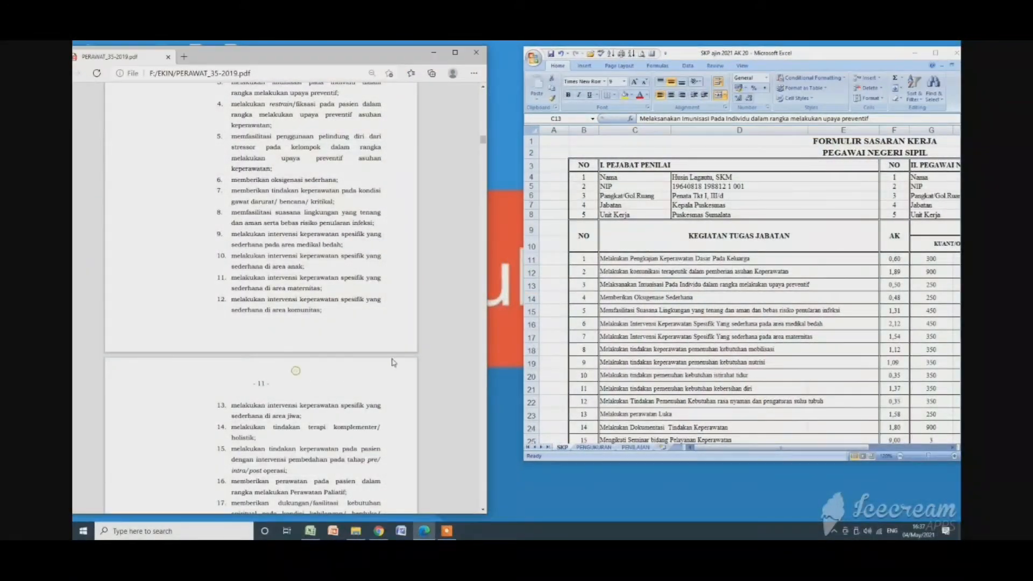
scroll(465, 253, "up", 3)
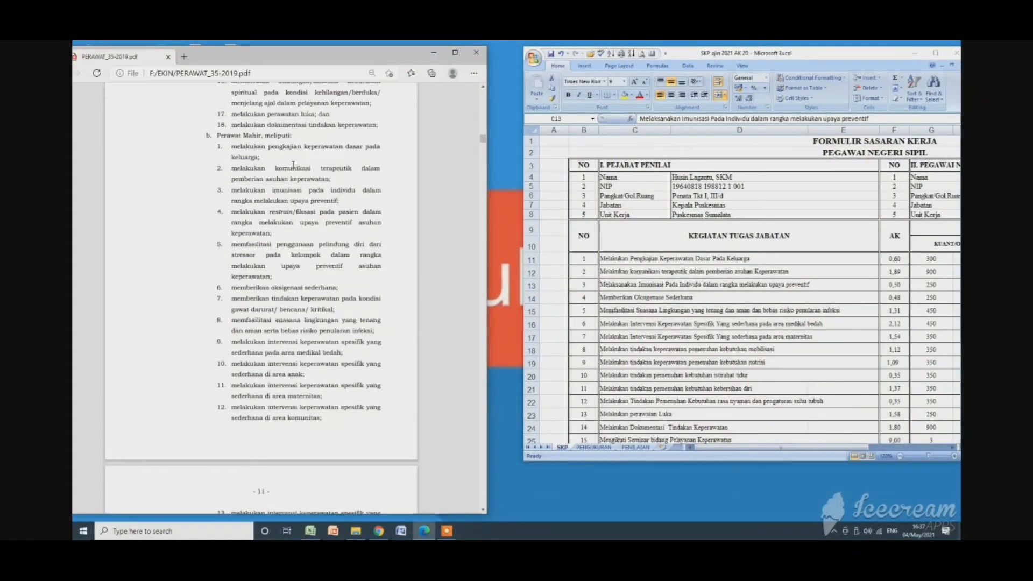
Highlight item 2, "melakukan komunikasi terapeutik dalam pemberian asuhan keperawatan", in the PDF and the matching activity text in the SKP sheet.
left_click_drag(232, 149, 329, 179)
left_click(235, 171)
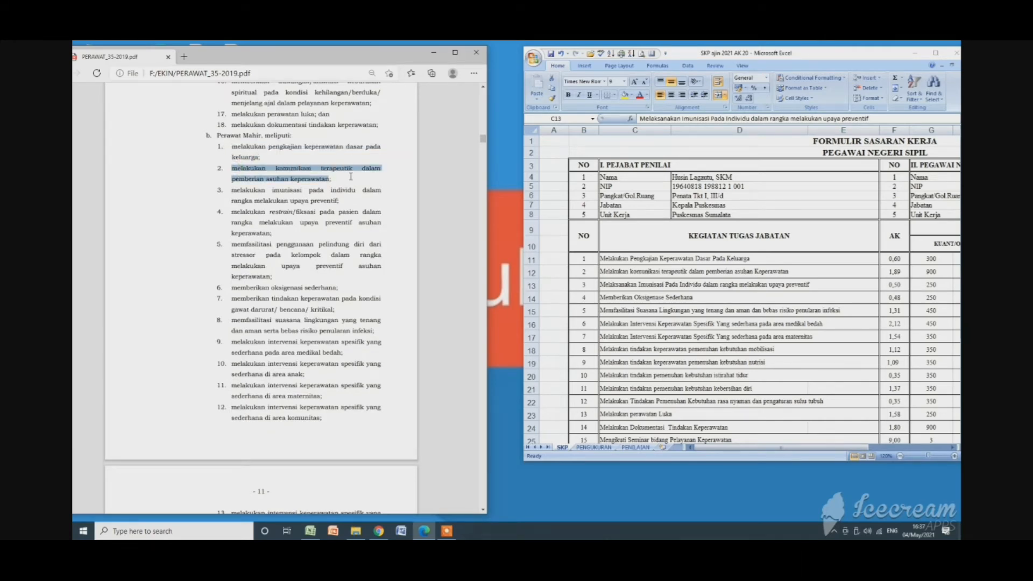
left_click(603, 271)
double_click(603, 271)
left_click_drag(603, 271, 789, 272)
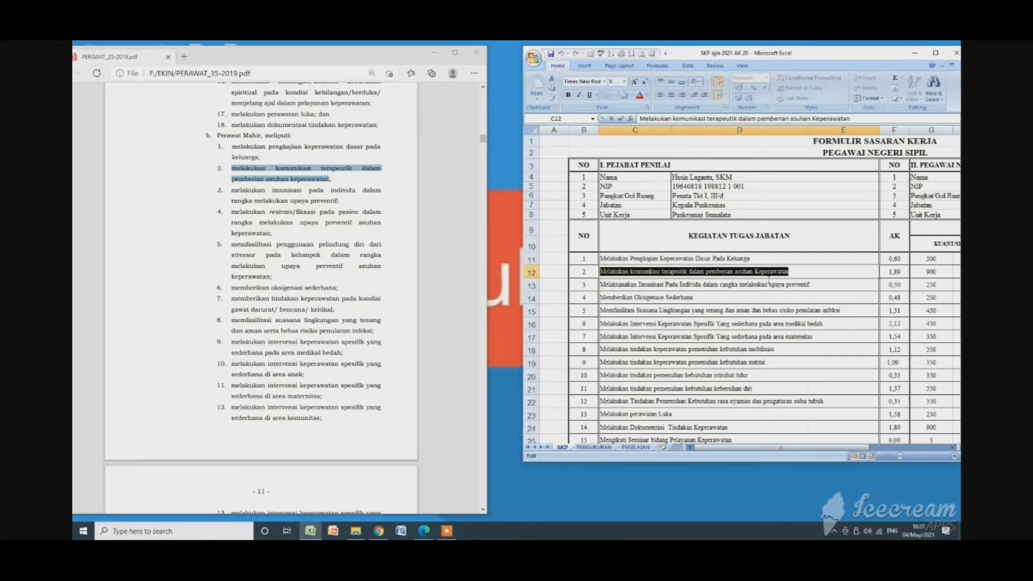
left_click(750, 286)
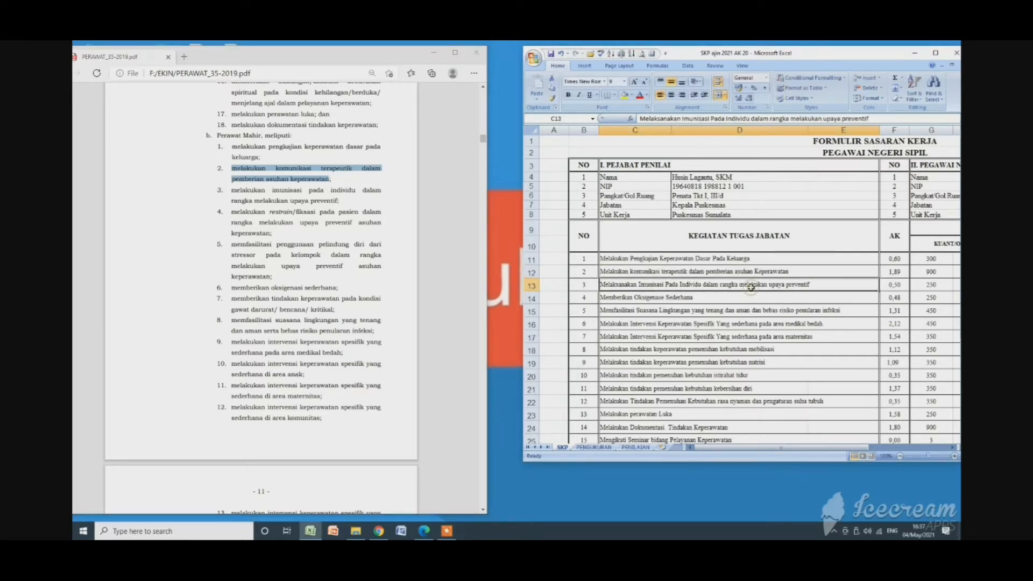
Shift the SKP workbook closer to the PDF and review its activities against the "Perawat Mahir" list.
left_click_drag(809, 54, 790, 55)
left_click(634, 270)
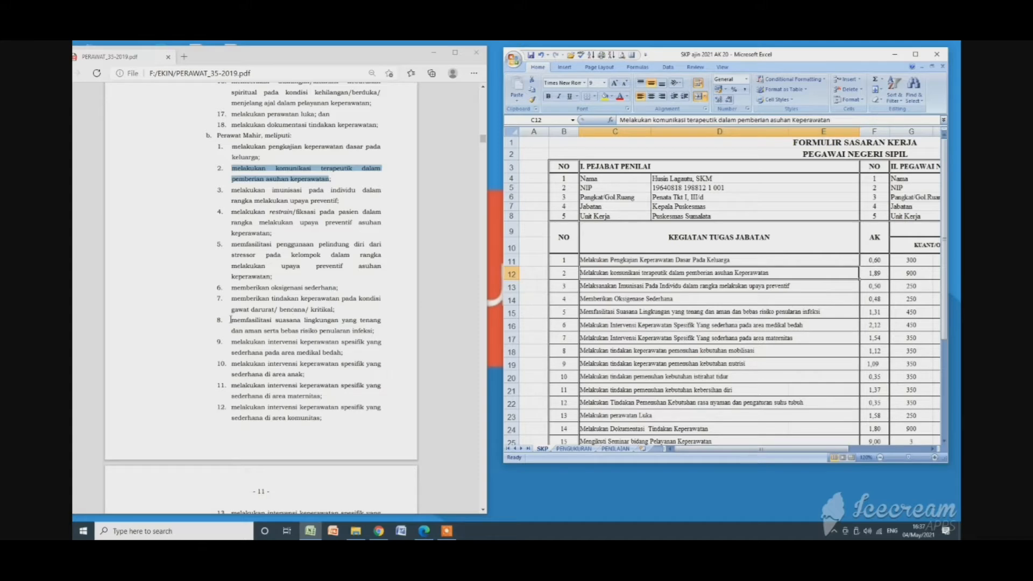
left_click(262, 322)
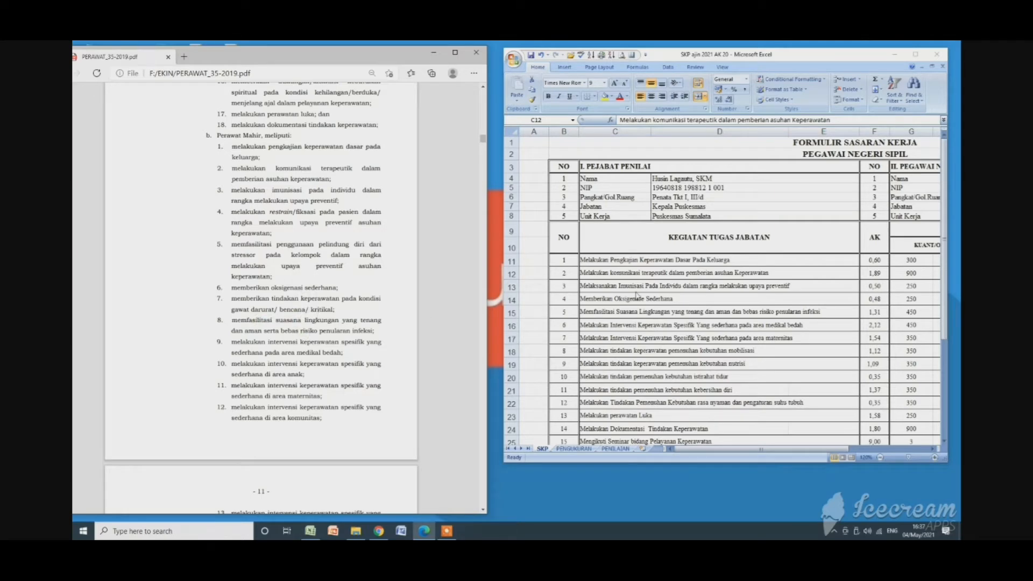
left_click(656, 326)
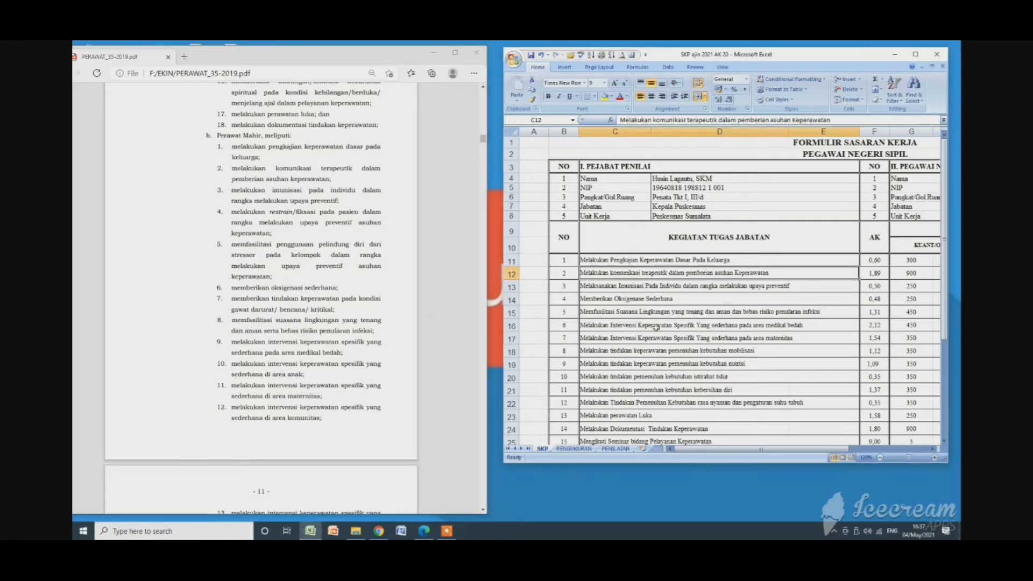
left_click(654, 326)
scroll(654, 326, "down", 1)
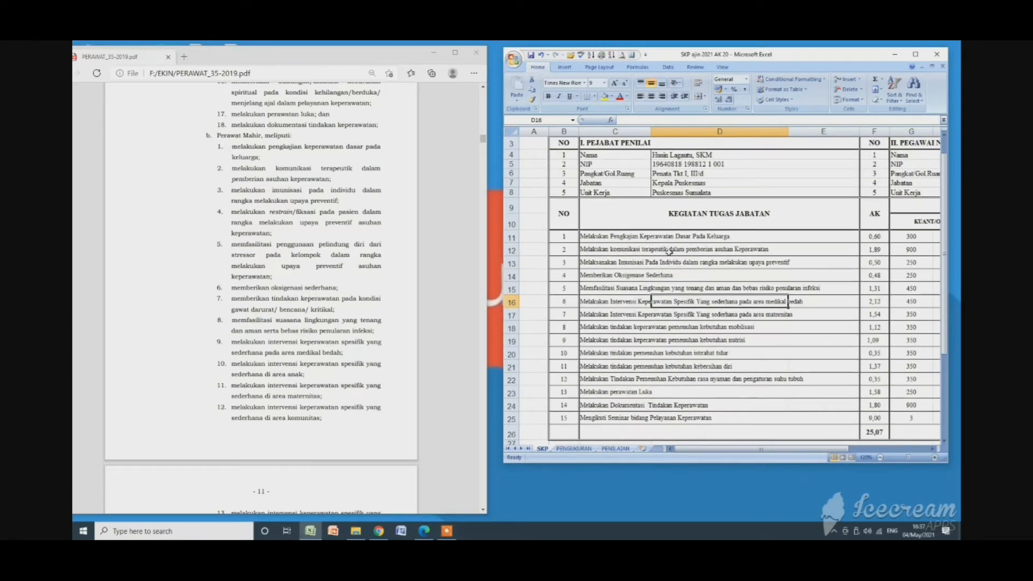
left_click(662, 276)
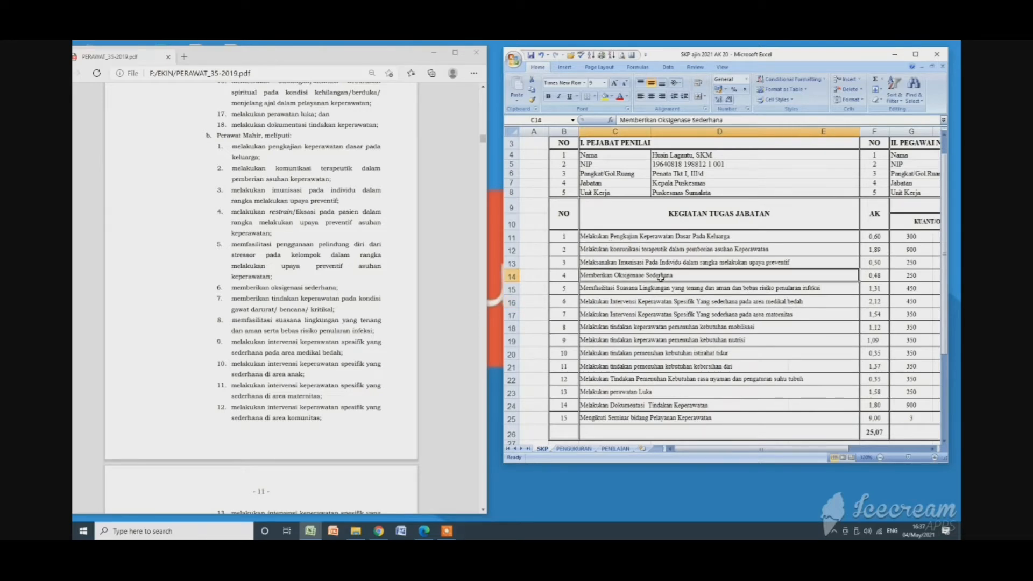
left_click(322, 221)
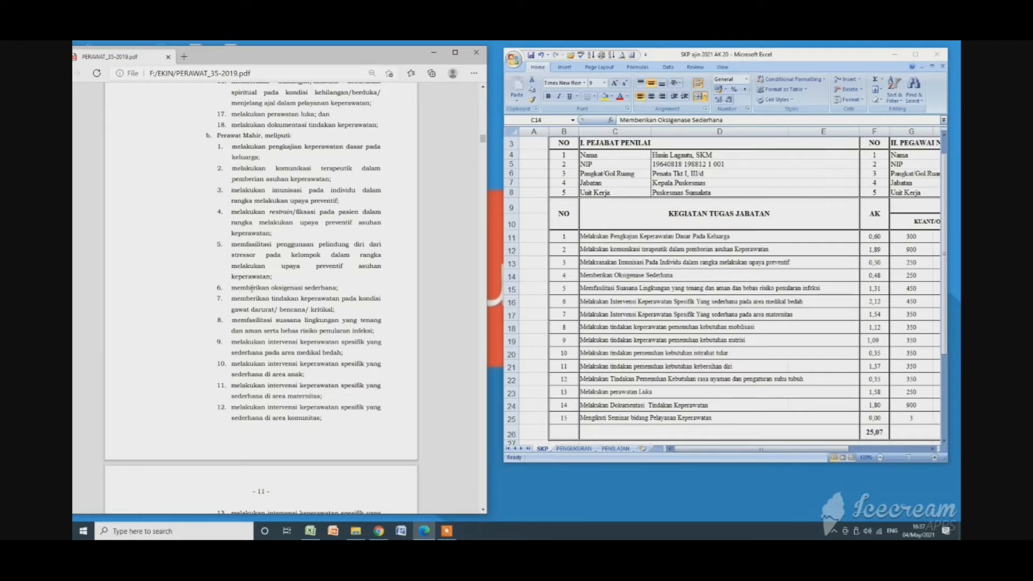
Highlight item 3, "melakukan imunisasi pada individu dalam rangka melakukan upaya preventif", in the PDF and the matching activity text in the SKP sheet.
left_click_drag(231, 190, 339, 202)
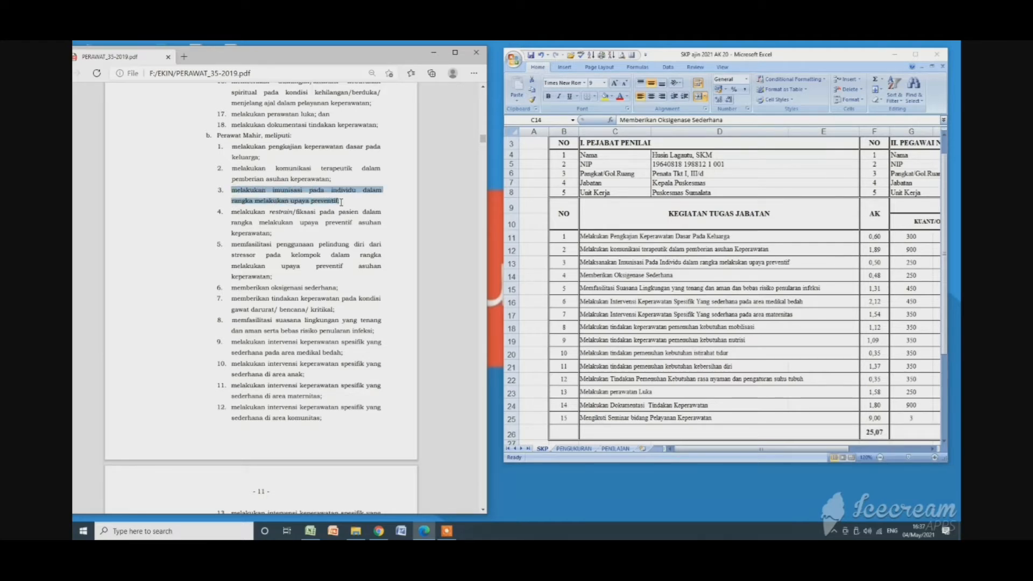
left_click(583, 262)
double_click(582, 262)
left_click_drag(581, 262, 790, 263)
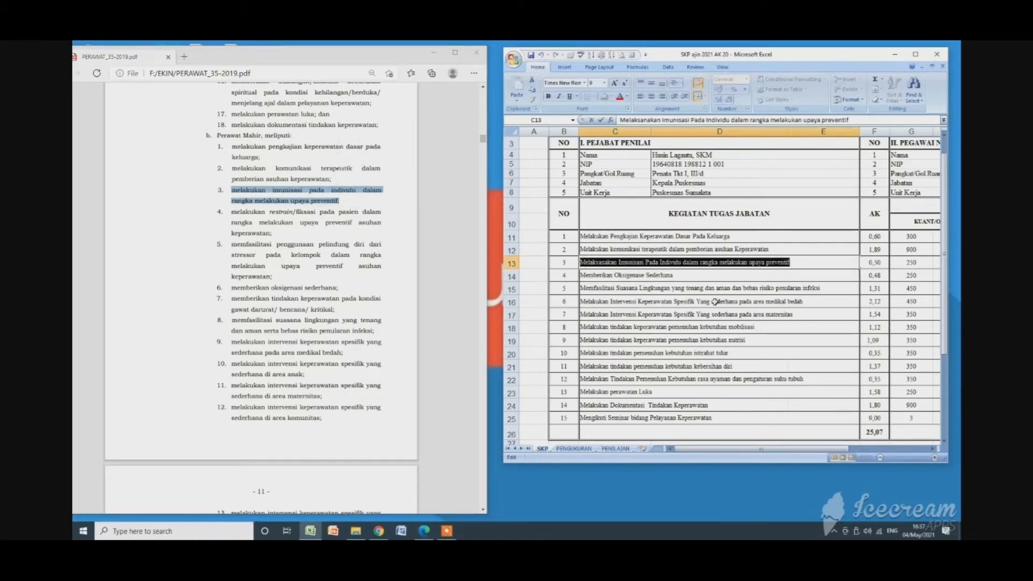
left_click(682, 296)
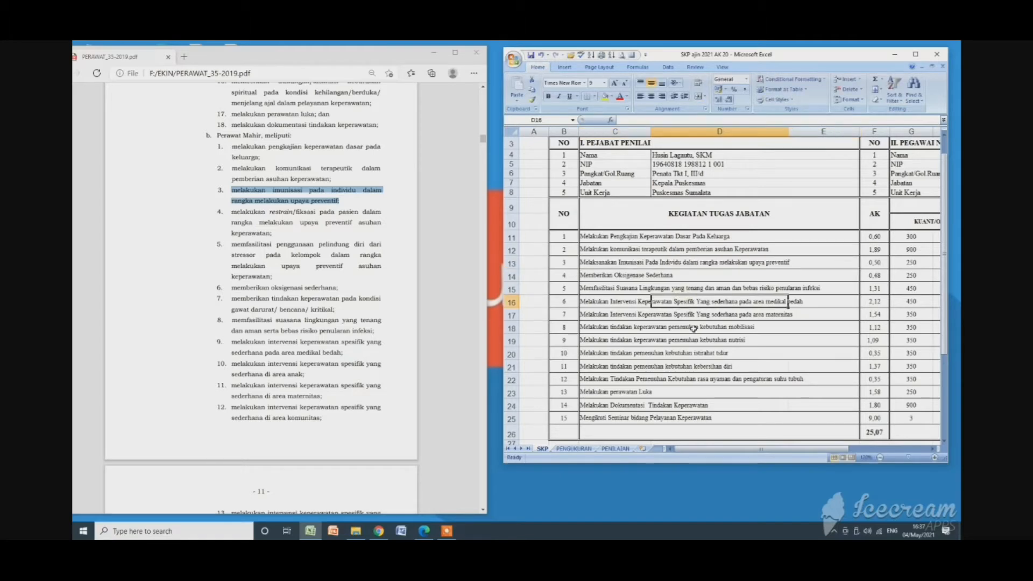
Highlight item 9, the nursing intervention for "area medikal bedah", in the PDF and the matching activity 6 text in the SKP sheet.
left_click(397, 303)
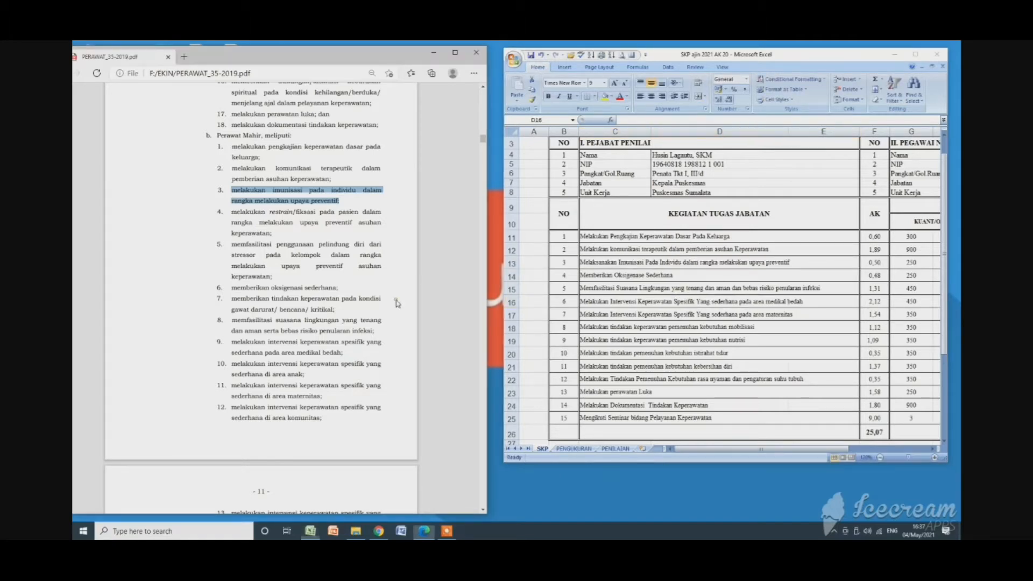
left_click(633, 322)
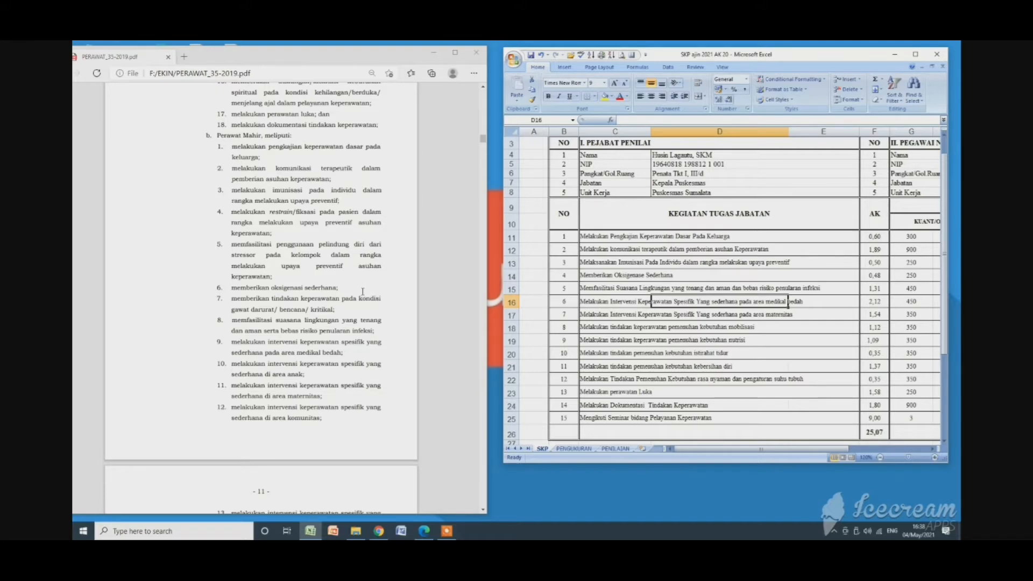
triple_click(230, 348)
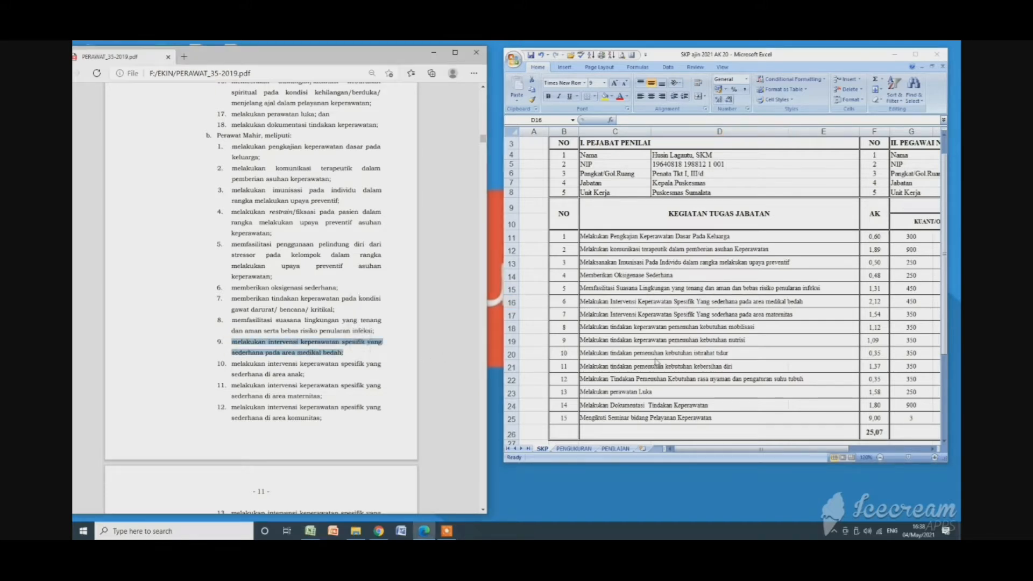
left_click(580, 301)
left_click(579, 300)
double_click(584, 301)
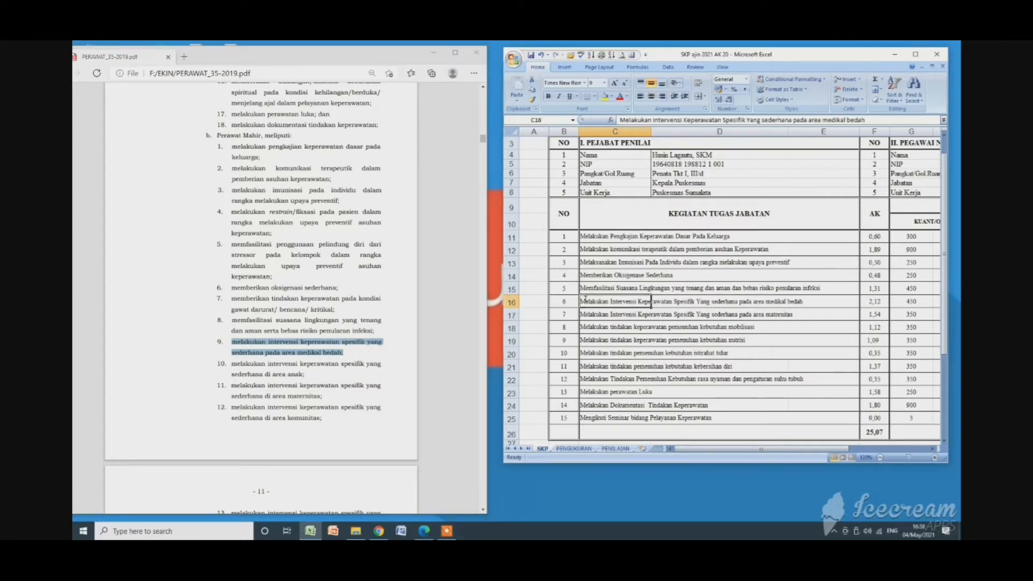
left_click_drag(584, 299, 805, 302)
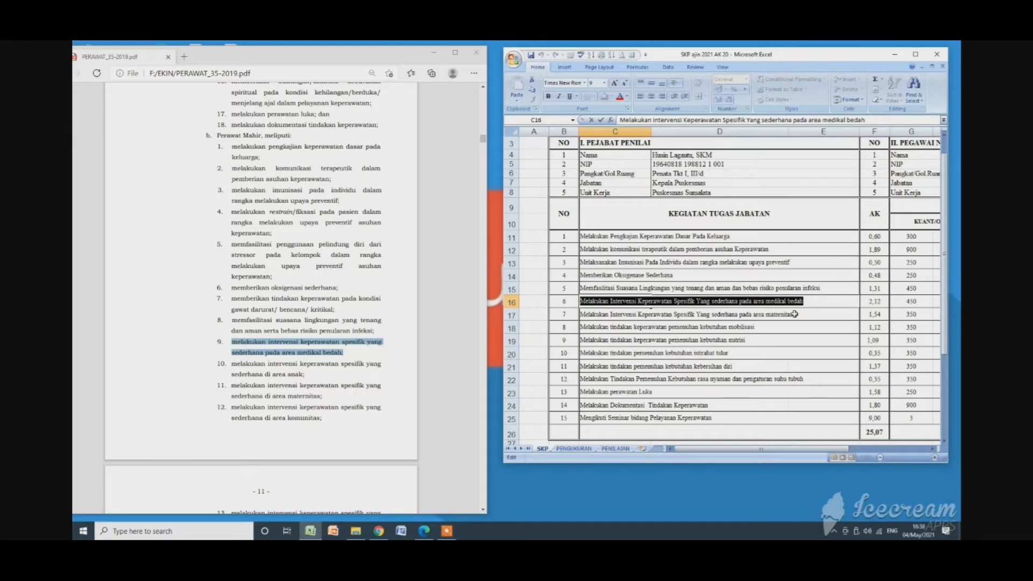
left_click(691, 349)
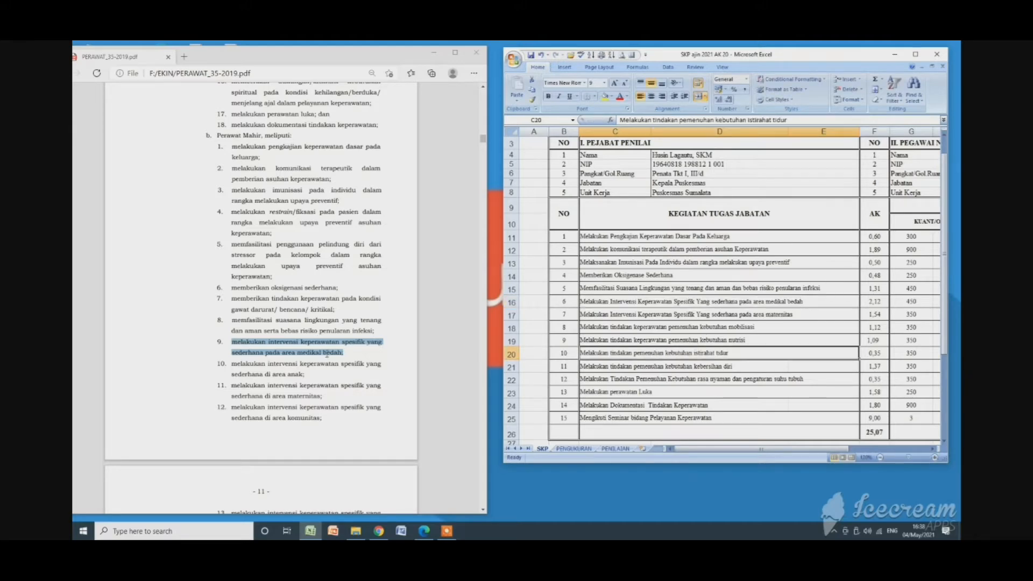
Highlight "Perawat Mahir" above the Pasal 8 activity list and clear the selection.
left_click_drag(218, 136, 264, 136)
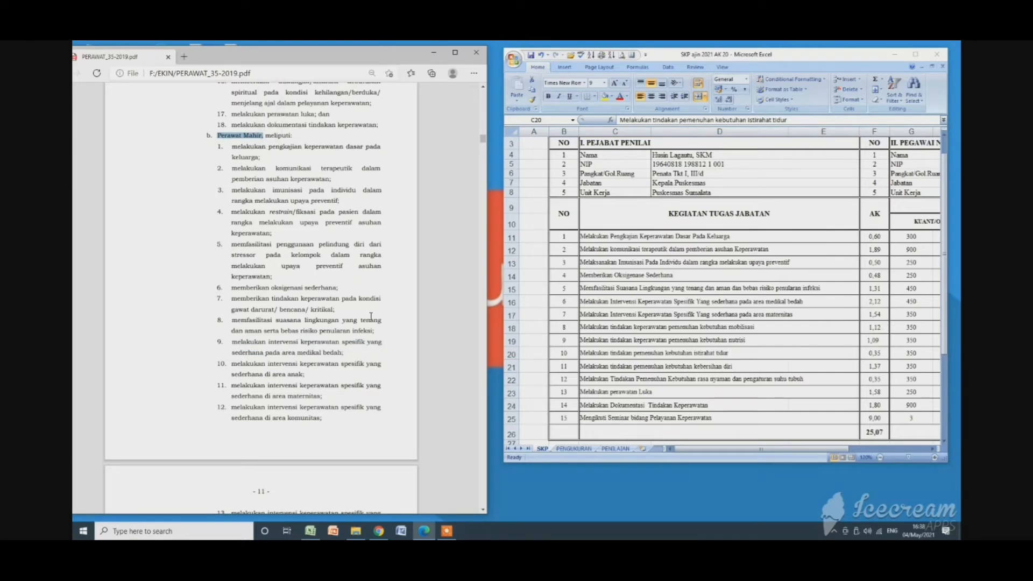
left_click(323, 347)
Go to the Lampiran I activity table in the regulation PDF and highlight its title and the "ANGKA KREDIT" column heading.
left_click_drag(483, 140, 485, 455)
scroll(300, 330, "up", 5)
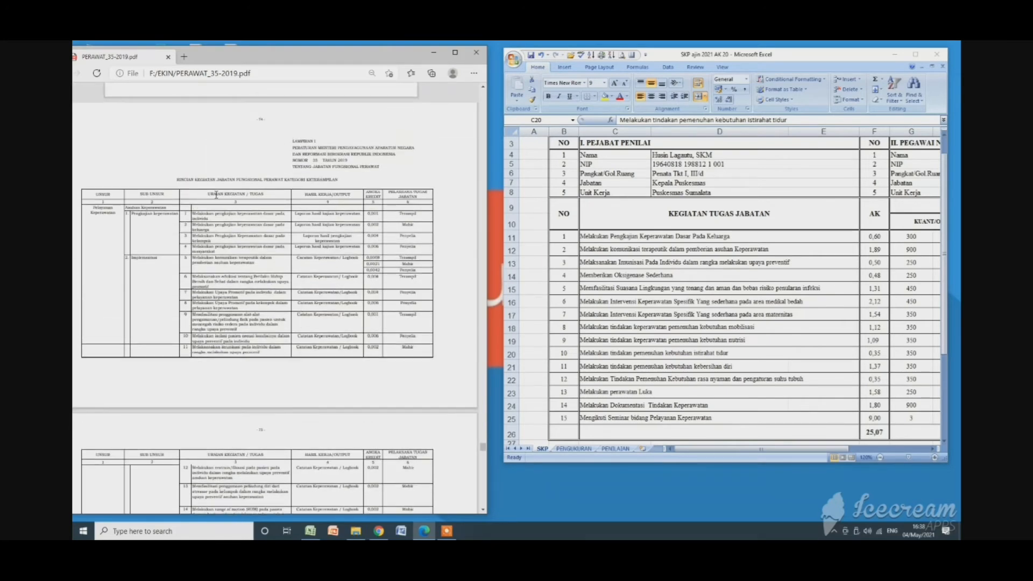
scroll(243, 191, "up", 2)
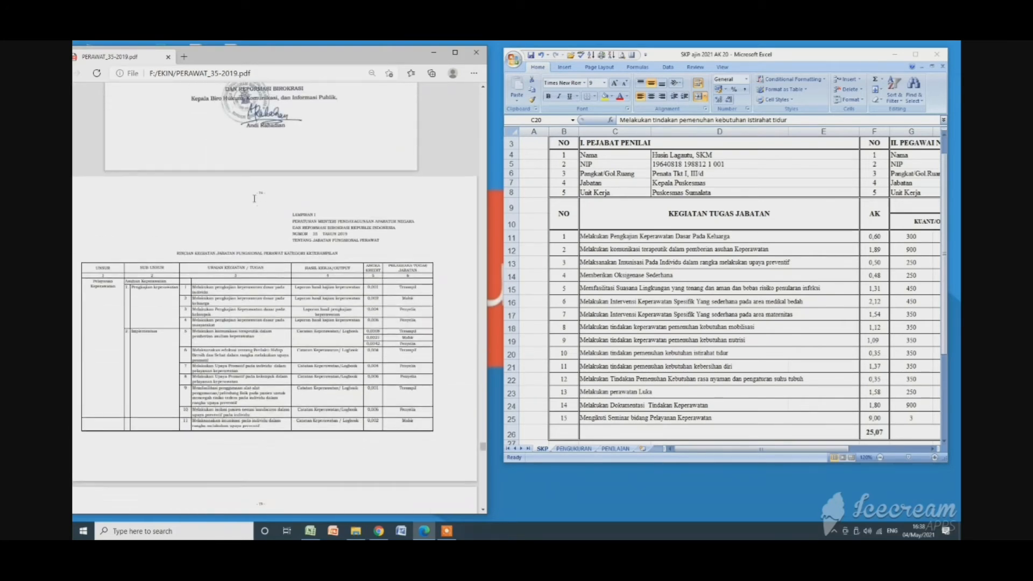
scroll(177, 215, "down", 1)
left_click_drag(176, 222, 381, 242)
left_click(353, 253)
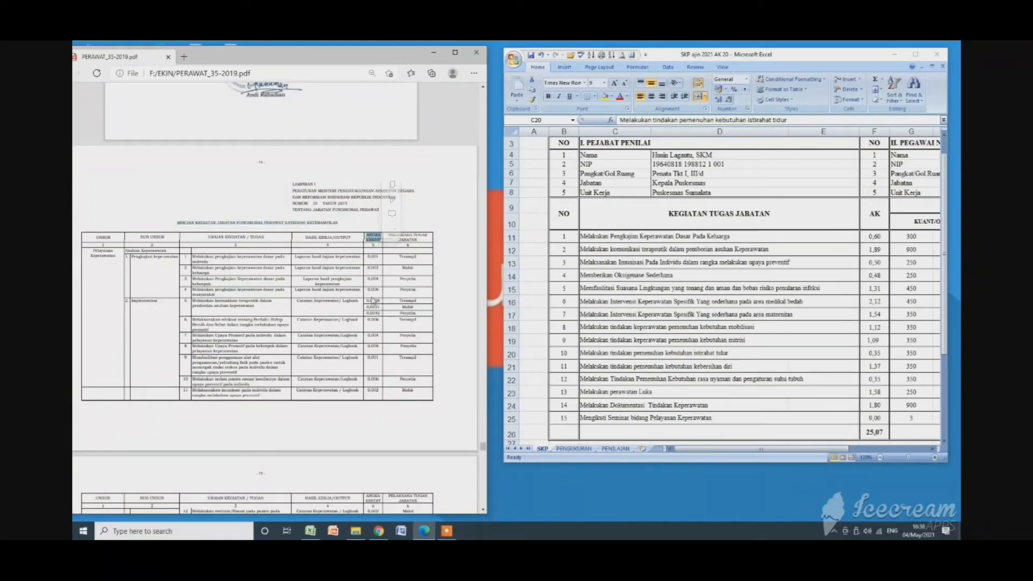
Highlight activity 2, "Melakukan pengkajian keperawatan dasar pada keluarga", in the Lampiran I table and clear the selection.
scroll(374, 303, "down", 1)
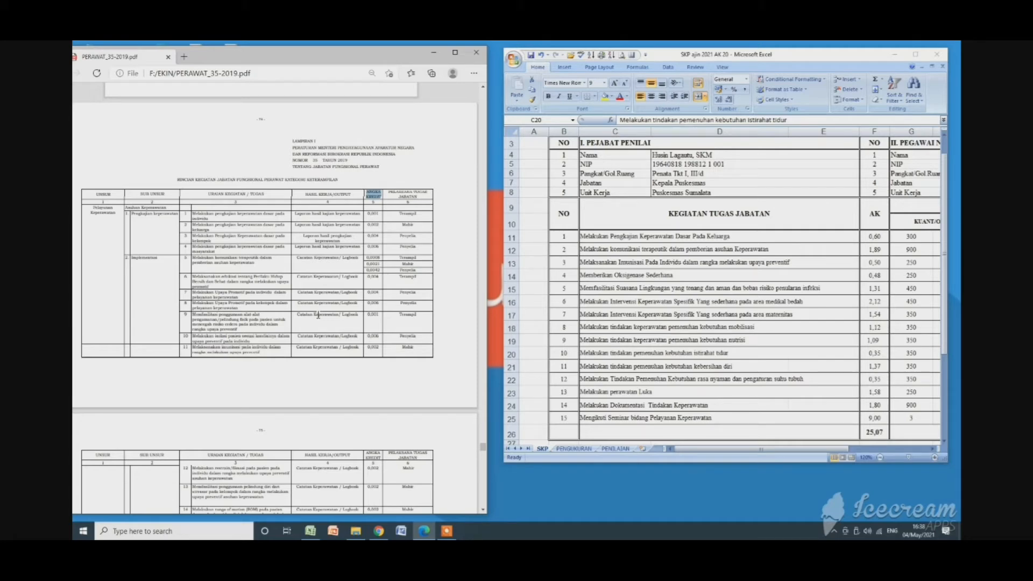
scroll(195, 181, "down", 1)
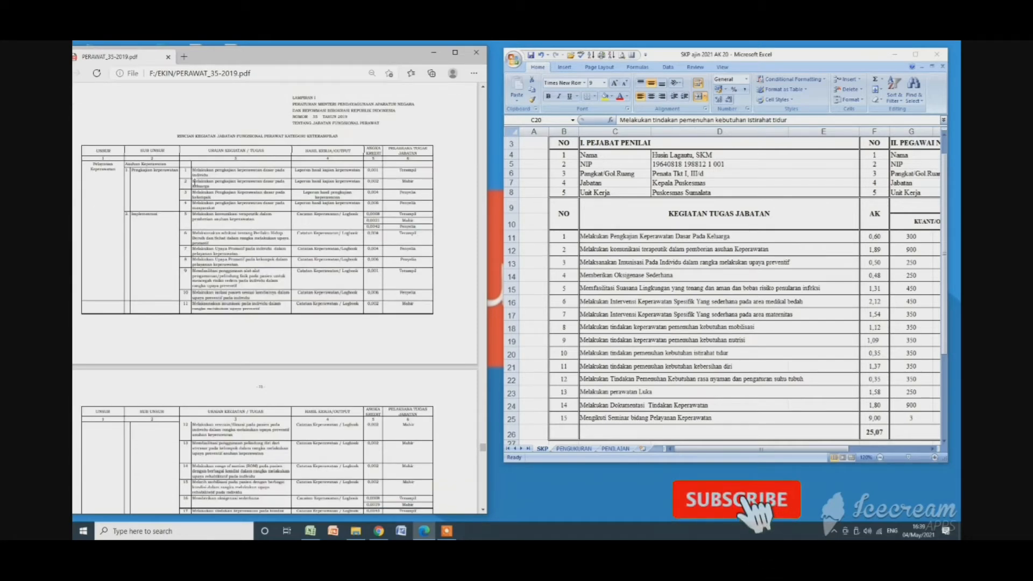
left_click_drag(194, 181, 214, 190)
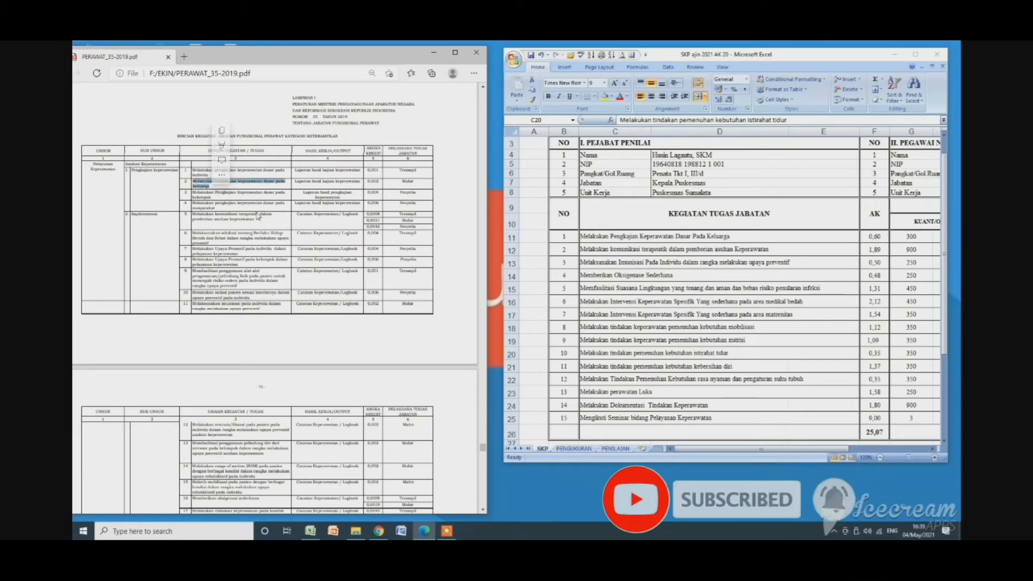
left_click(269, 185)
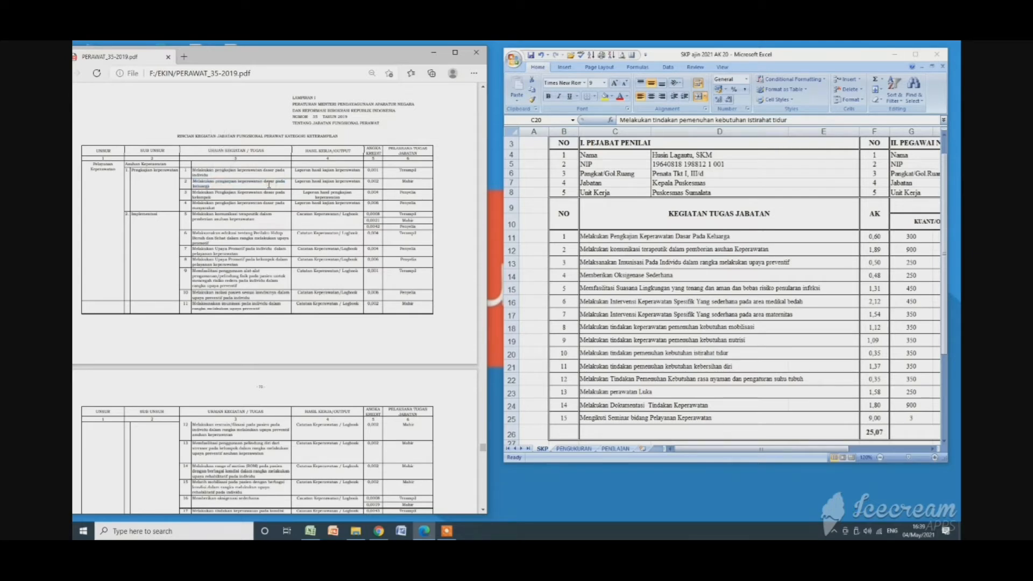
Highlight activity 2's credit of 0,002 in Lampiran I and in cell O11 of the SKP sheet, and select the "kredit point" heading.
left_click_drag(368, 181, 381, 185)
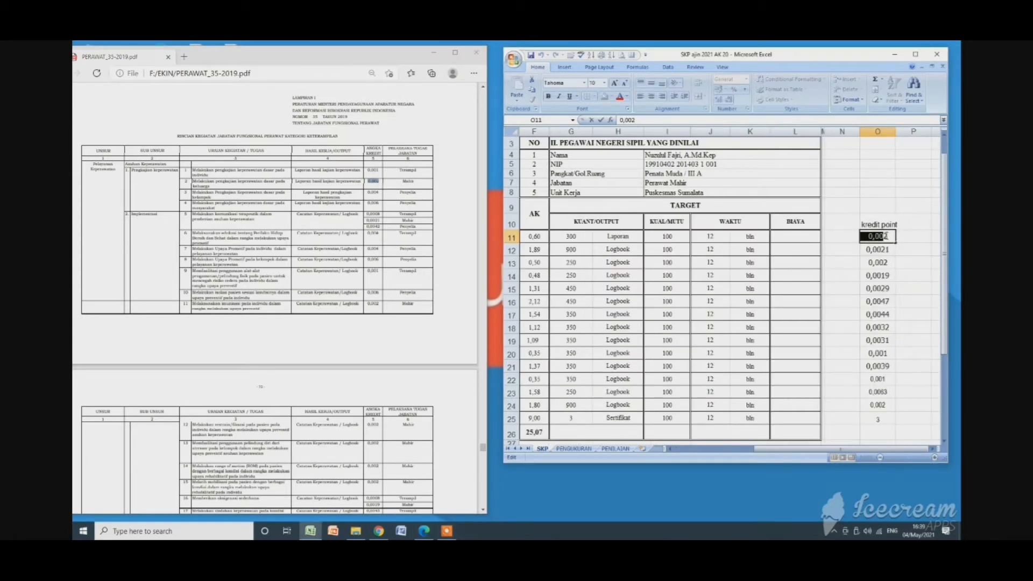
left_click(909, 284)
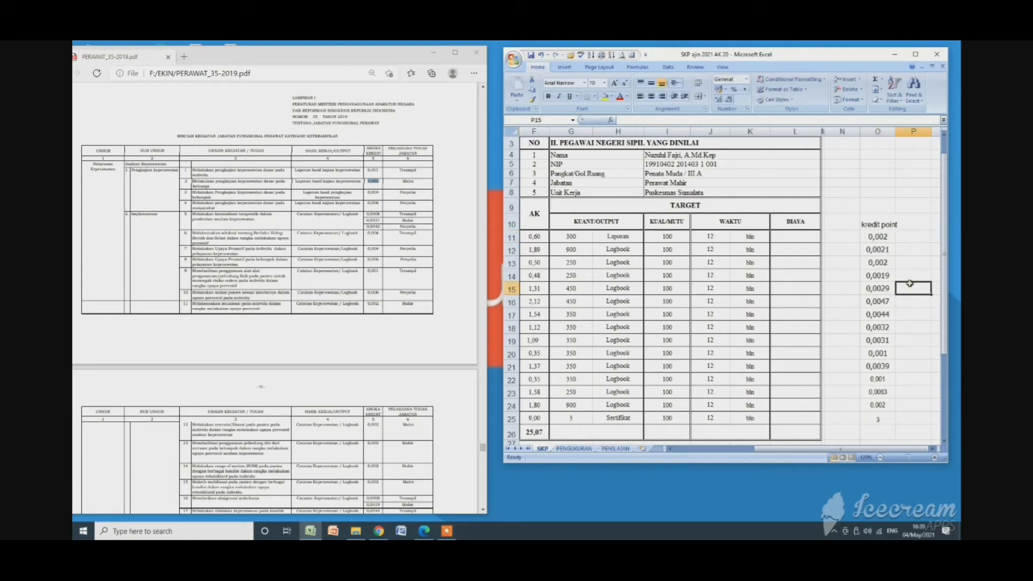
left_click(880, 228)
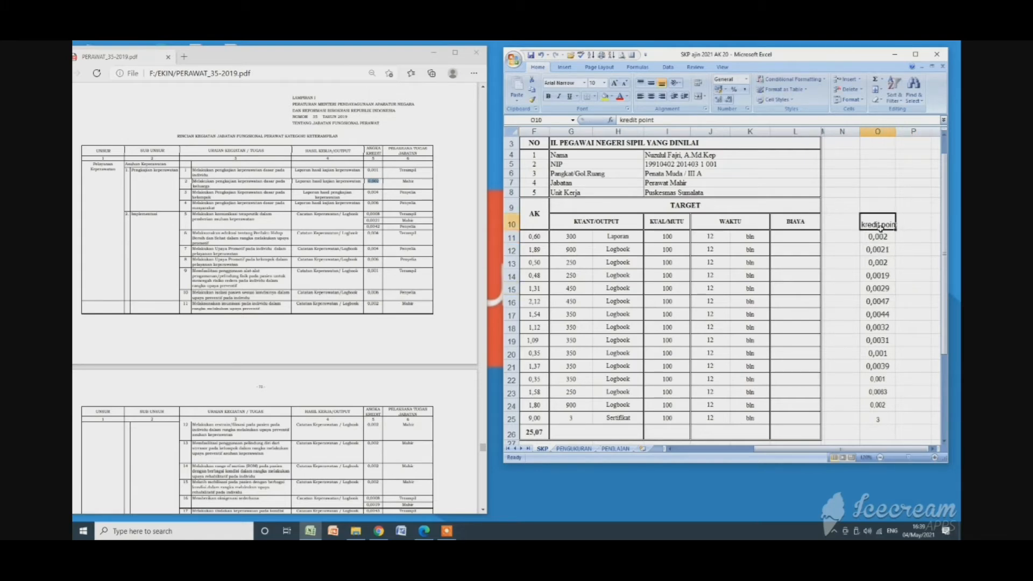
Select cell O11, then highlight activity 5, "Melakukan komunikasi terapeutik dalam pemberian asuhan keperawatan", in the Lampiran I table and clear the selection.
left_click(880, 237)
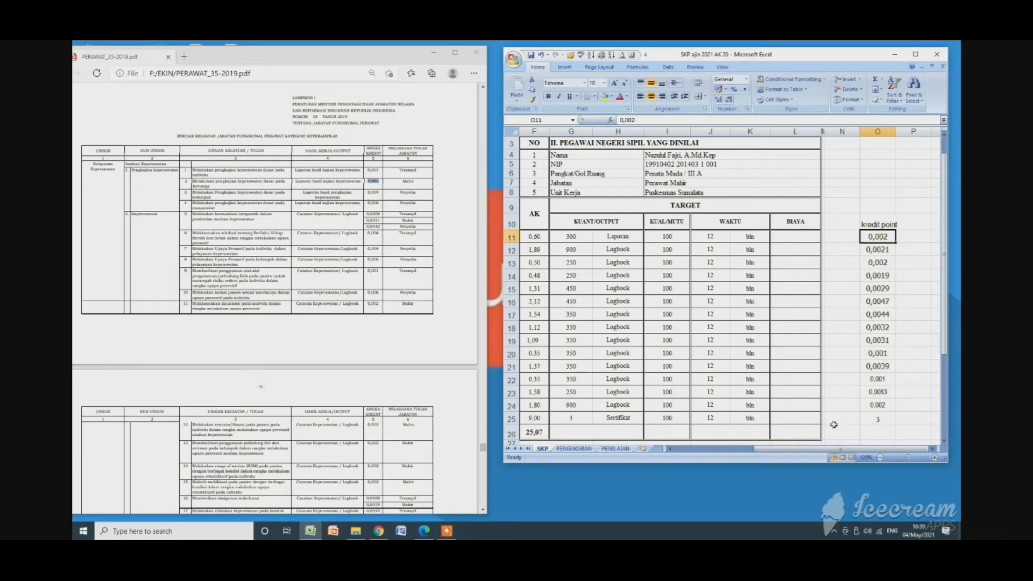
left_click_drag(826, 449, 788, 458)
left_click(880, 458)
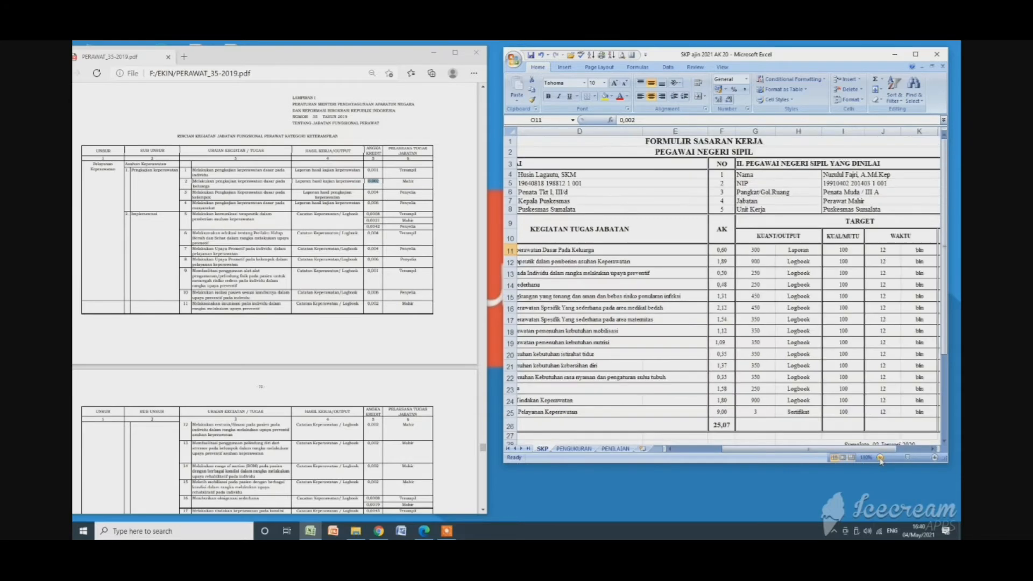
left_click(880, 458)
left_click(880, 458)
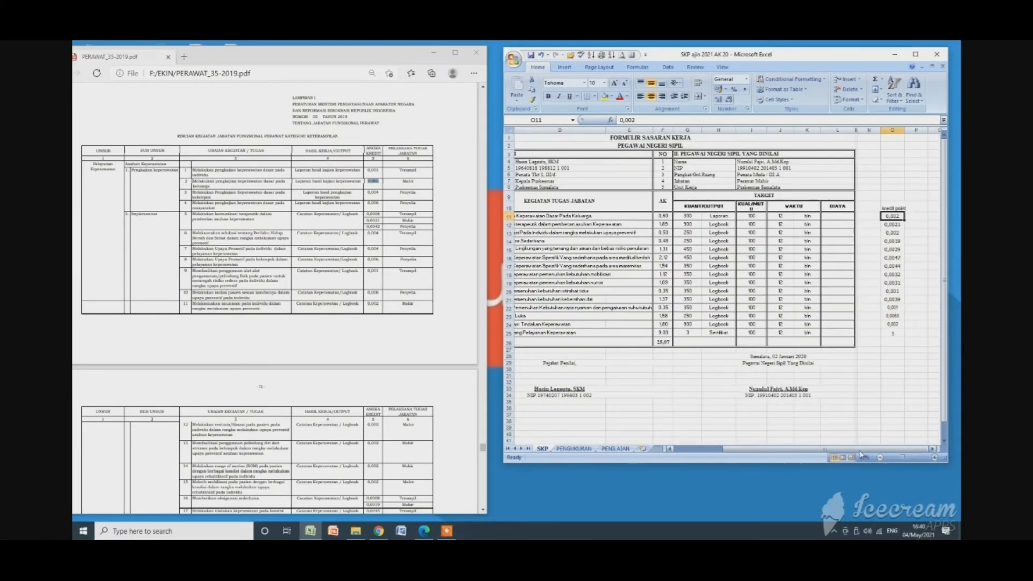
left_click_drag(857, 450, 833, 457)
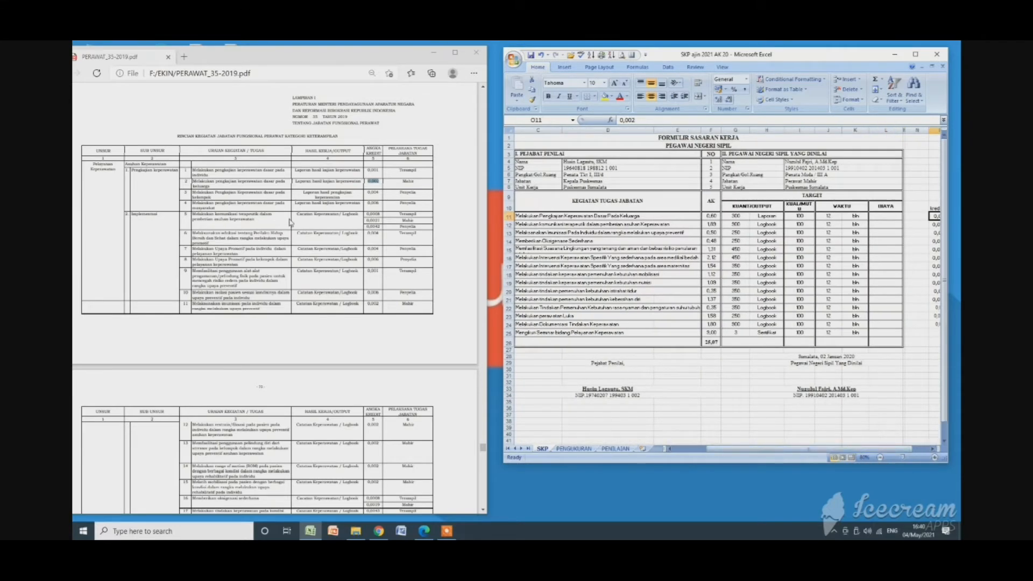
left_click(233, 214)
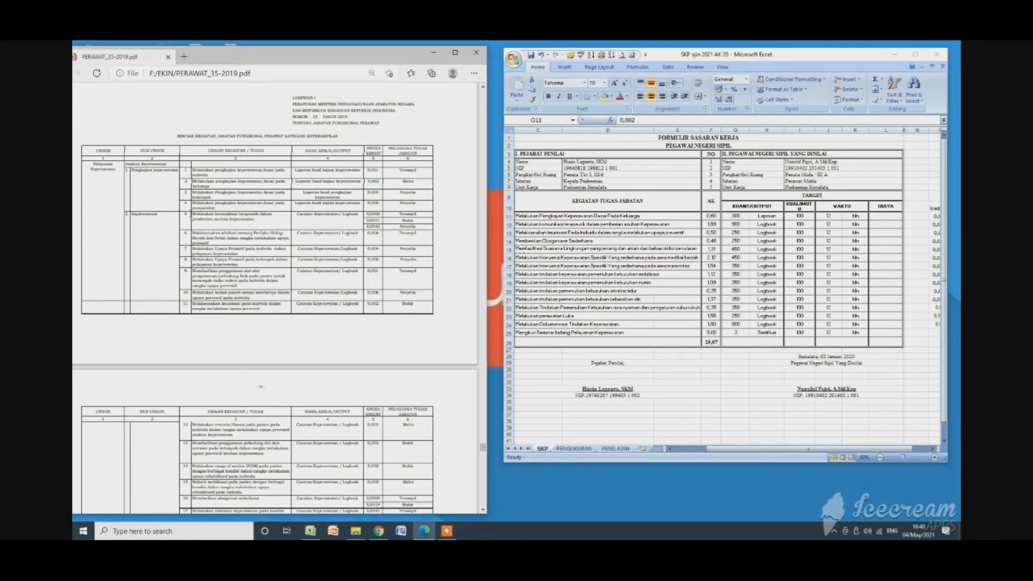
left_click_drag(193, 213, 264, 222)
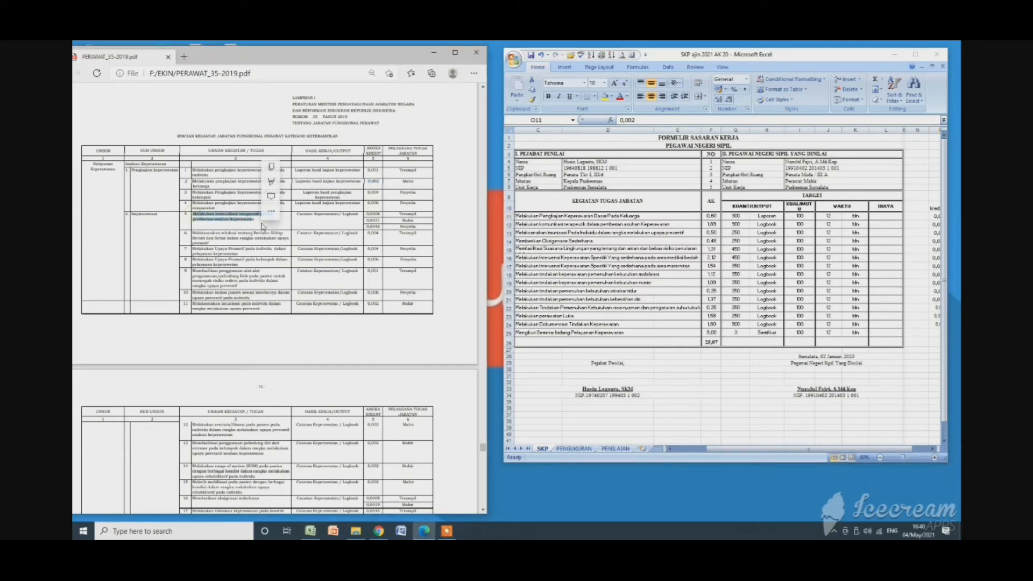
left_click(264, 233)
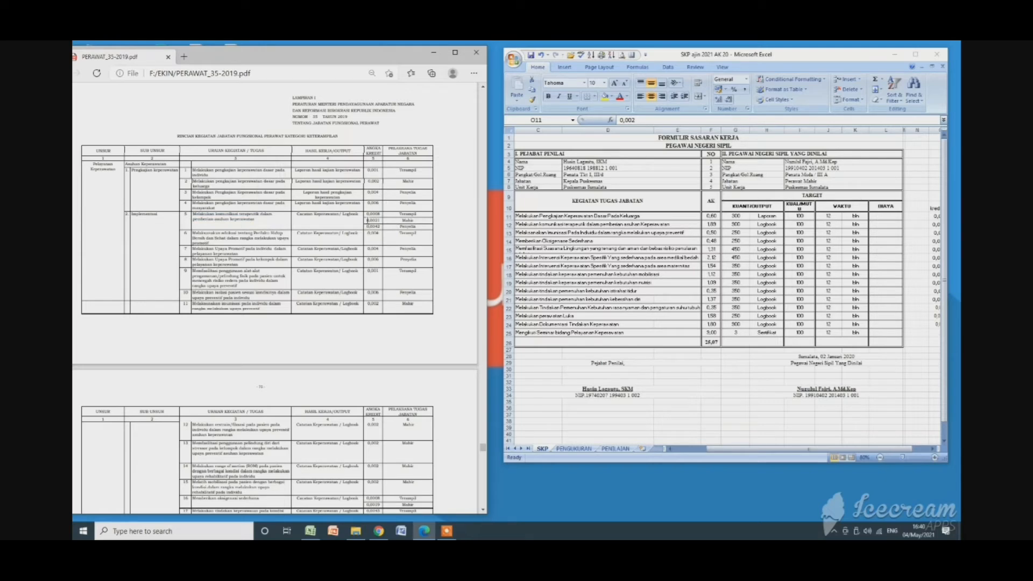
Highlight activity 5's Mahir credit of 0,0021 in Lampiran I and the matching value in cell O12 of the SKP sheet.
left_click_drag(365, 220, 383, 221)
left_click(733, 452)
left_click_drag(747, 451, 764, 451)
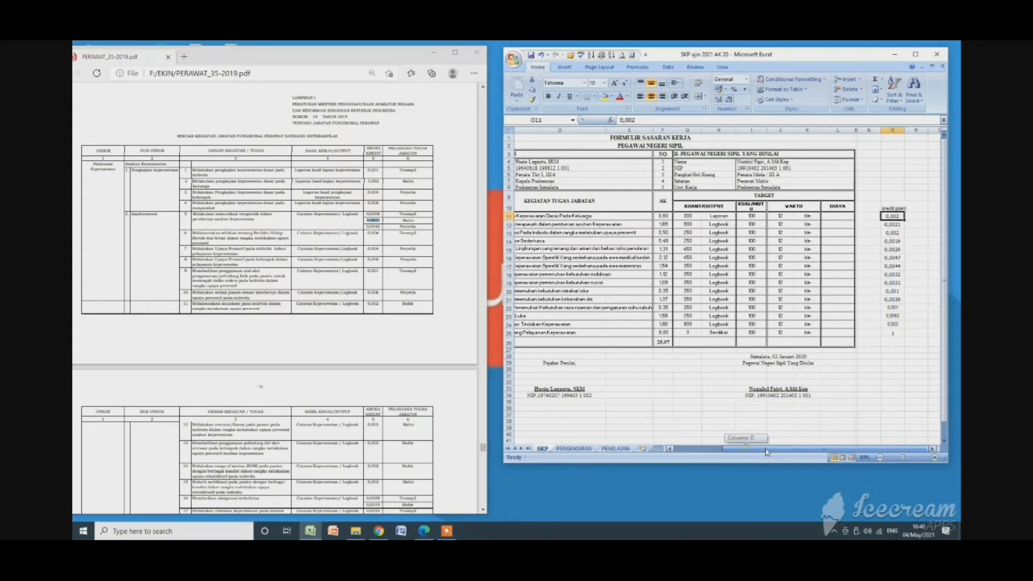
left_click(893, 224)
double_click(895, 224)
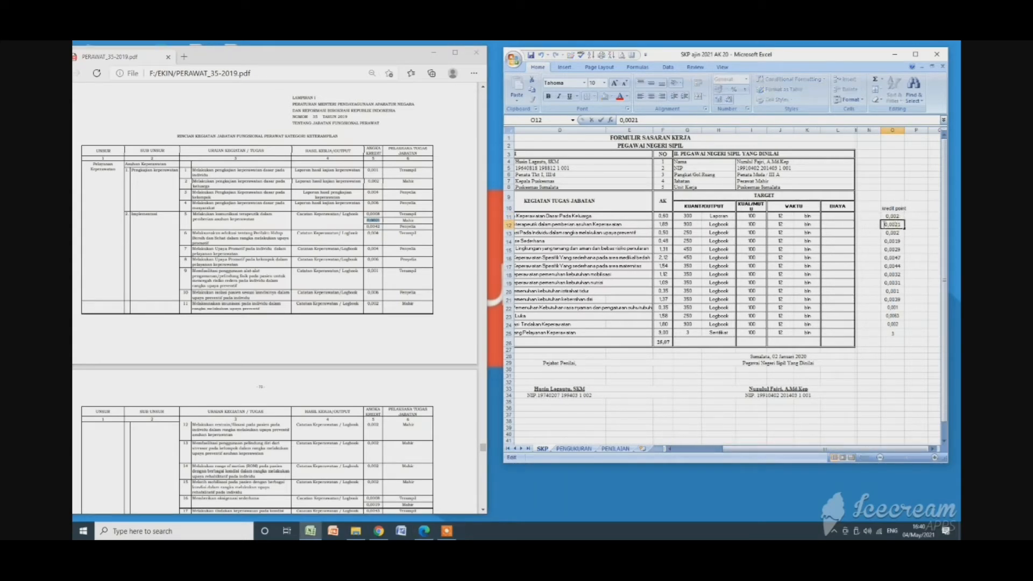
left_click_drag(883, 225, 902, 225)
left_click_drag(781, 452, 779, 453)
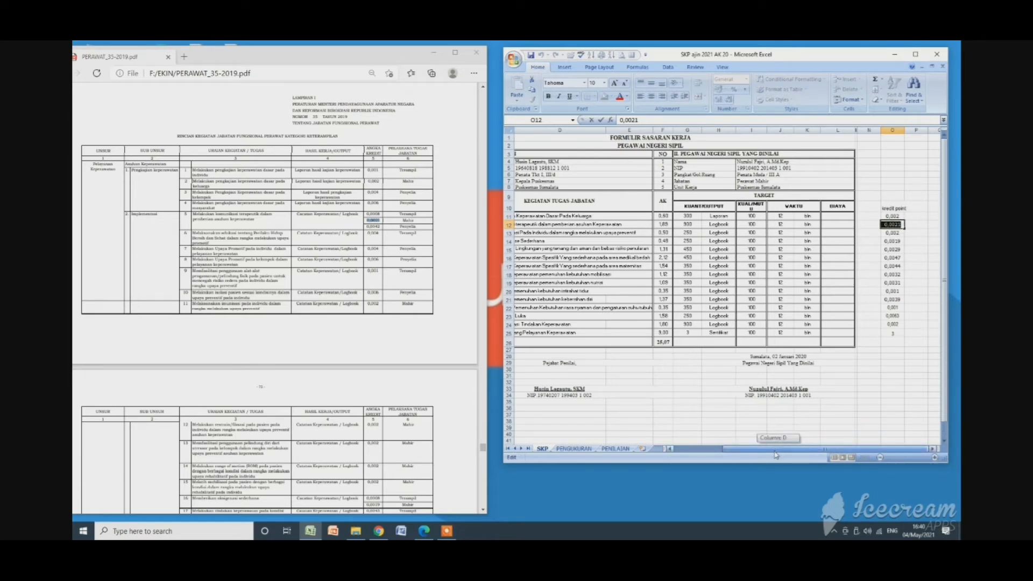
Highlight activity 11, the individual immunisation task, in the Lampiran I table, followed by its credit of 0,002.
left_click_drag(774, 456, 753, 455)
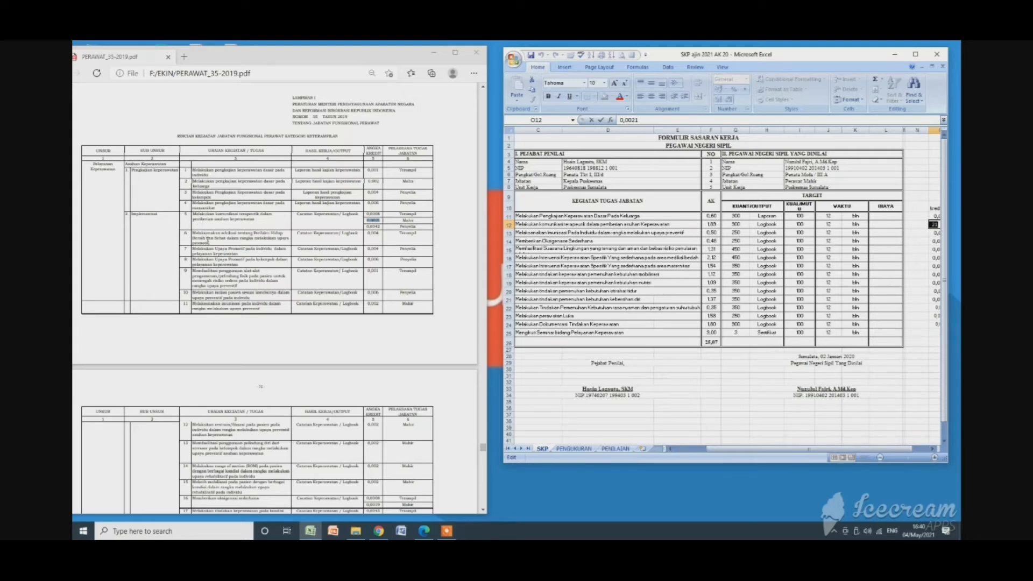
left_click_drag(194, 303, 264, 311)
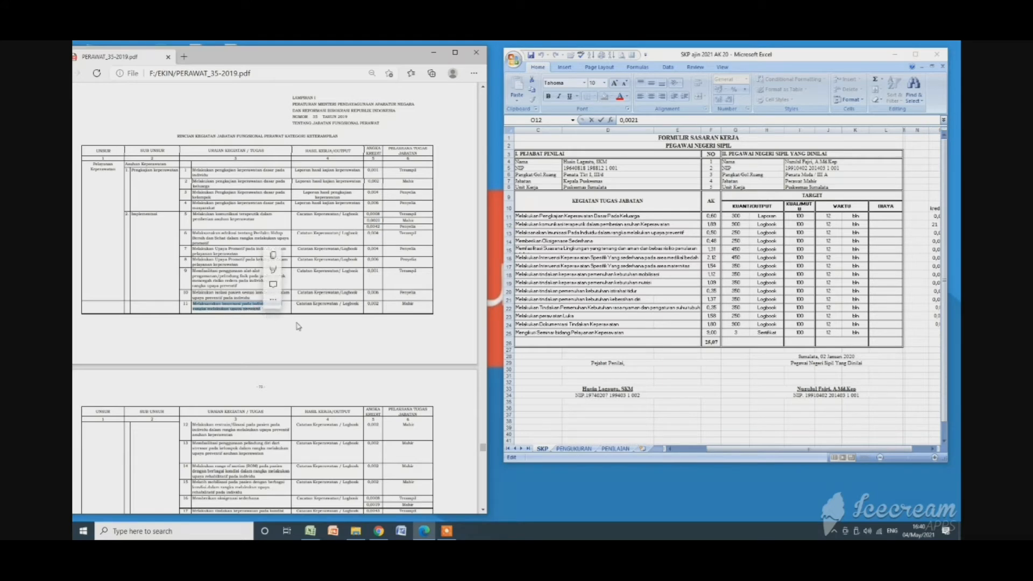
left_click(375, 307)
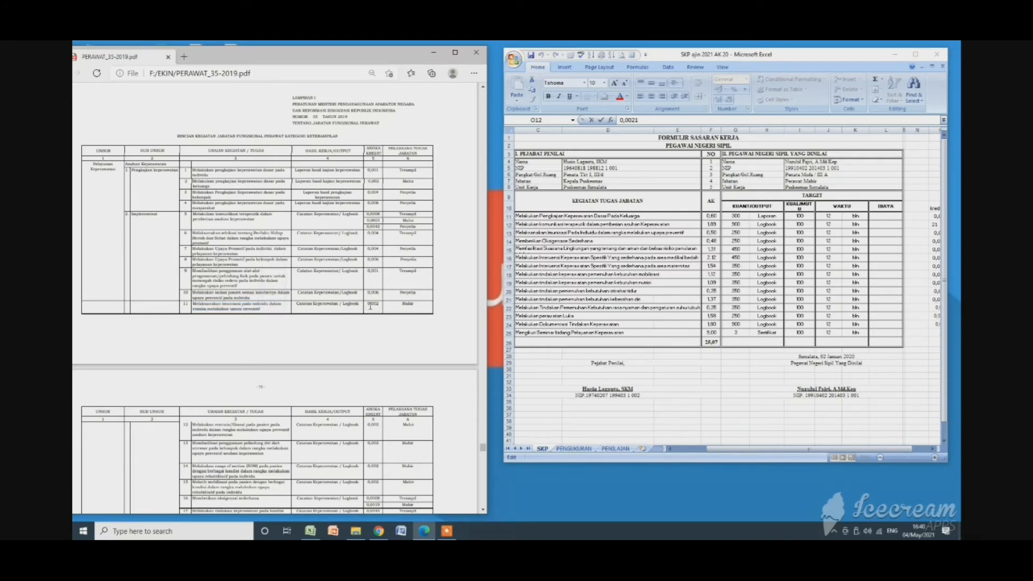
double_click(371, 305)
Highlight the immunisation credit of 0,002 in cell O13 of the SKP sheet and leave the cell.
left_click(722, 449)
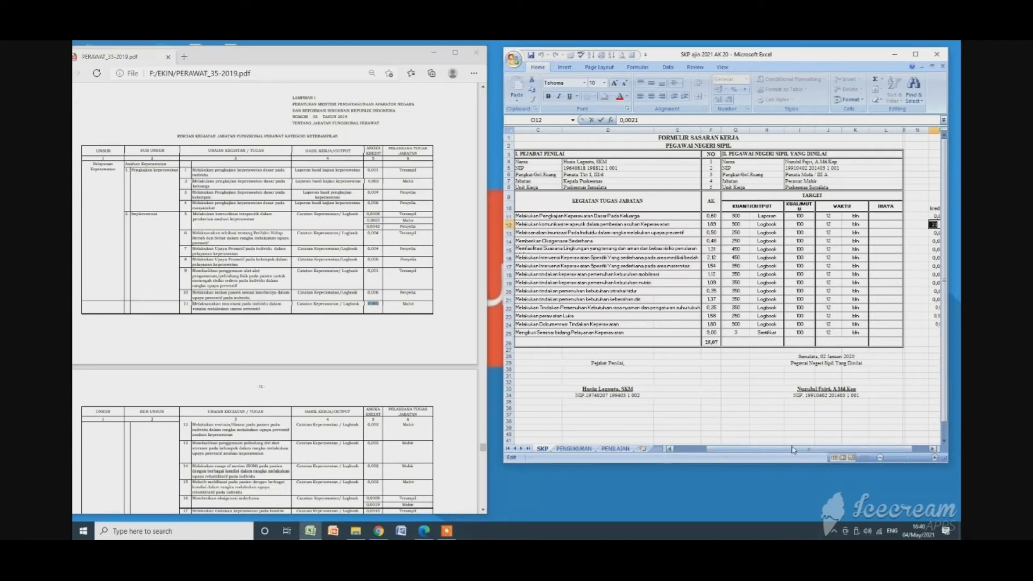
left_click_drag(791, 449, 814, 450)
left_click(892, 226)
double_click(890, 233)
left_click_drag(885, 232, 903, 233)
left_click(642, 324)
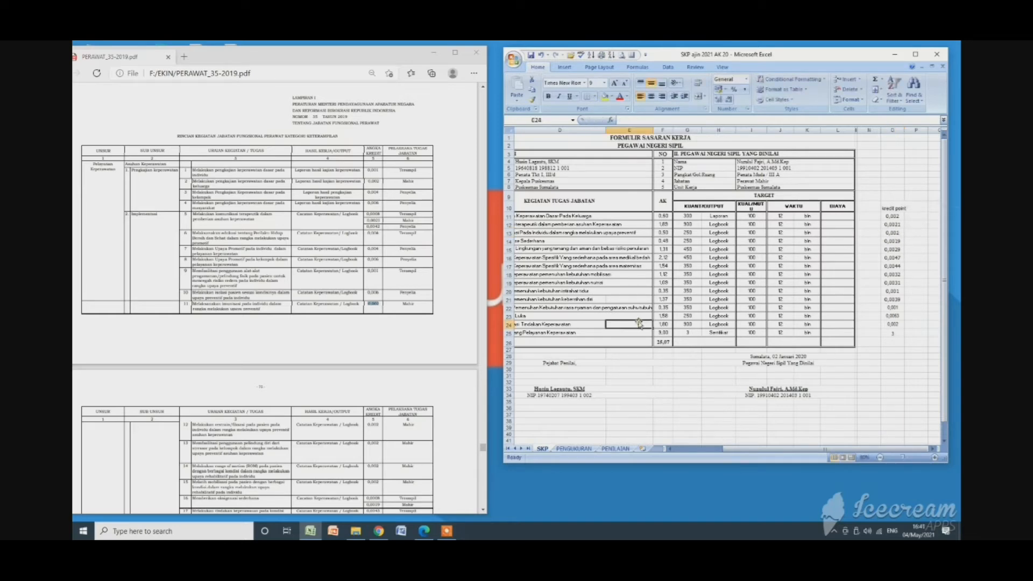
Select the first activity in the SKP sheet's "KEGIATAN TUGAS JABATAN" column, followed by activities 3 to 14 (rows 13 to 24).
scroll(560, 291, "down", 1)
left_click(563, 205)
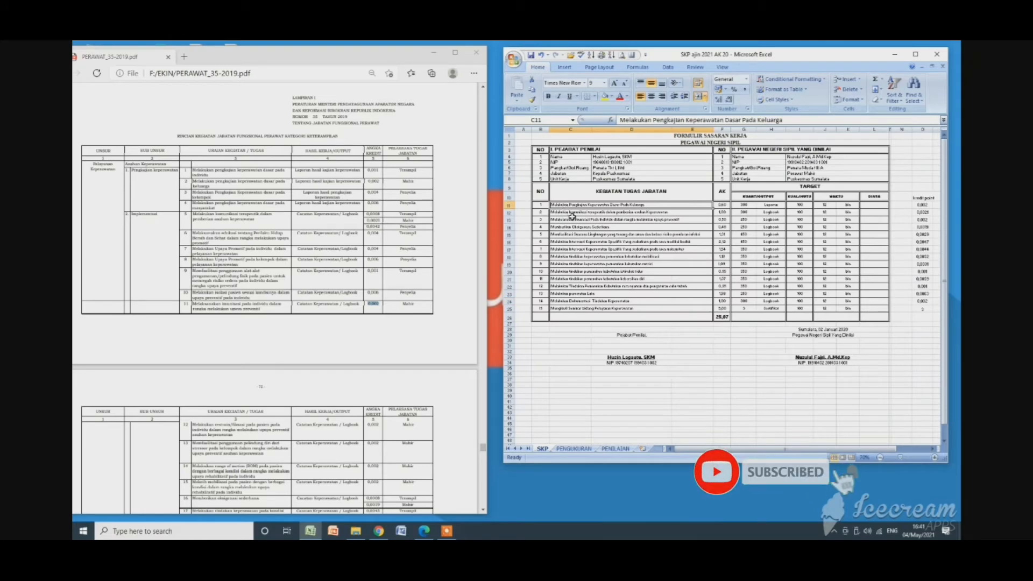
left_click_drag(577, 222, 571, 301)
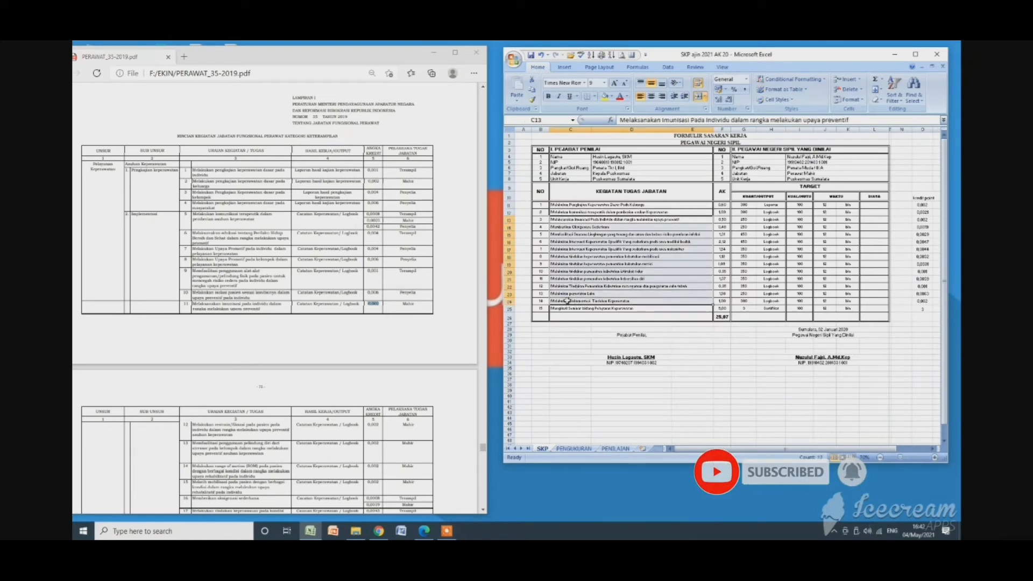
Highlight the entries in the "PELAKSANA TUGAS JABATAN" column of the Lampiran I table and clear the selection.
left_click(213, 280)
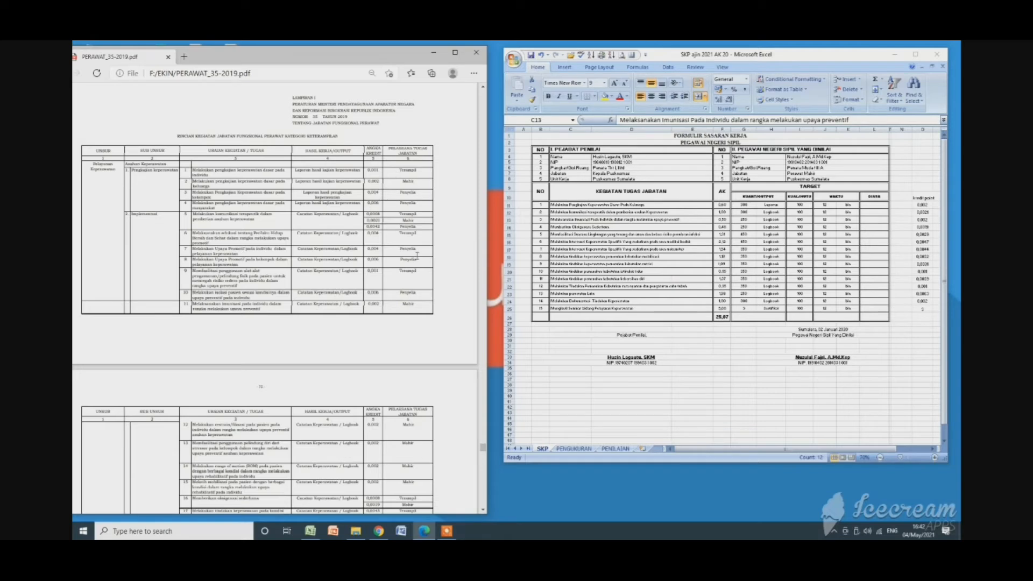
left_click_drag(402, 173, 428, 272)
left_click(428, 272)
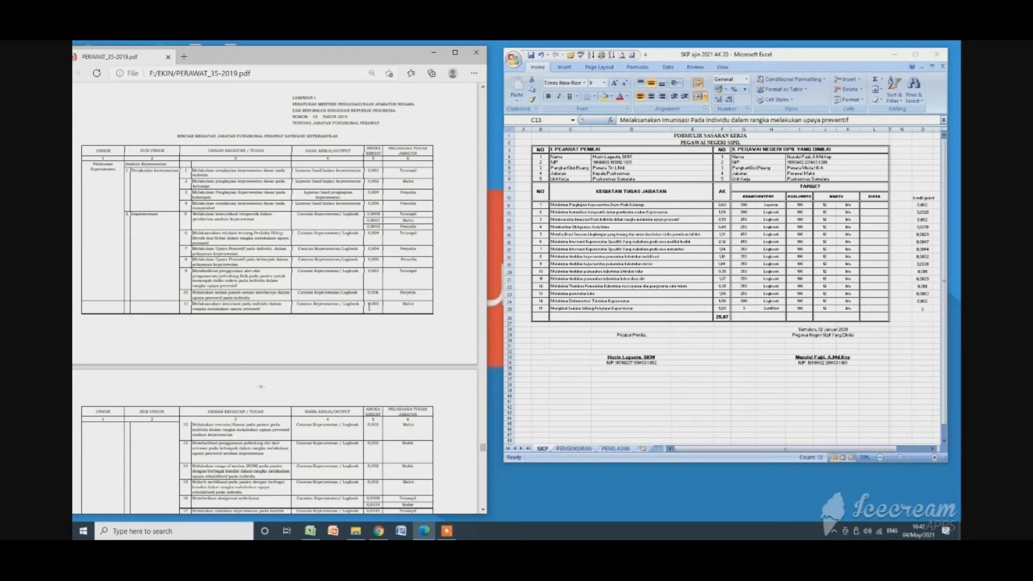
Highlight the activity 11 row in Lampiran I, from its task description to its credit and position level, and clear the selection.
left_click_drag(369, 307, 381, 306)
left_click_drag(192, 305, 263, 314)
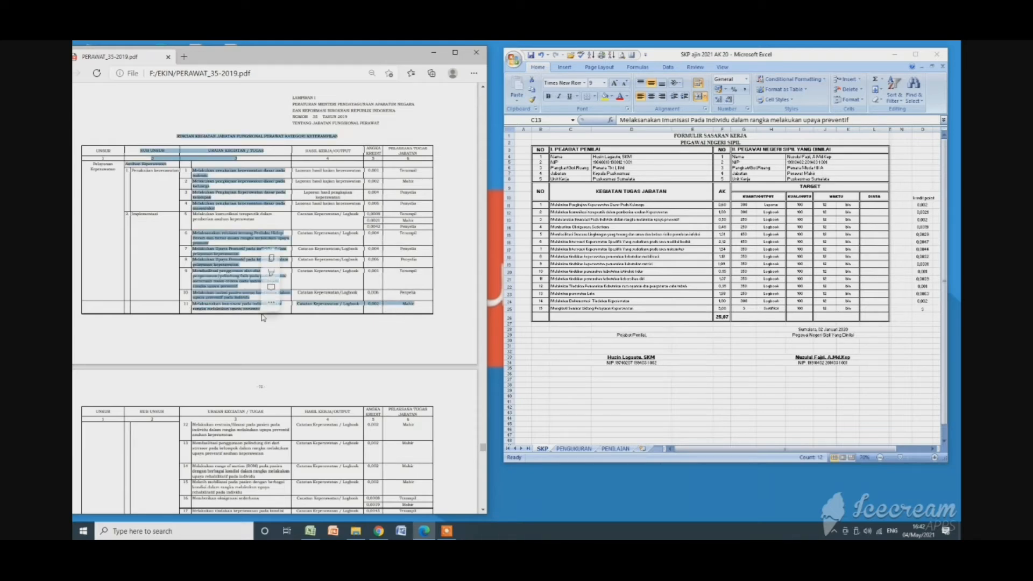
left_click(289, 310)
left_click_drag(194, 306, 409, 314)
left_click(381, 308)
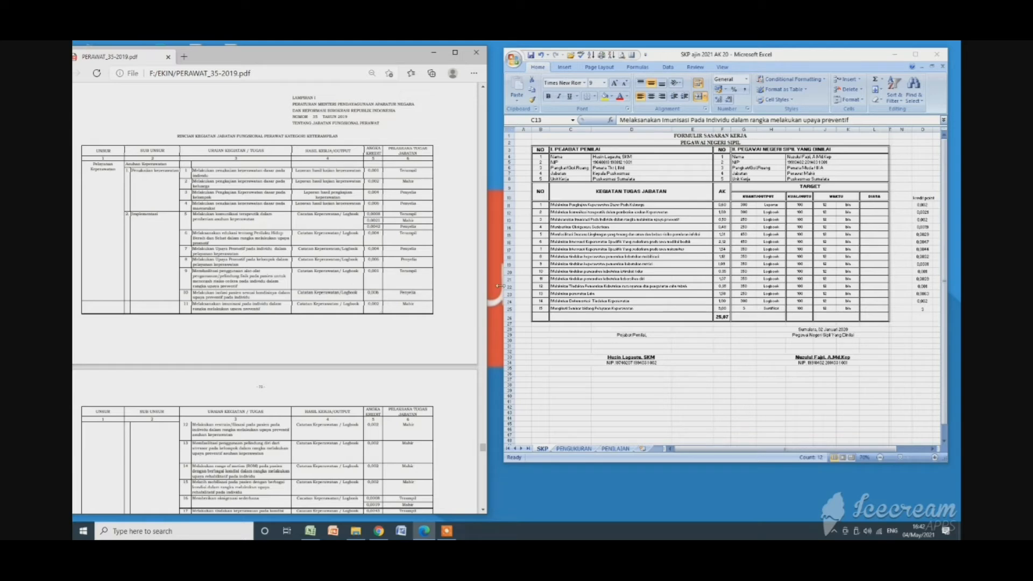
Select the first activity's target quantity in cell G11 of the SKP sheet, then move to the empty cell G30.
left_click(660, 350)
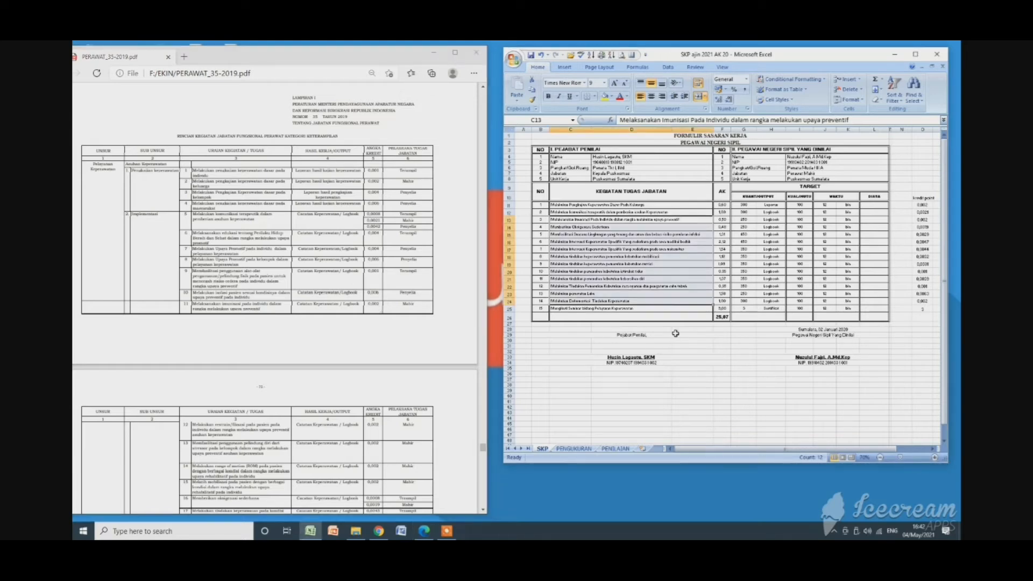
left_click(749, 205)
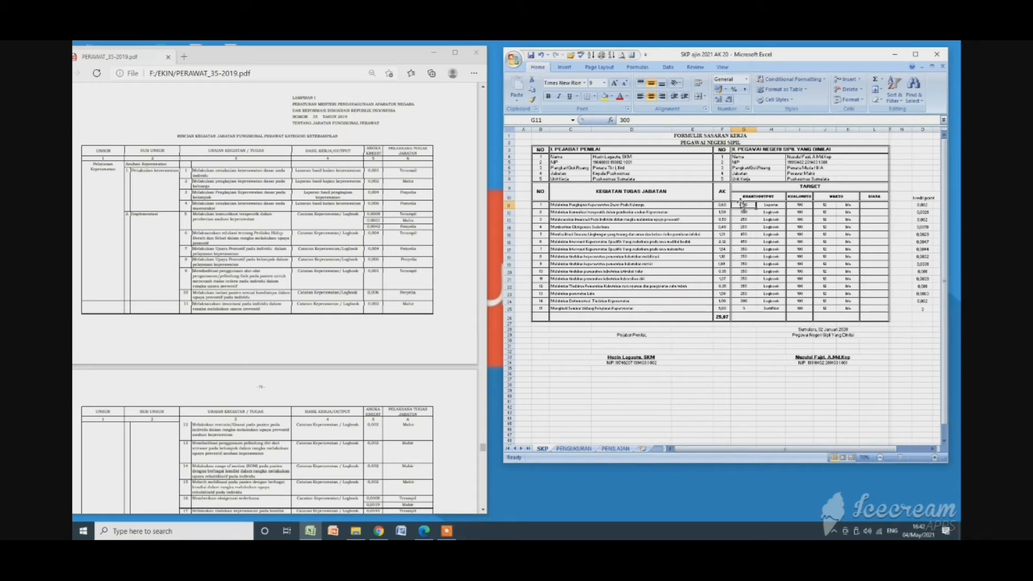
left_click(735, 340)
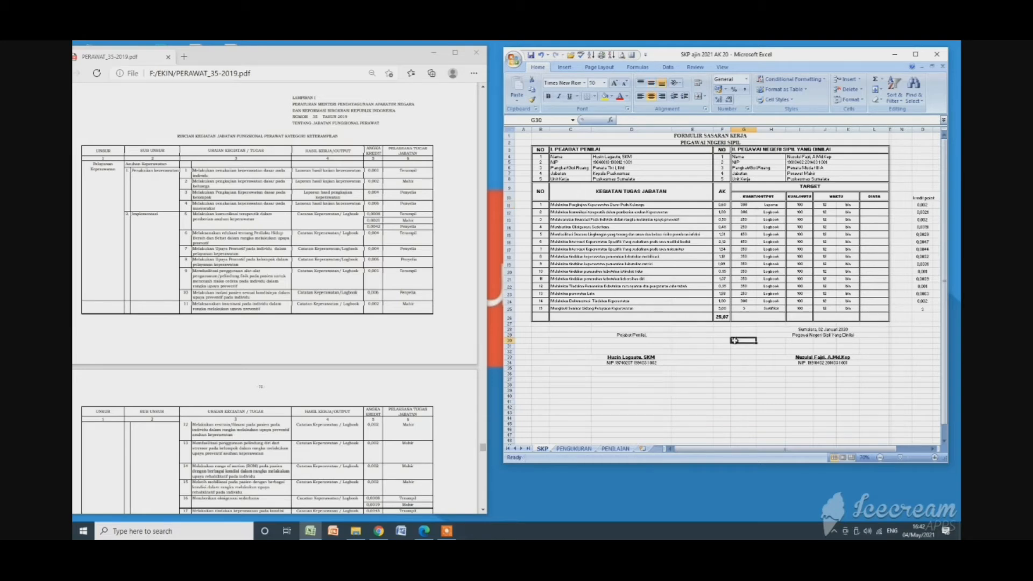
Go to the Lampiran IV cumulative credit table in the regulation PDF, highlight the 50 for Mahir III/a, and clear the selection.
left_click(482, 509)
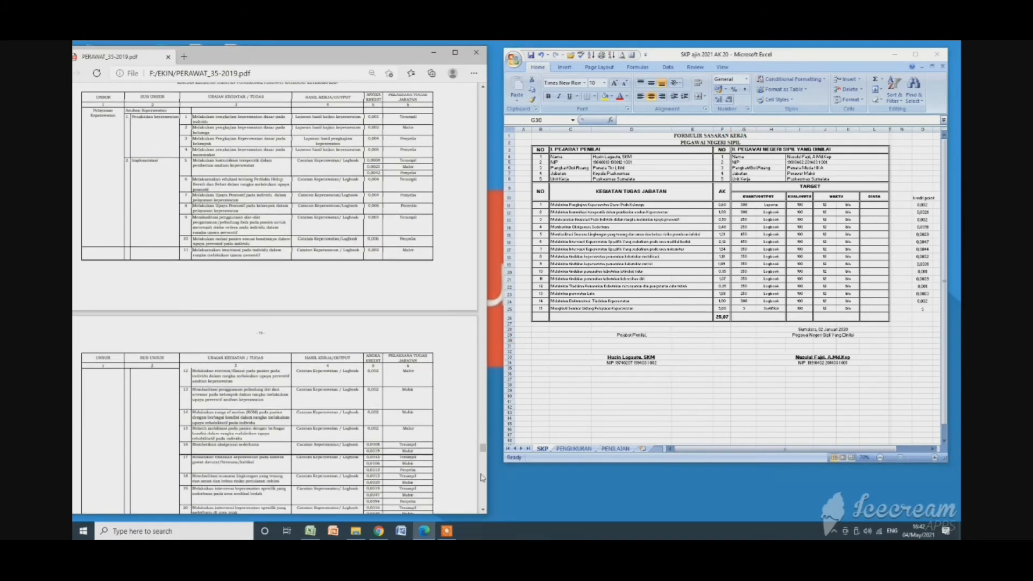
left_click_drag(483, 449, 483, 504)
scroll(387, 388, "up", 6)
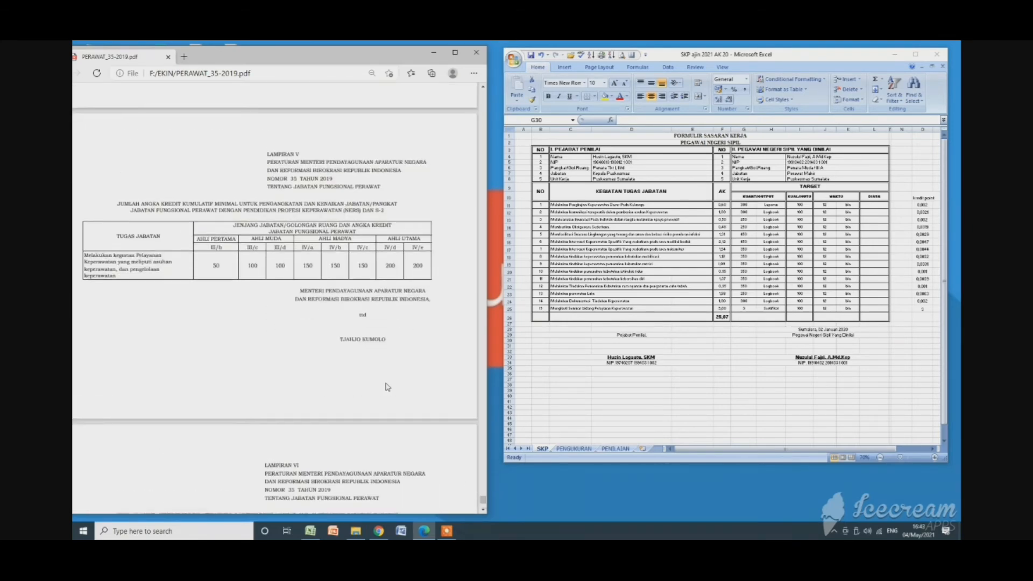
scroll(387, 387, "up", 2)
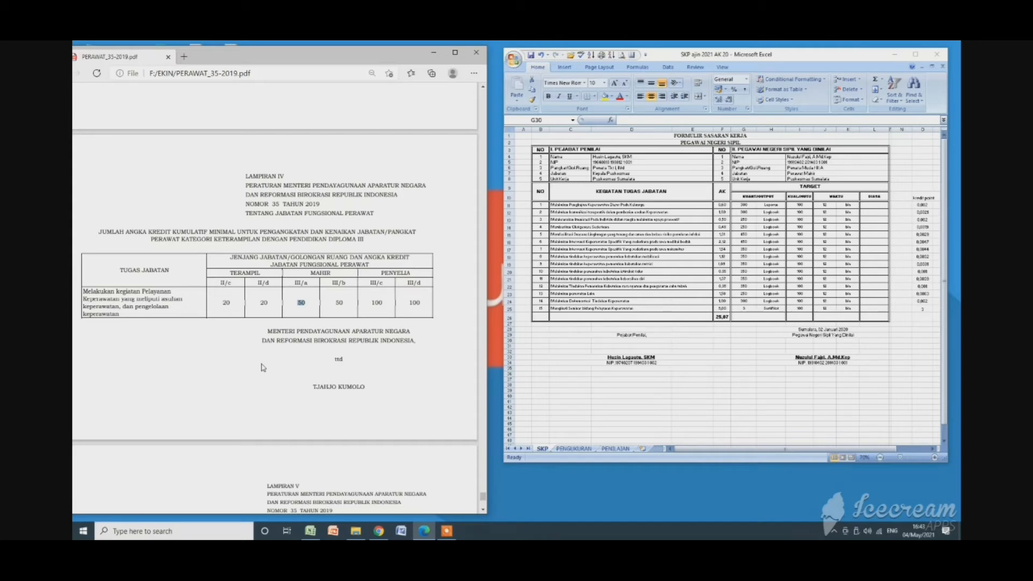
left_click(301, 303)
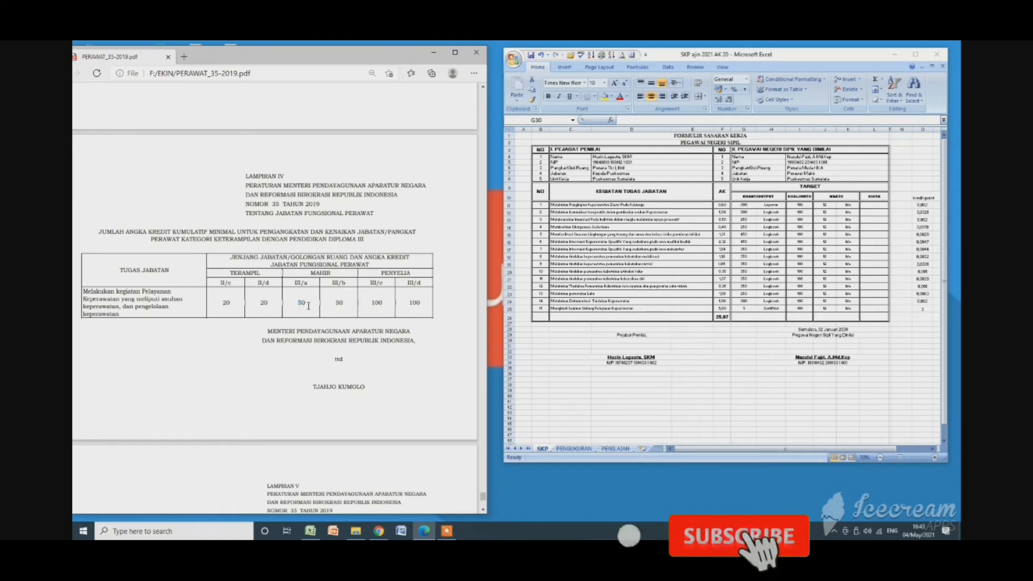
double_click(301, 304)
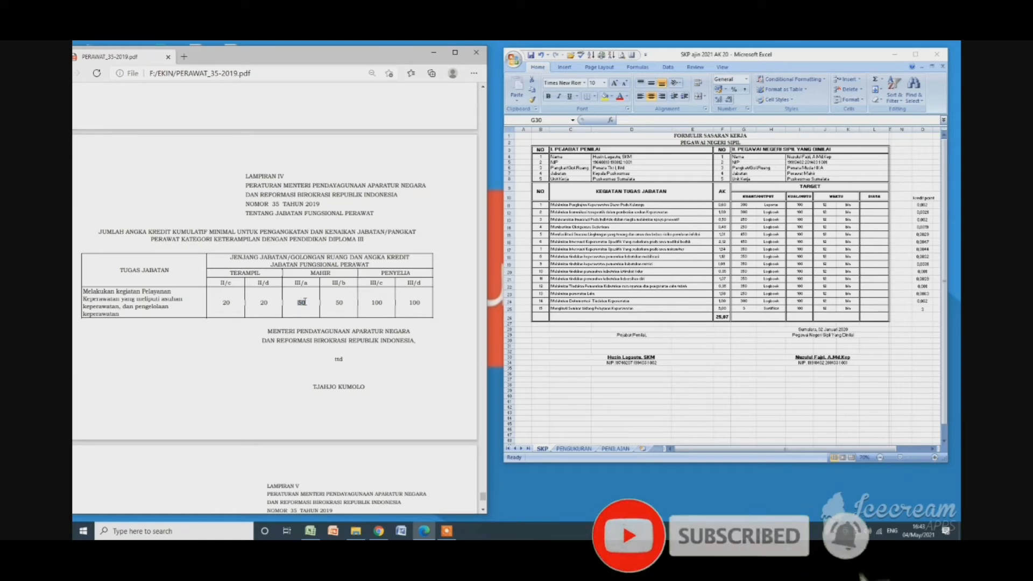
left_click(296, 303)
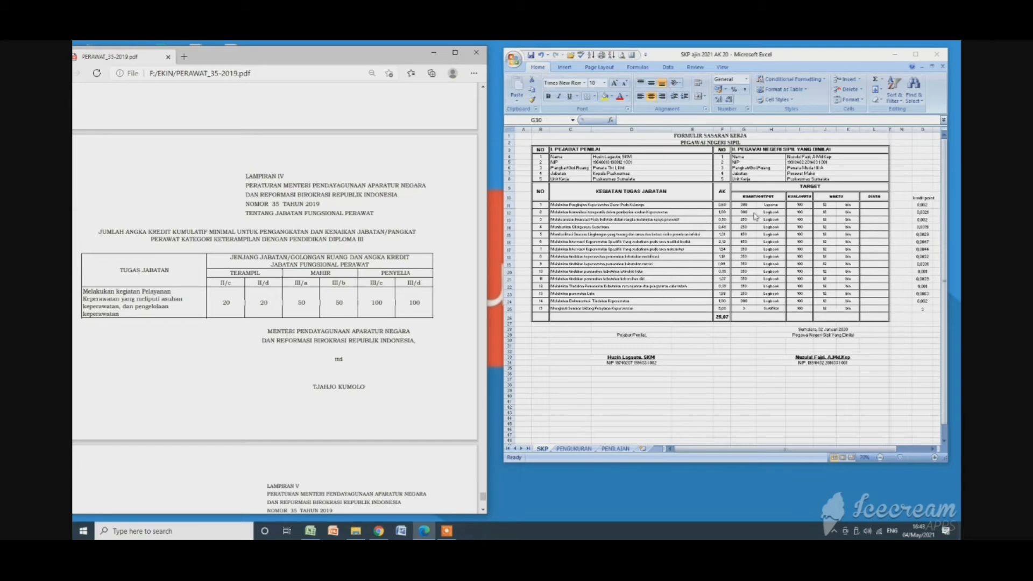
Select the target quantities of all fifteen activities, G11:G25, in the SKP sheet's "KUANT/OUTPUT" column.
left_click(745, 212)
left_click(744, 205)
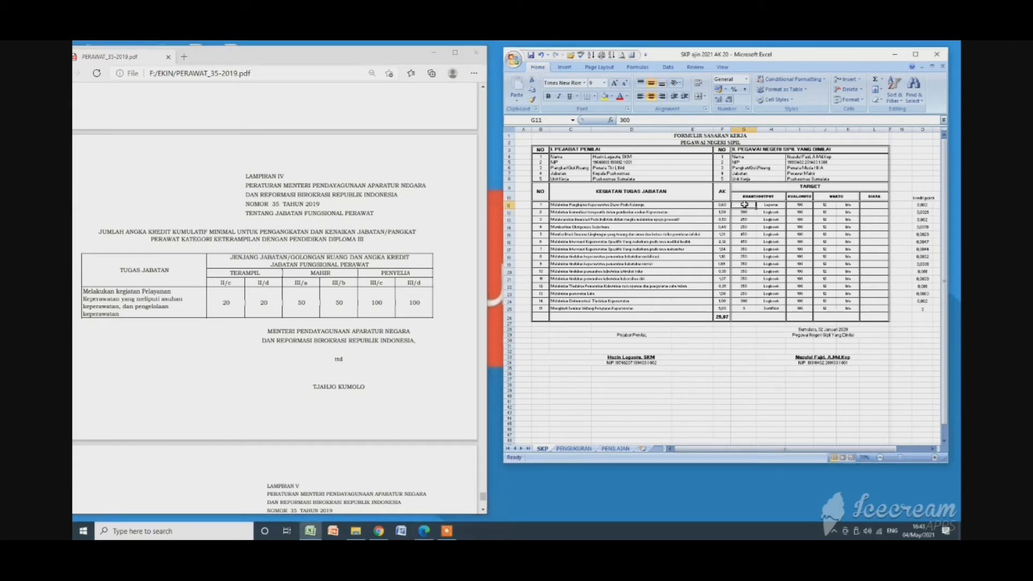
left_click_drag(745, 205, 745, 310)
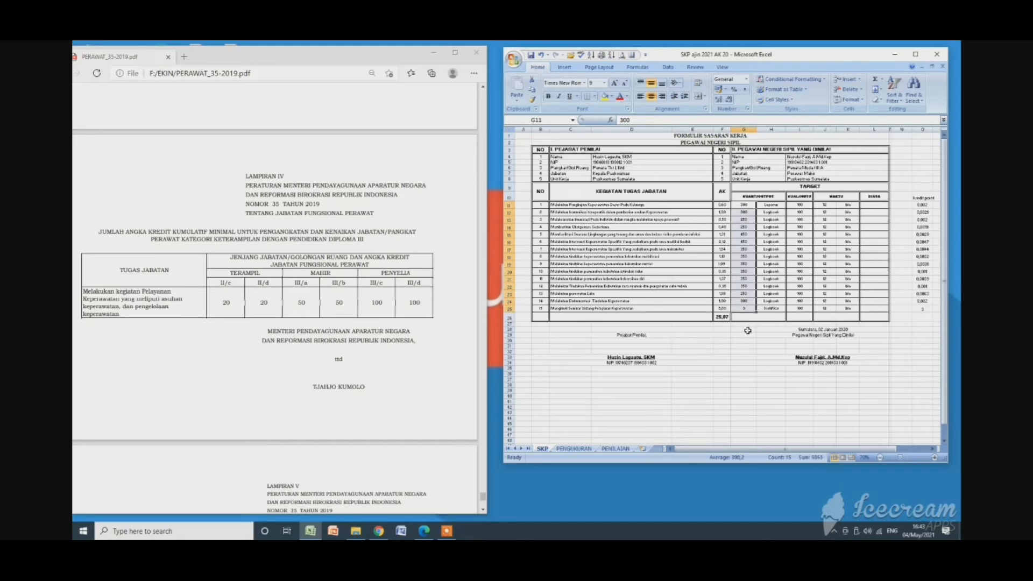
Step through the individual target quantities in column G of the SKP sheet, starting from cell G11.
left_click(746, 206)
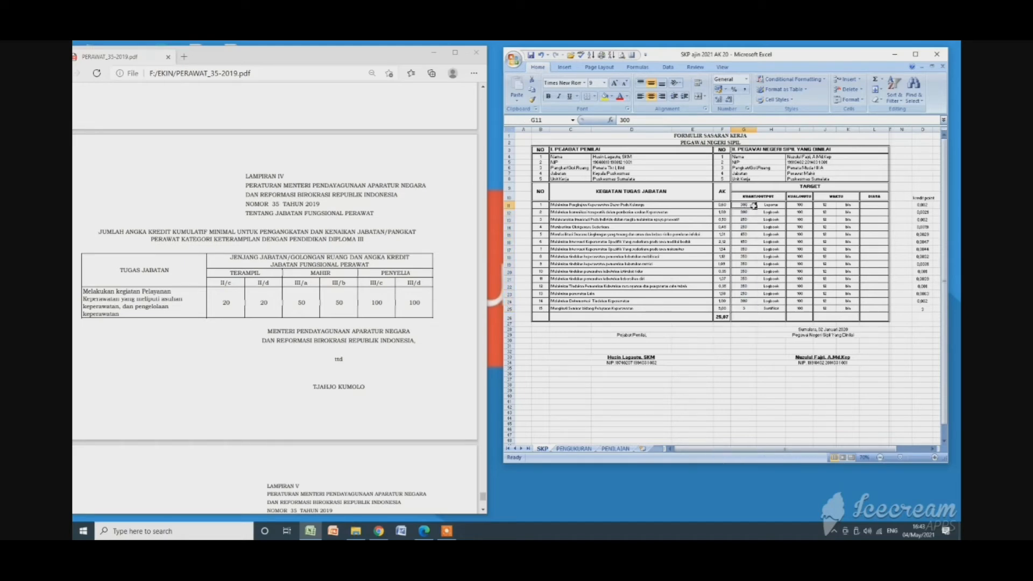
key("Down")
key("Down")
key("Down")
key("Down")
key("Down")
key("Down")
key("Down")
key("Down")
key("Down")
key("Down")
key("Down")
key("Down")
key("Down")
key("Down")
key("Up")
key("Up")
key("Up")
key("Up")
key("Up")
key("Up")
Enlarge the SKP sheet so the activity names show beside their targets, and reselect the quantities in G11:G25.
scroll(723, 281, "up", 2)
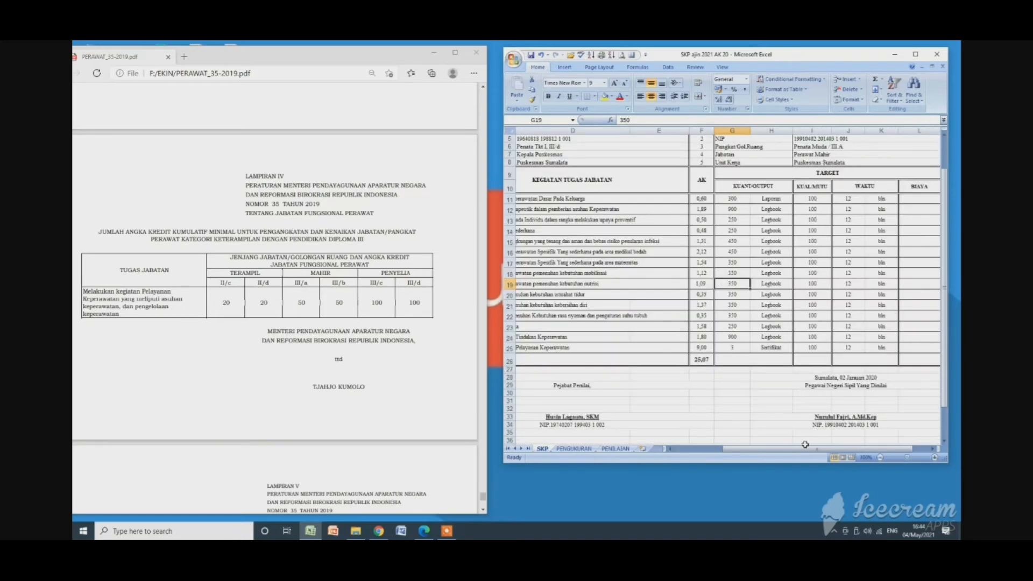
left_click_drag(806, 444, 790, 446)
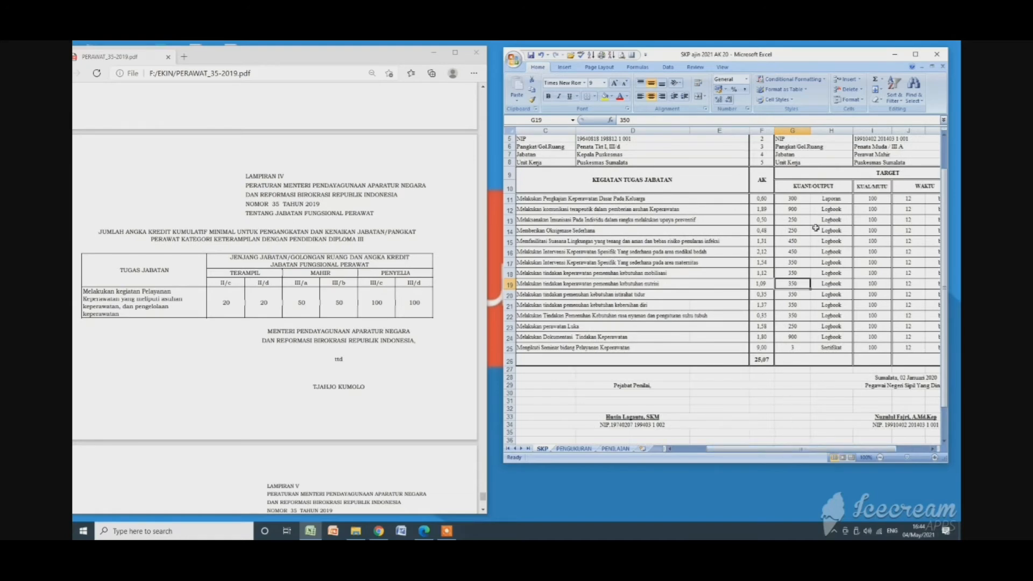
left_click_drag(792, 199, 791, 346)
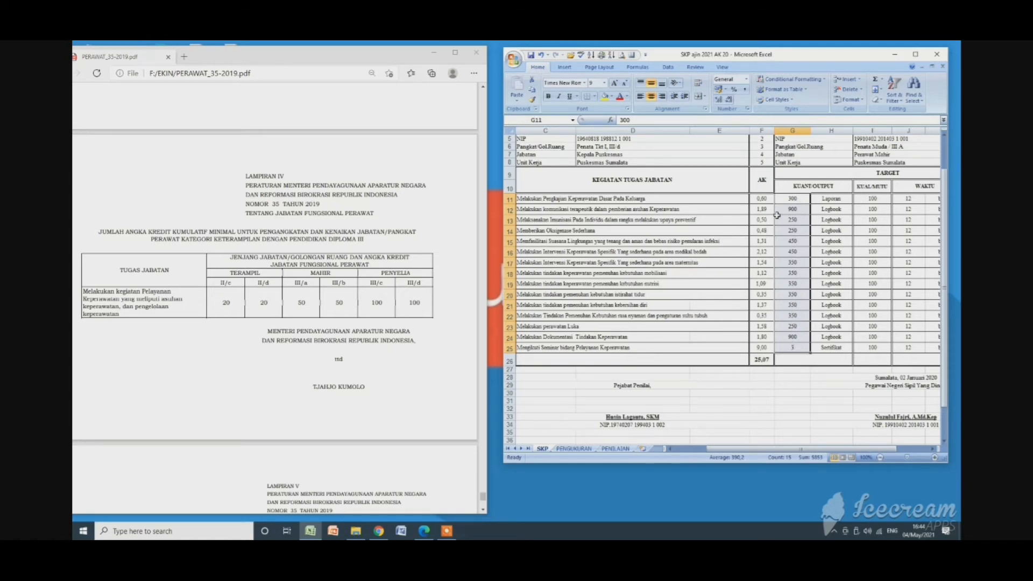
Match the first four activities in the SKP sheet with their target quantities, going through cells G11 to G14.
left_click(793, 197)
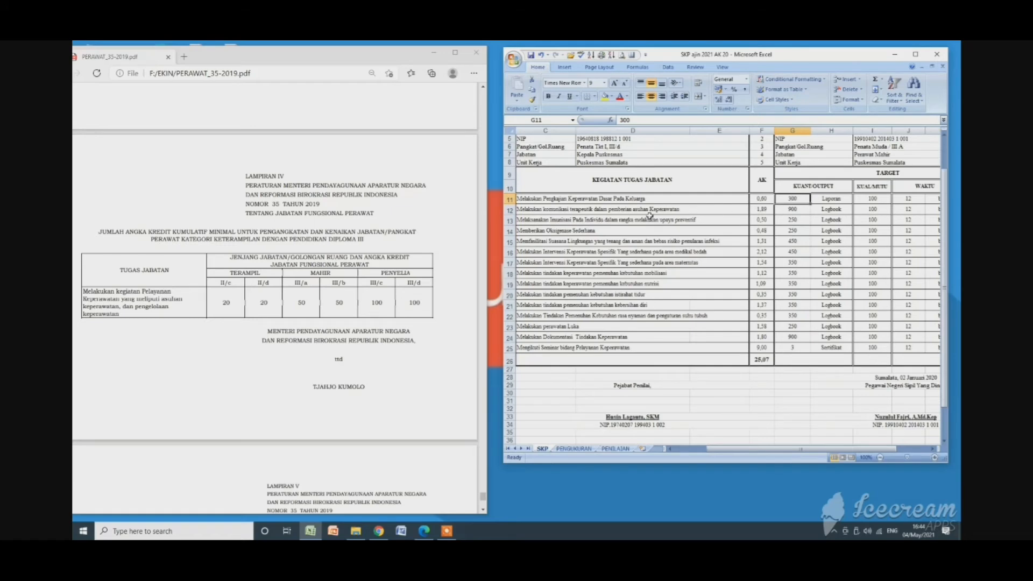
left_click(604, 213)
left_click(791, 211)
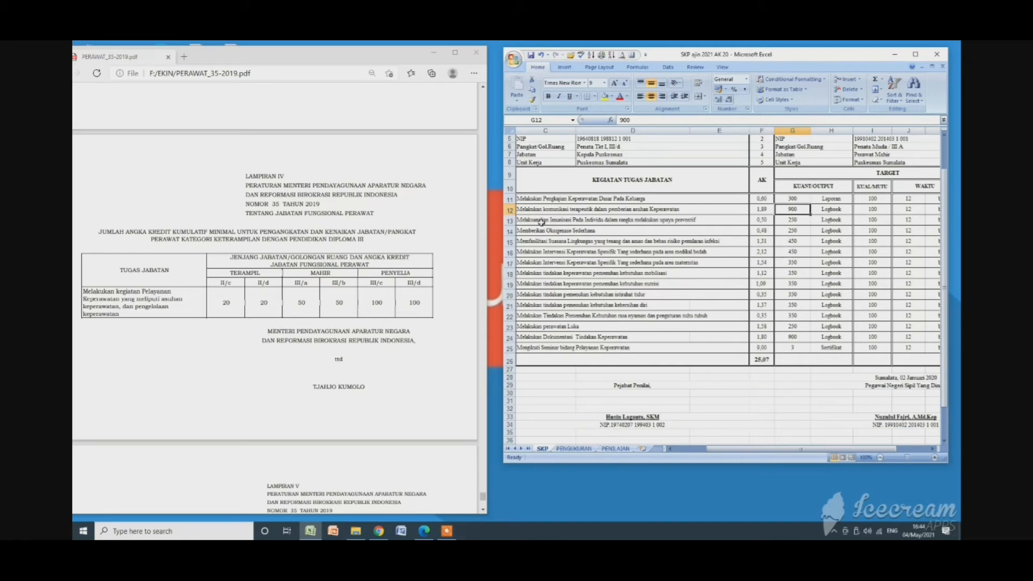
left_click(789, 220)
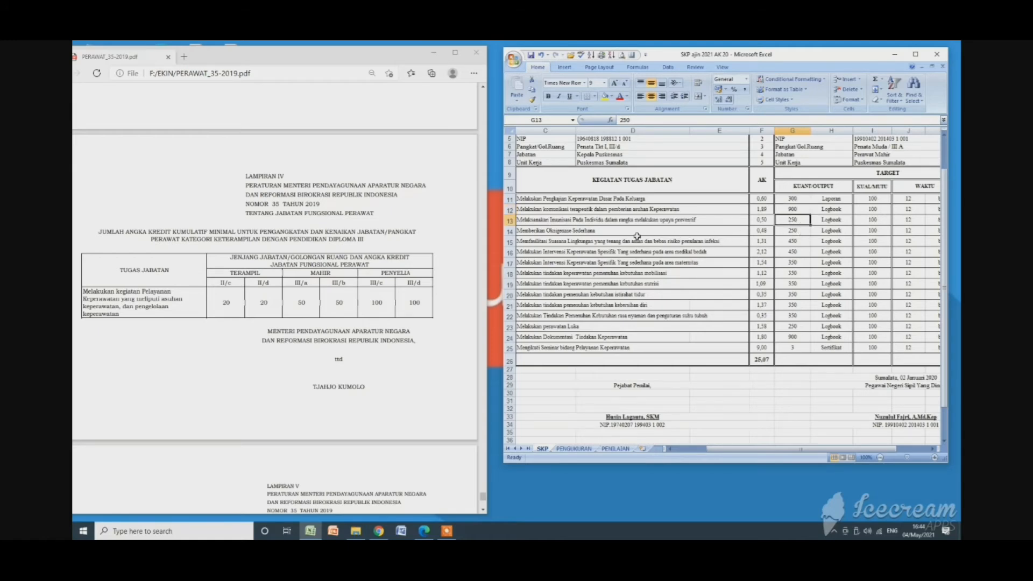
left_click(559, 233)
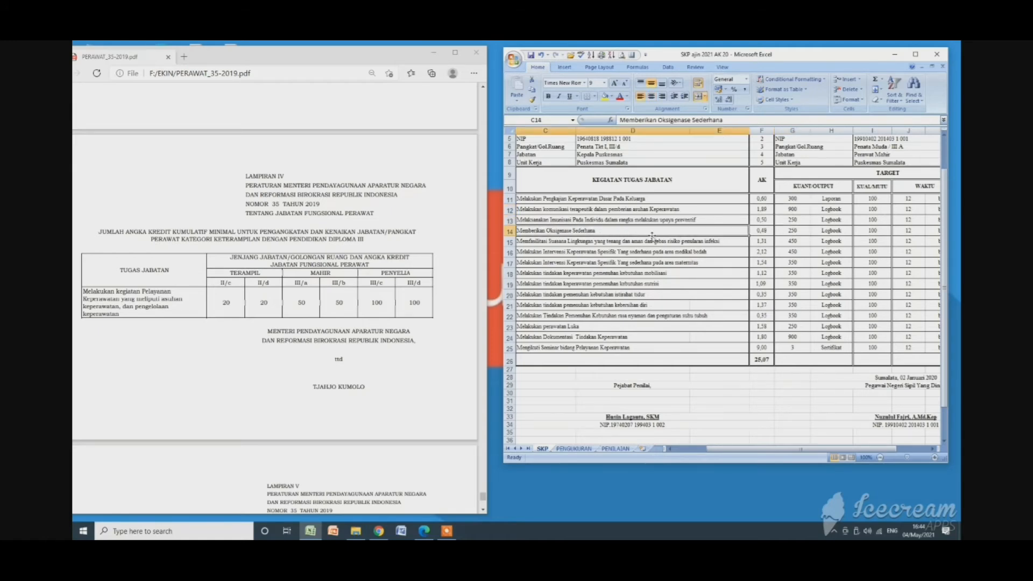
left_click(795, 230)
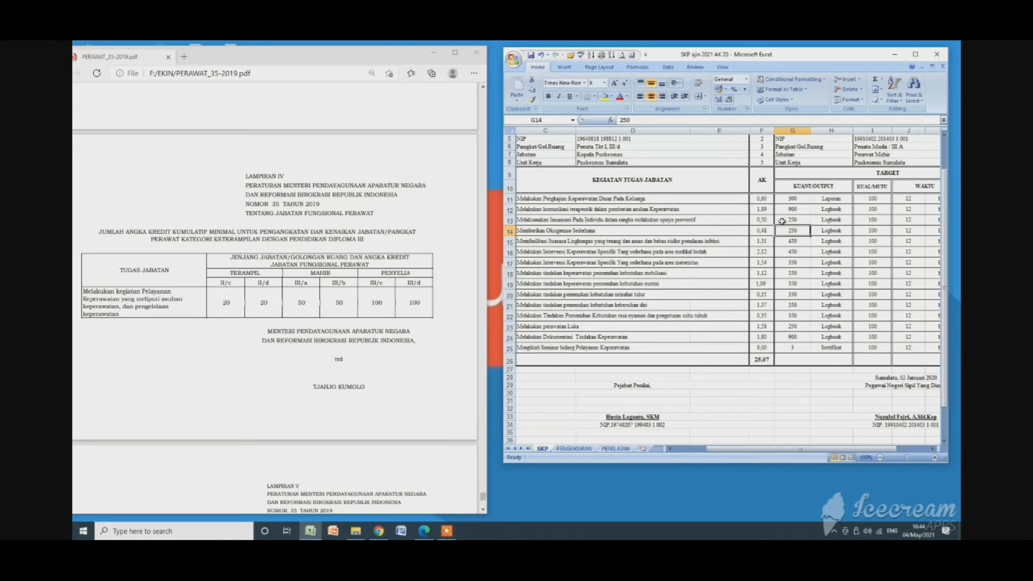
left_click_drag(592, 232, 789, 232)
left_click(794, 233)
Select all target quantities in G11:G25, and check the wound care activity in row 23 against its target in G23.
left_click_drag(792, 201, 791, 348)
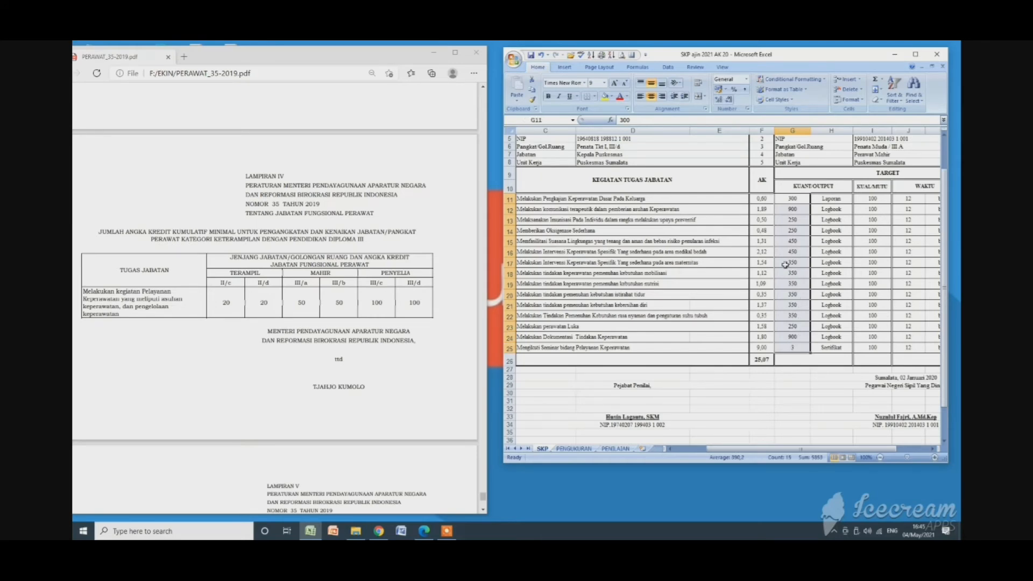
left_click(547, 328)
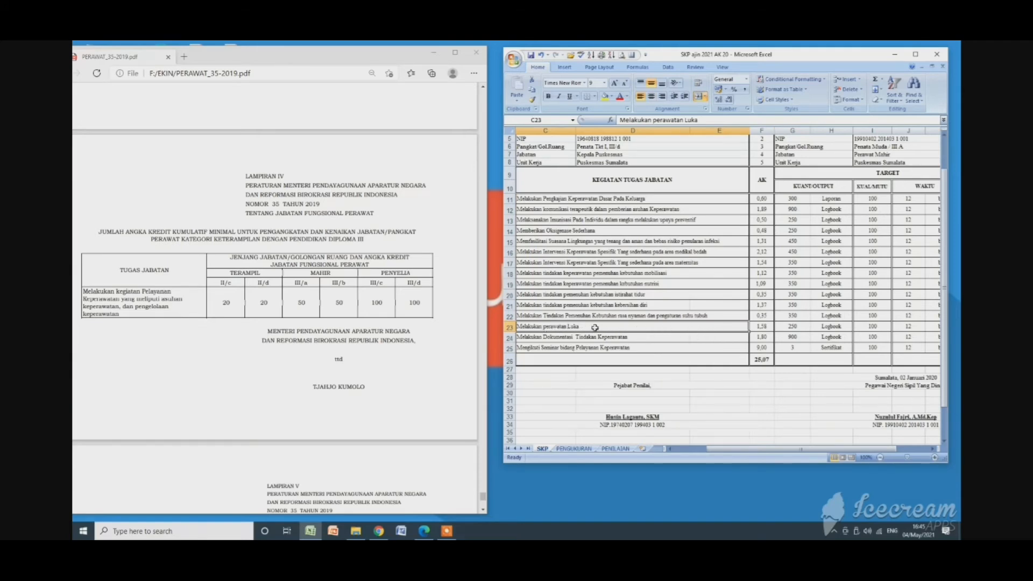
left_click(789, 328)
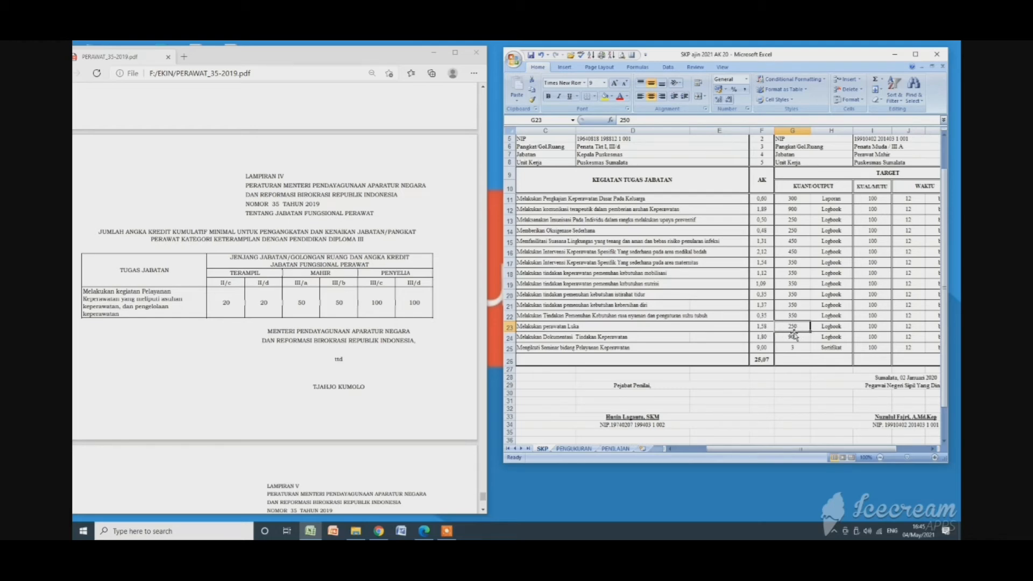
Examine the AK formula in F11 with the cells it multiplies, quantity G11 and credit point O11, leaving the formula unchanged.
left_click_drag(817, 448, 848, 456)
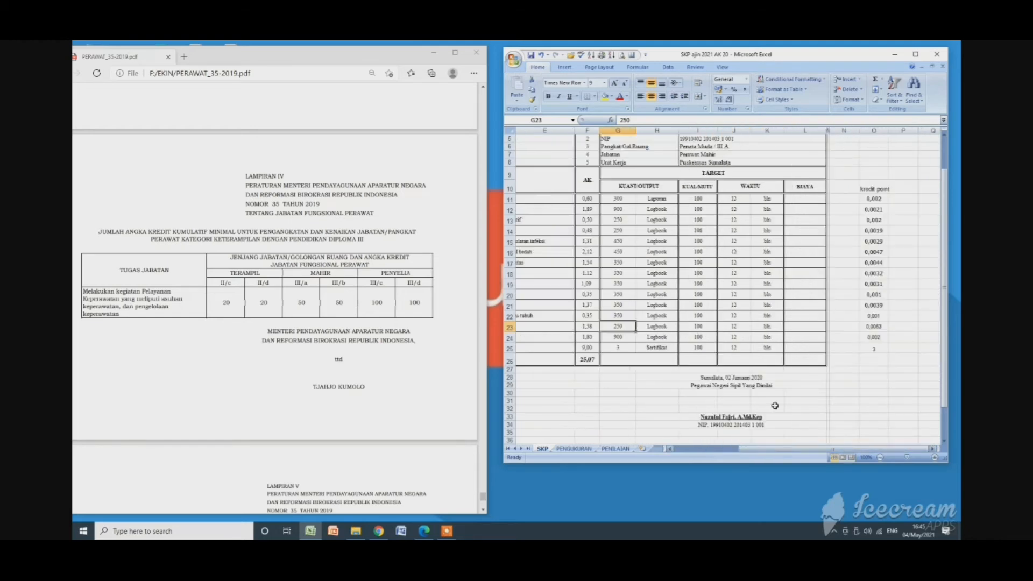
left_click(585, 200)
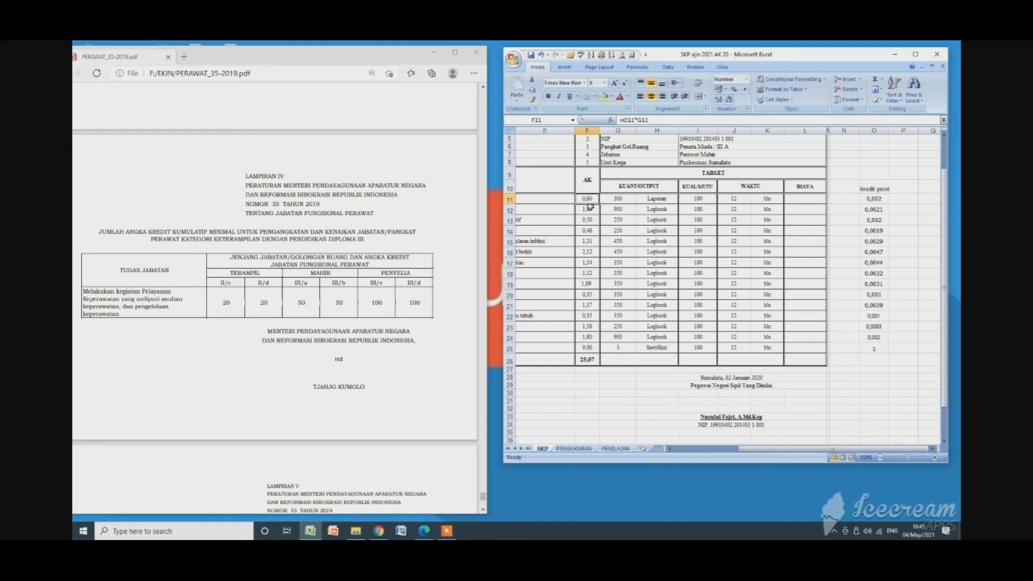
left_click(617, 199)
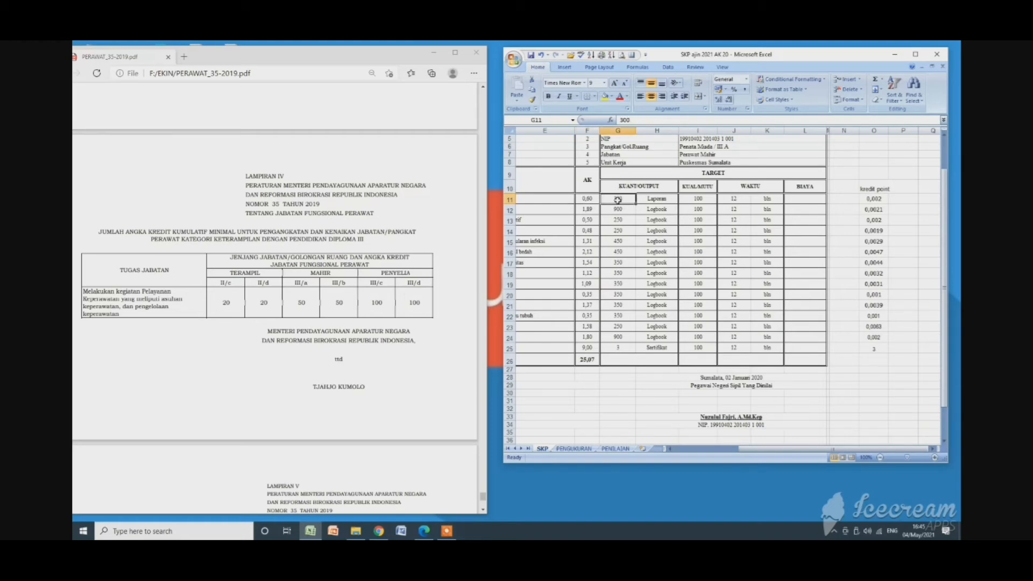
left_click(882, 198)
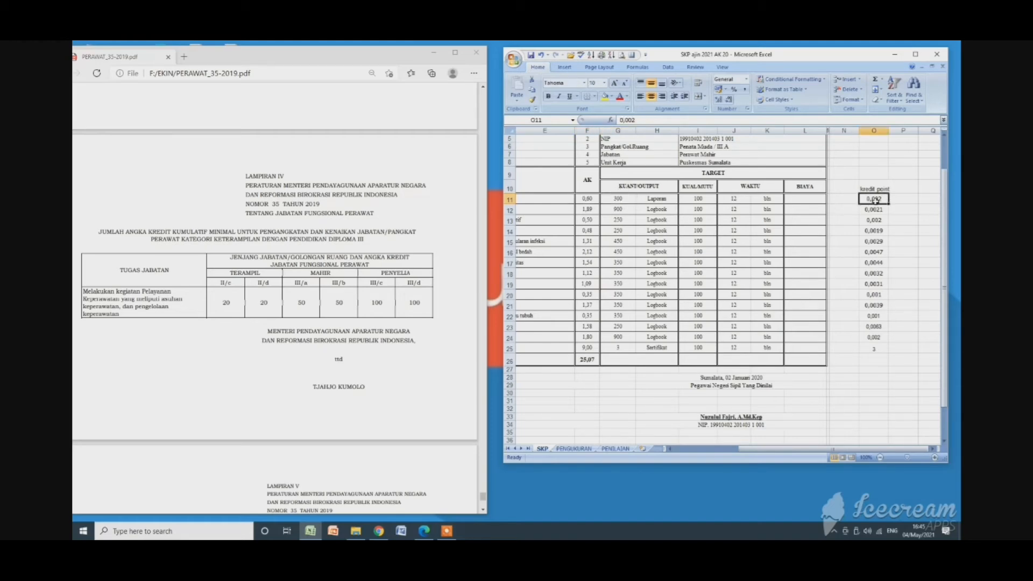
left_click(585, 200)
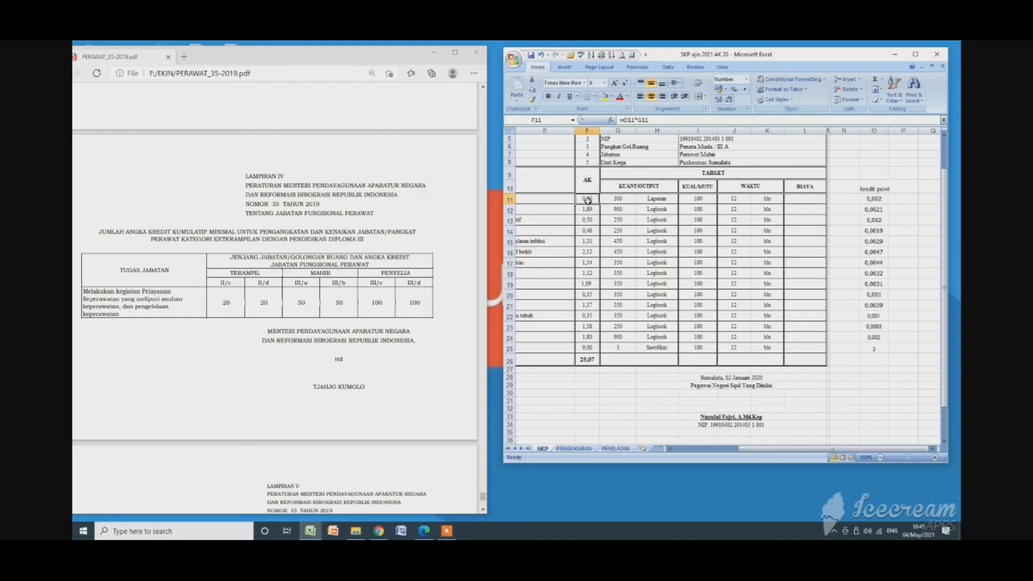
double_click(588, 199)
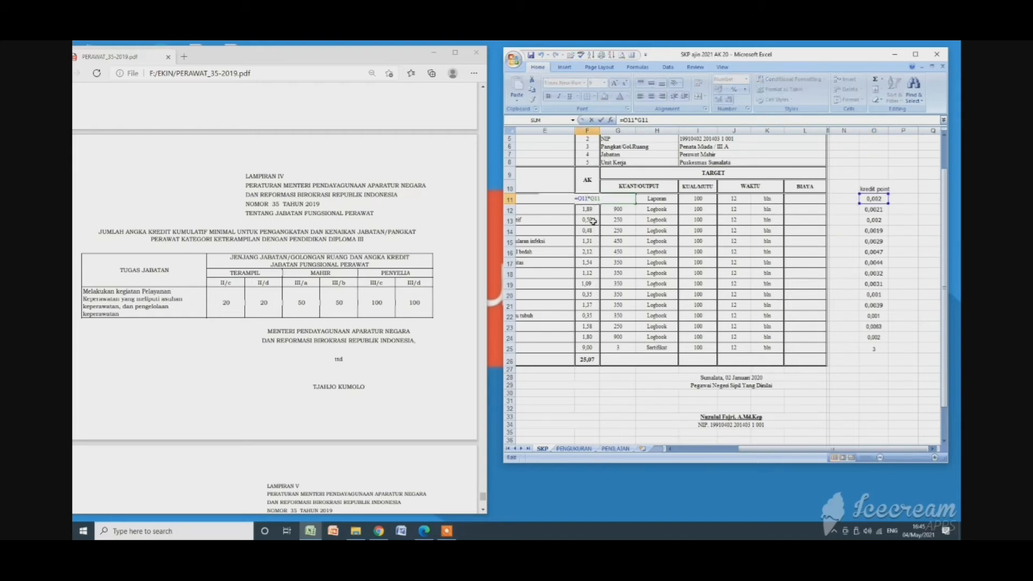
key("Escape")
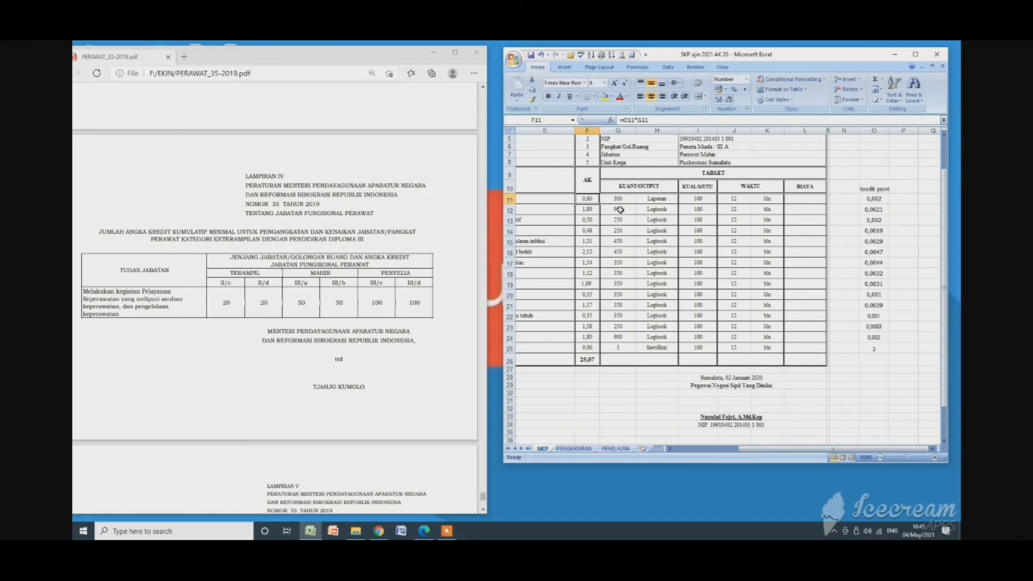
Look over the activities beside their credit points, and examine the AK cell F12 and the AK total in F26.
left_click_drag(751, 449, 735, 449)
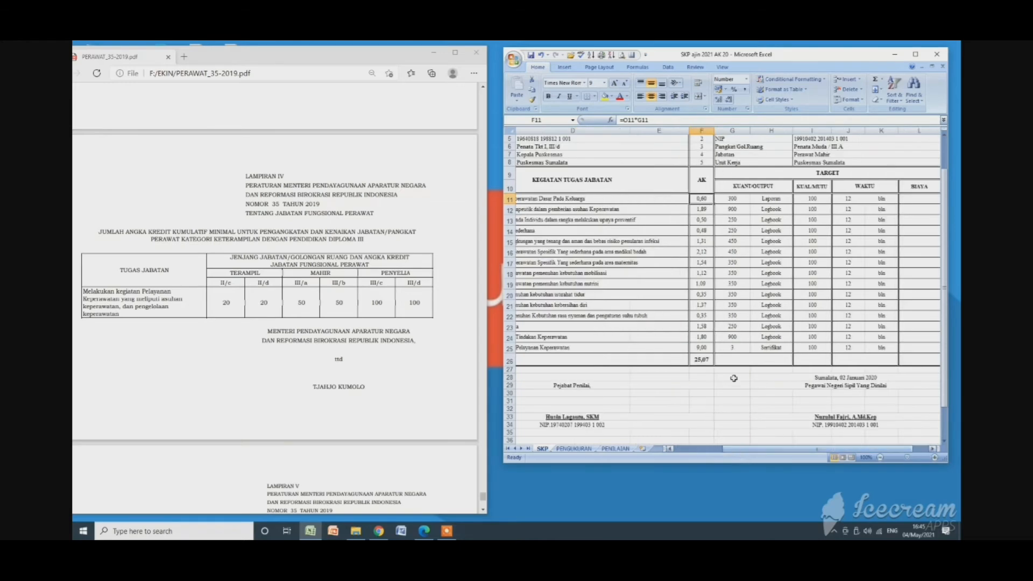
left_click(931, 449)
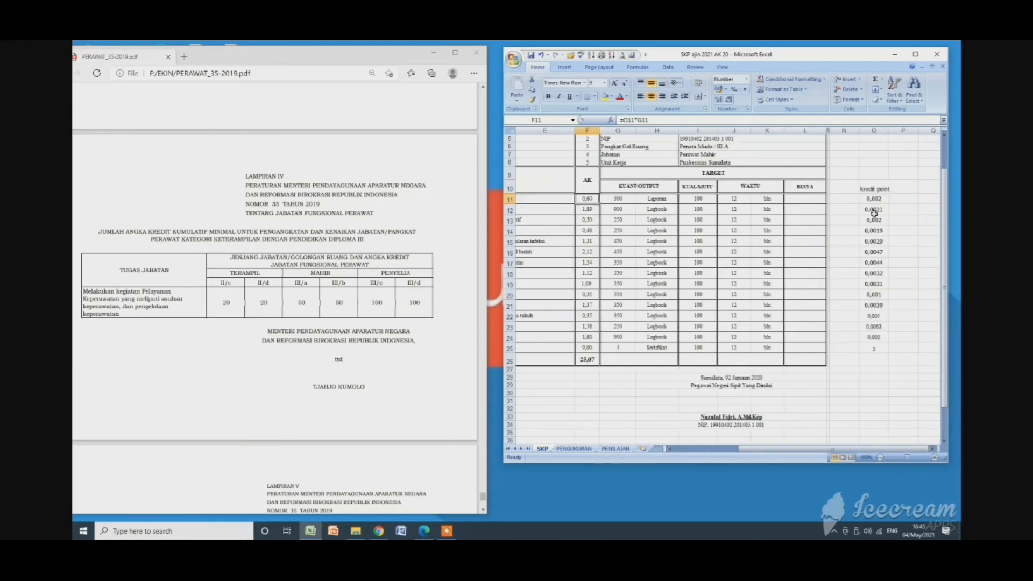
left_click(592, 209)
left_click(586, 360)
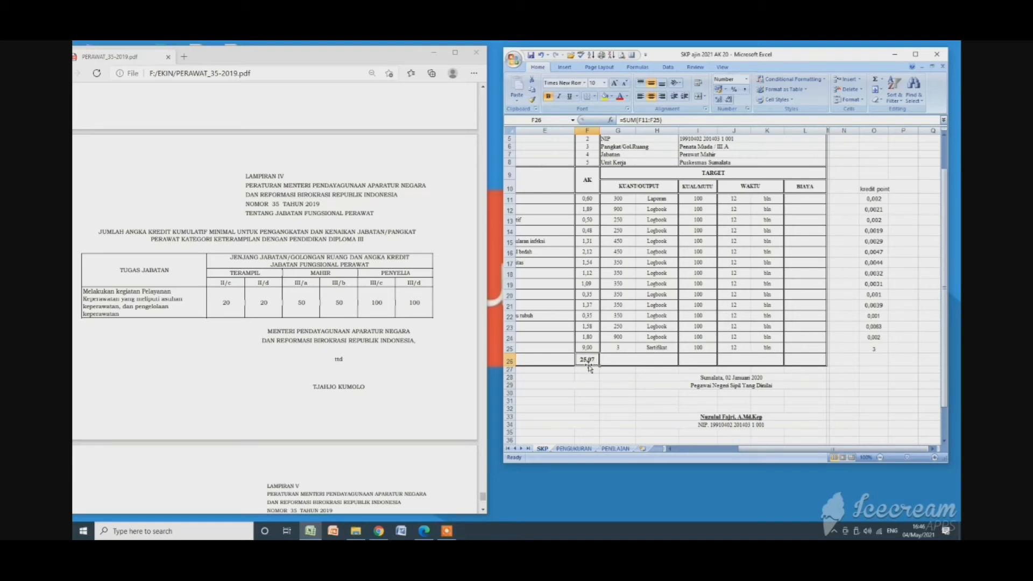
left_click(624, 387)
Select the fifteen "KUAL/MUTU" values in I11:I25, followed by the "WAKTU" values and units in columns J and K.
left_click_drag(700, 199, 706, 345)
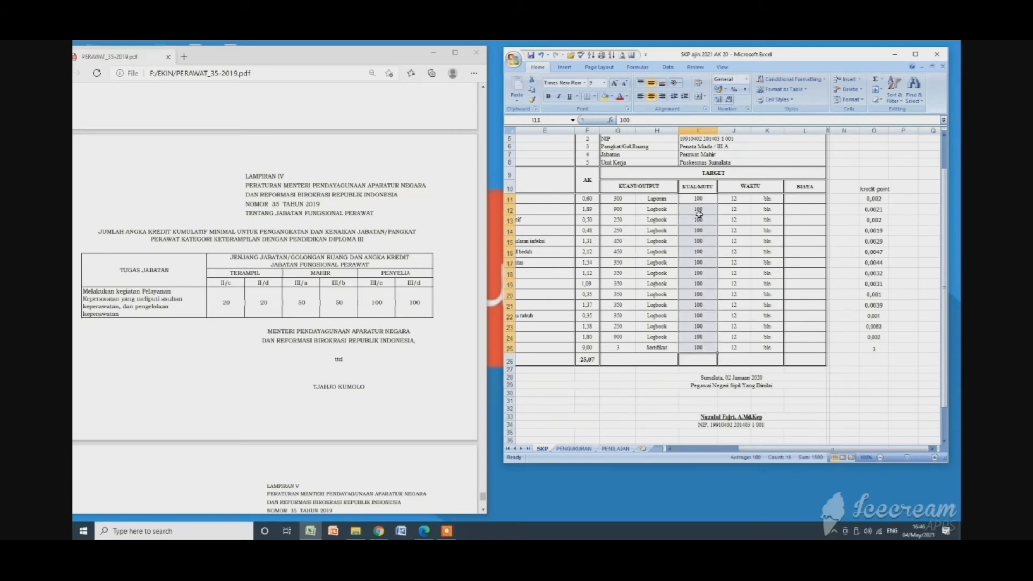
left_click_drag(739, 198, 726, 348)
left_click_drag(769, 199, 764, 349)
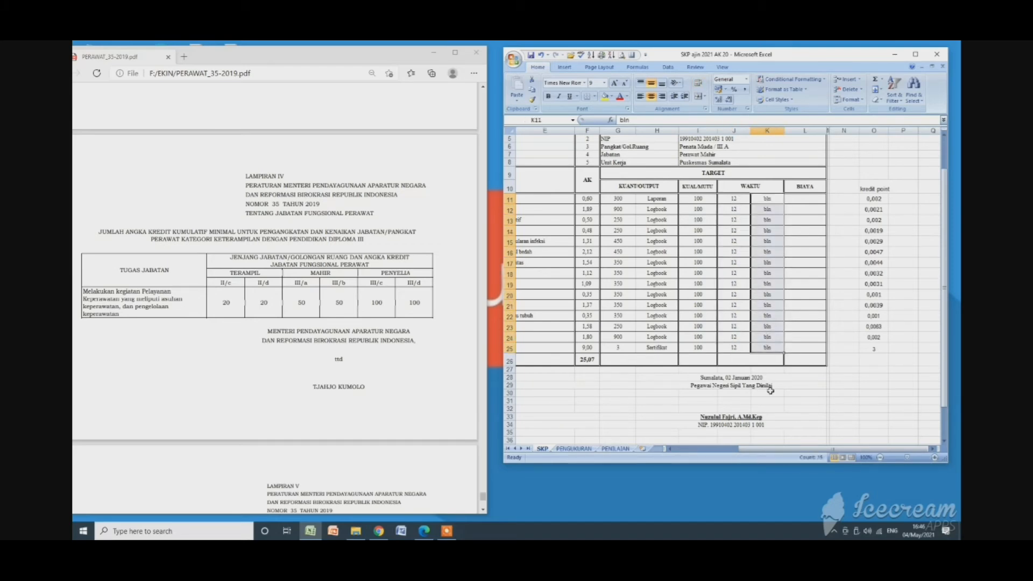
Open the PENGUKURAN sheet, look over its target and realisation columns, and check the realised time in O9.
left_click_drag(775, 449, 743, 453)
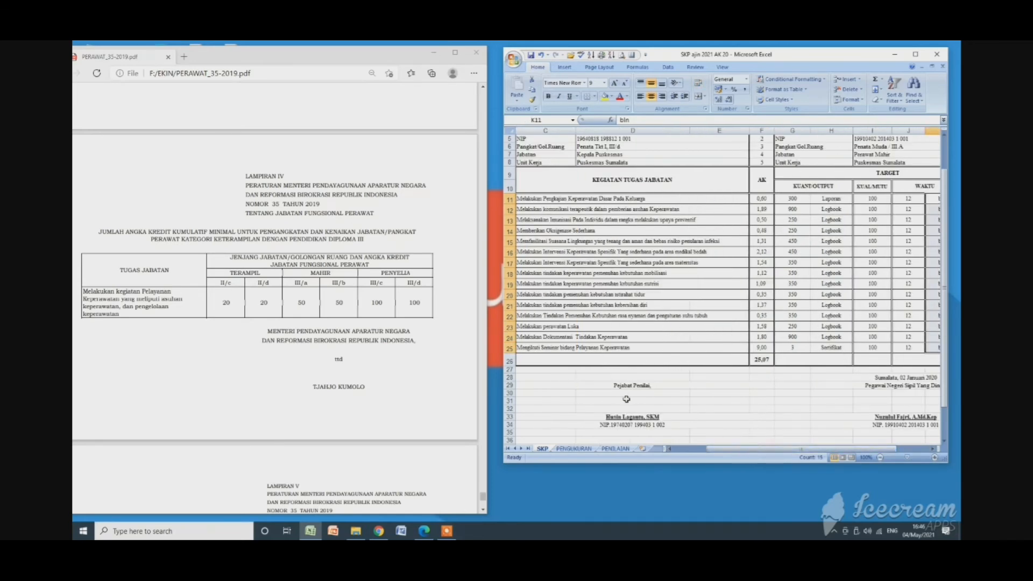
left_click(575, 448)
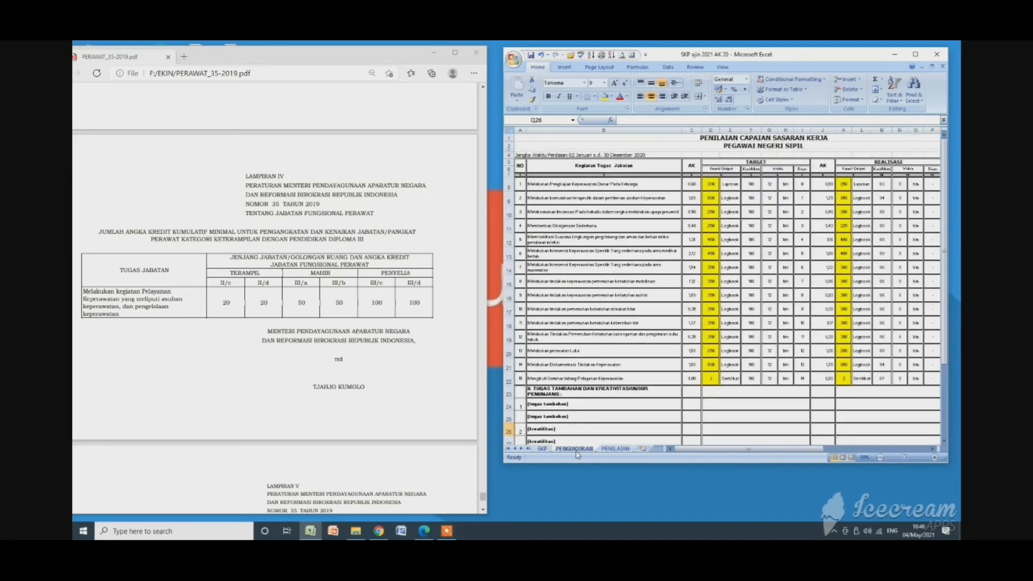
left_click_drag(773, 450, 707, 452)
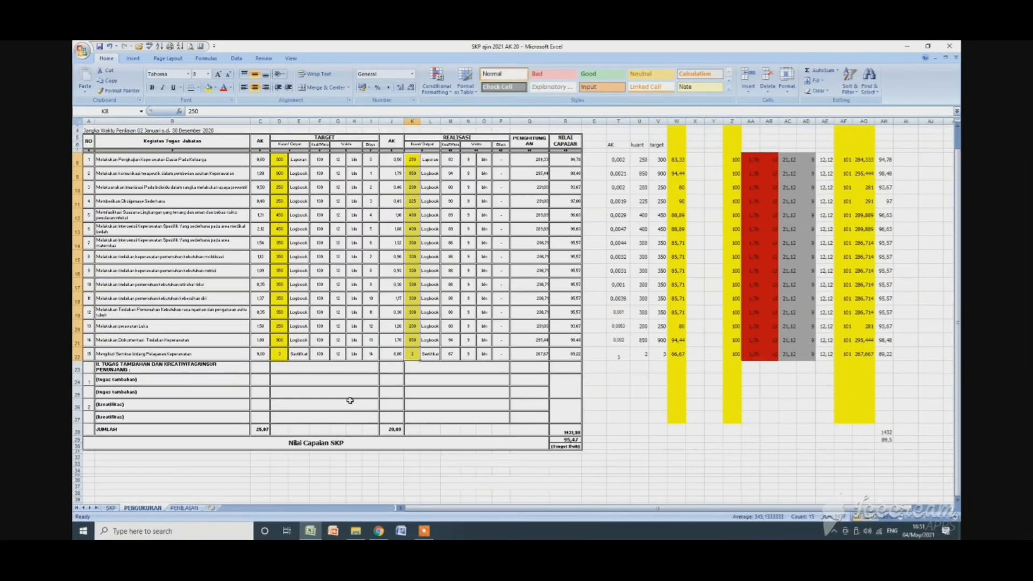
scroll(350, 401, "up", 1)
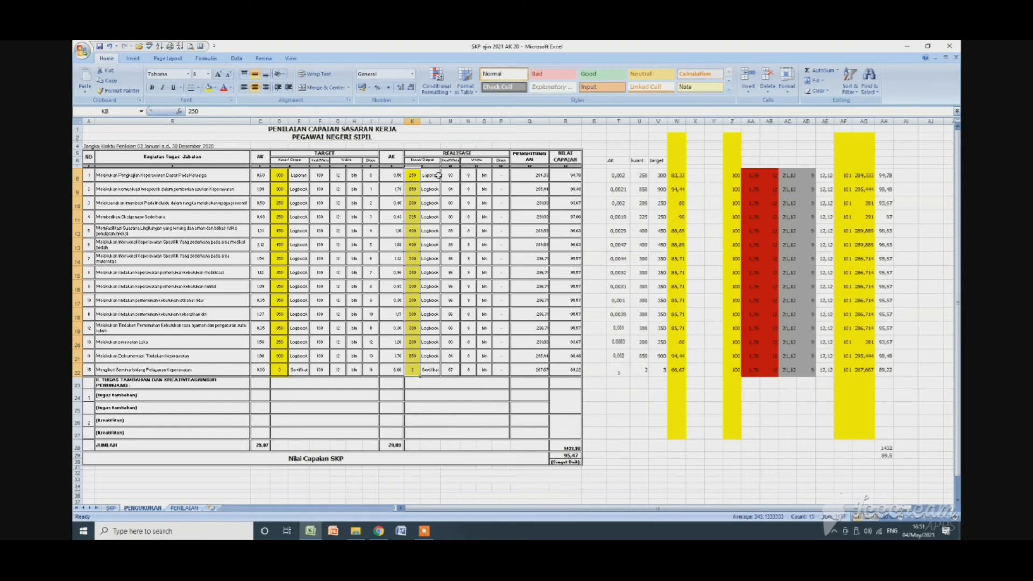
left_click(480, 190)
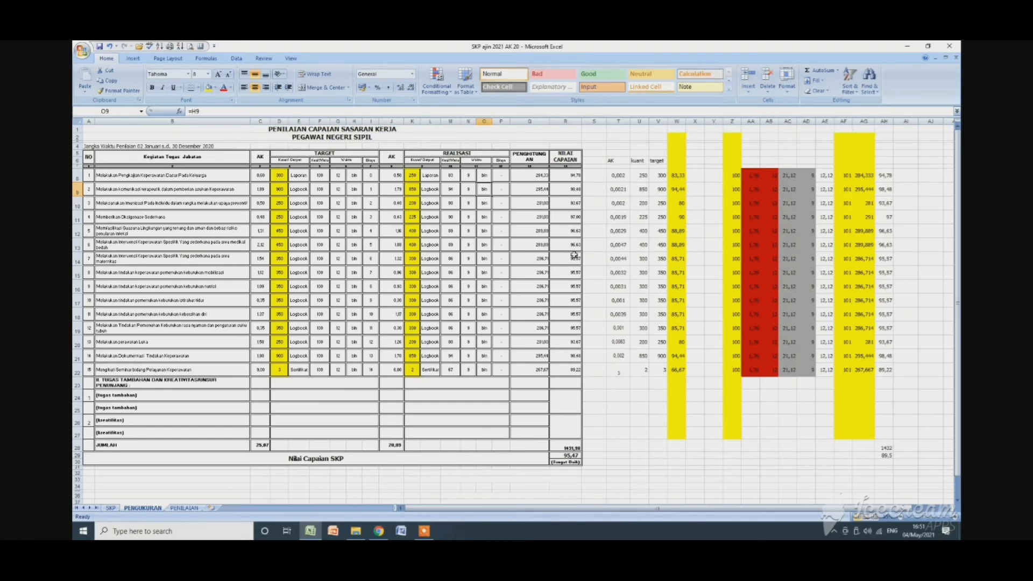
Select the activities' achievement scores in the "NILAI CAPAIAN" column of the PENGUKURAN sheet, starting from R8, and clear the selection.
left_click_drag(570, 176, 577, 383)
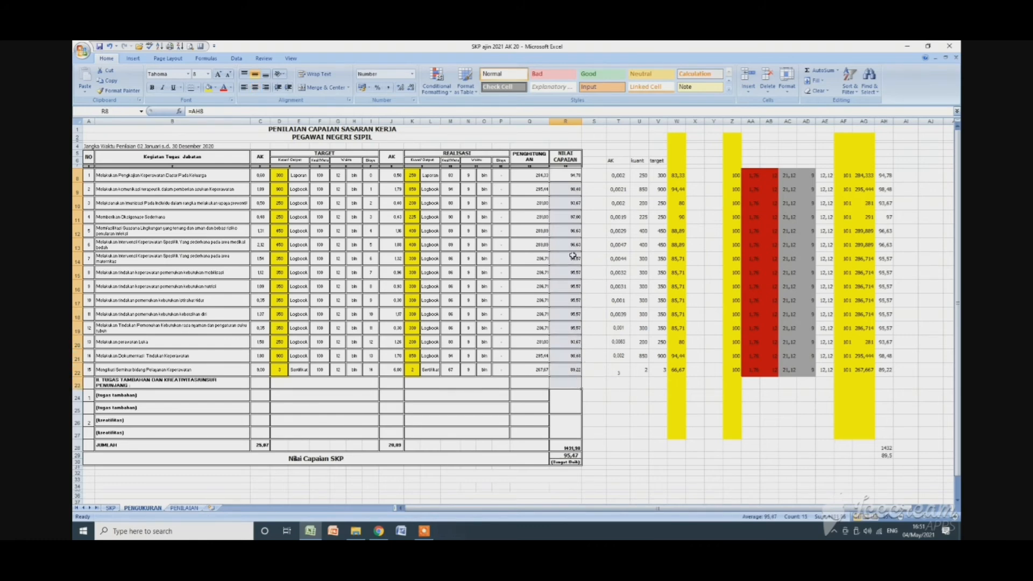
left_click(574, 244)
left_click_drag(575, 172, 575, 380)
left_click(455, 436)
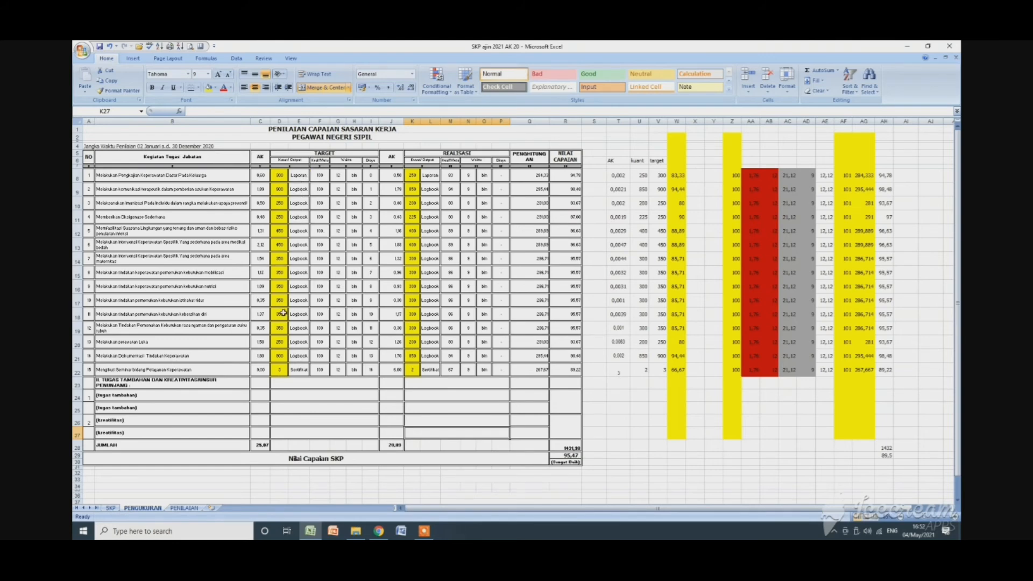
Check the target AK total in C28 against the SKP sheet's quantities in G11:G25 and AK values in F11:F25.
left_click(261, 445)
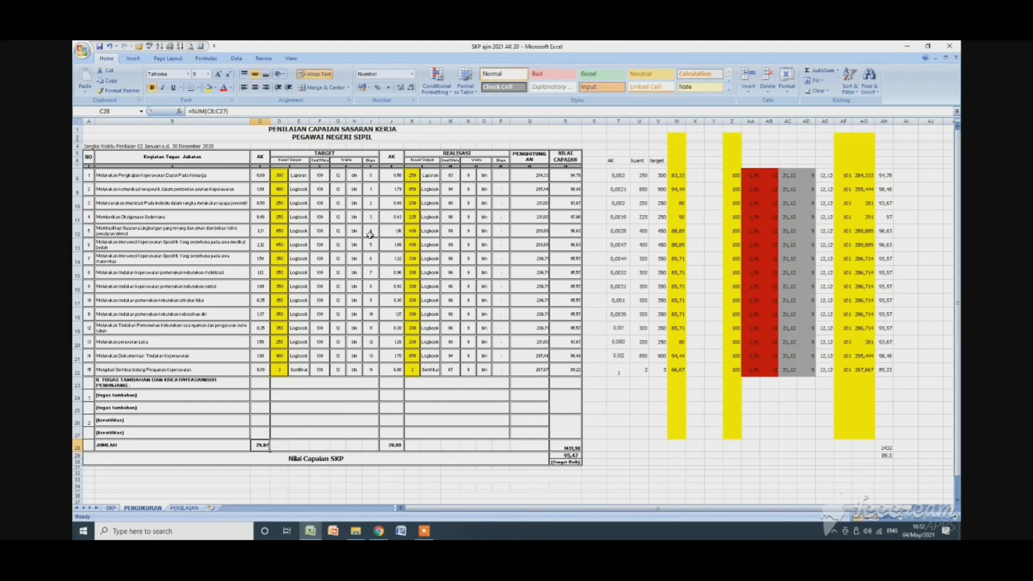
left_click(110, 509)
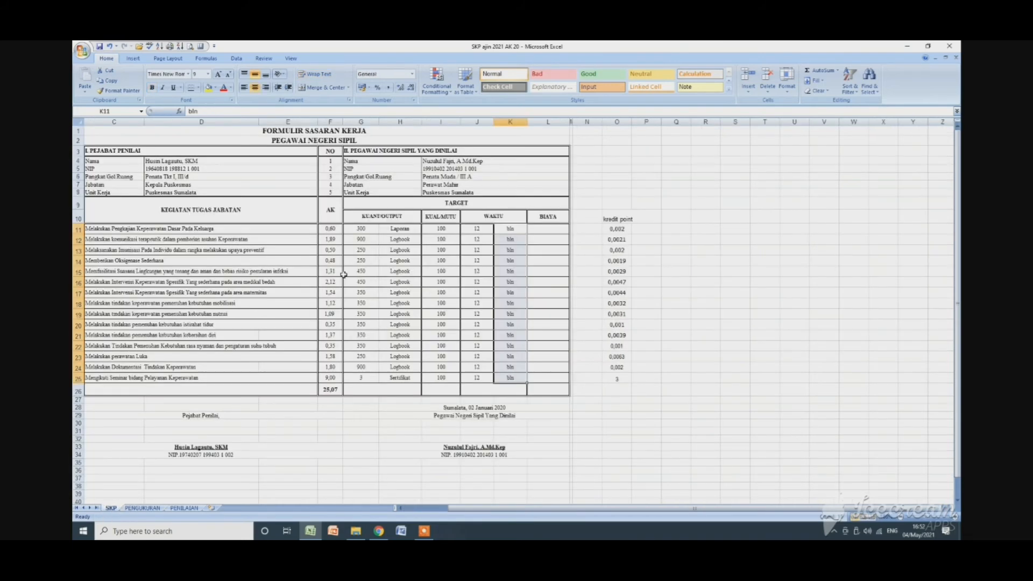
left_click_drag(358, 227, 360, 382)
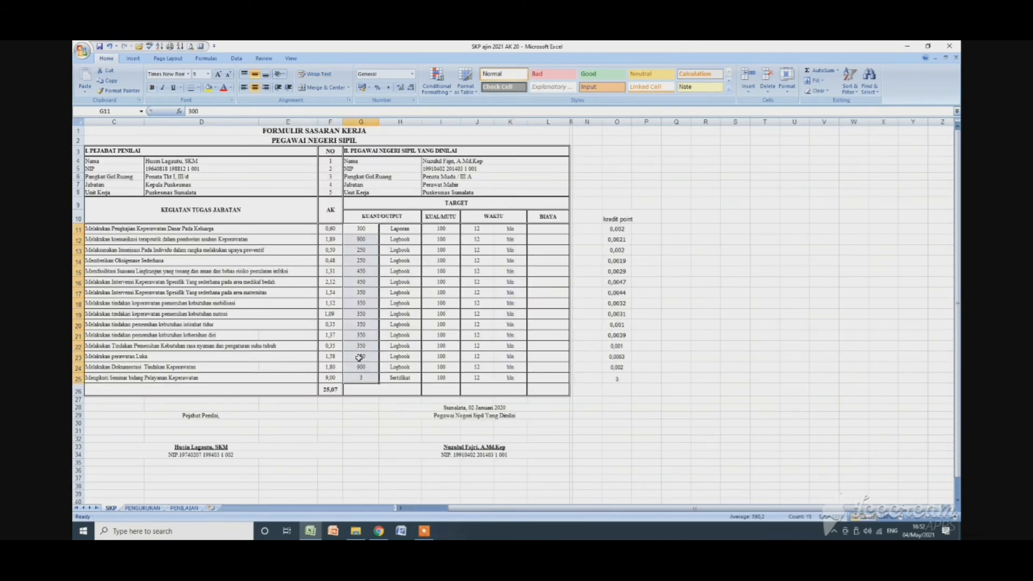
left_click_drag(330, 229, 331, 378)
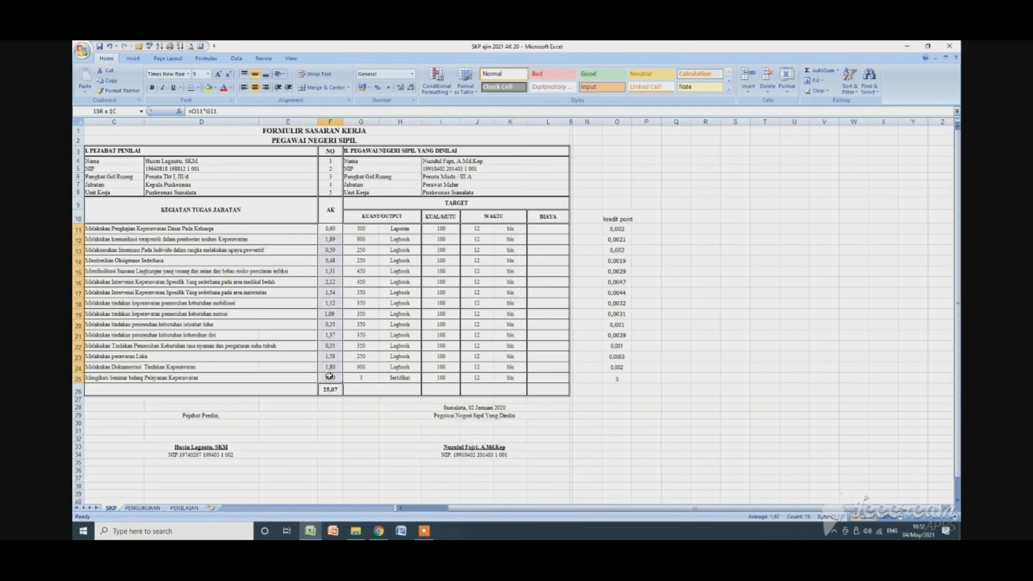
Return to the PENGUKURAN sheet and examine the formulas linking the first activity's AK, name and target quantity to the SKP sheet.
left_click(142, 508)
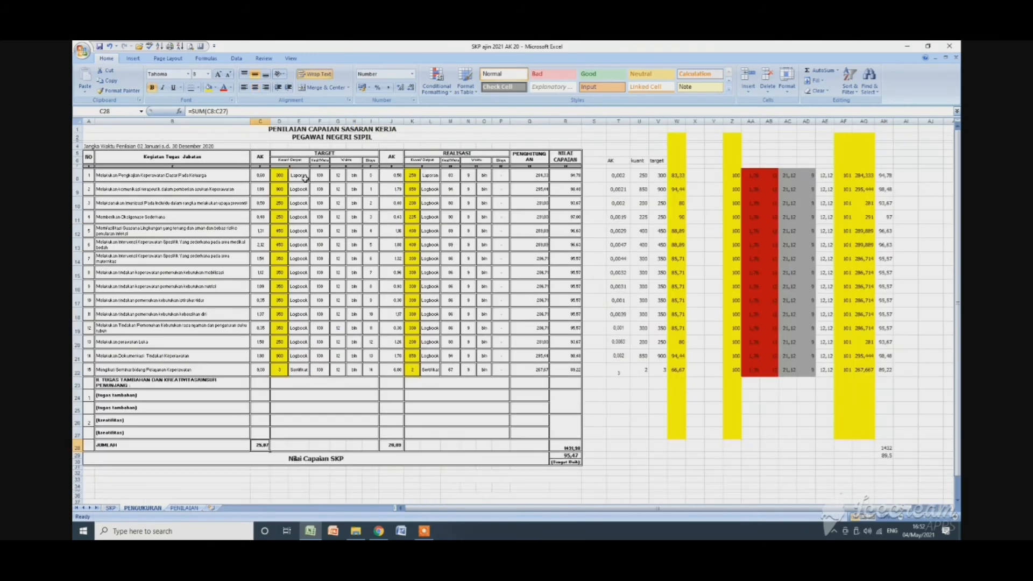
left_click(270, 178)
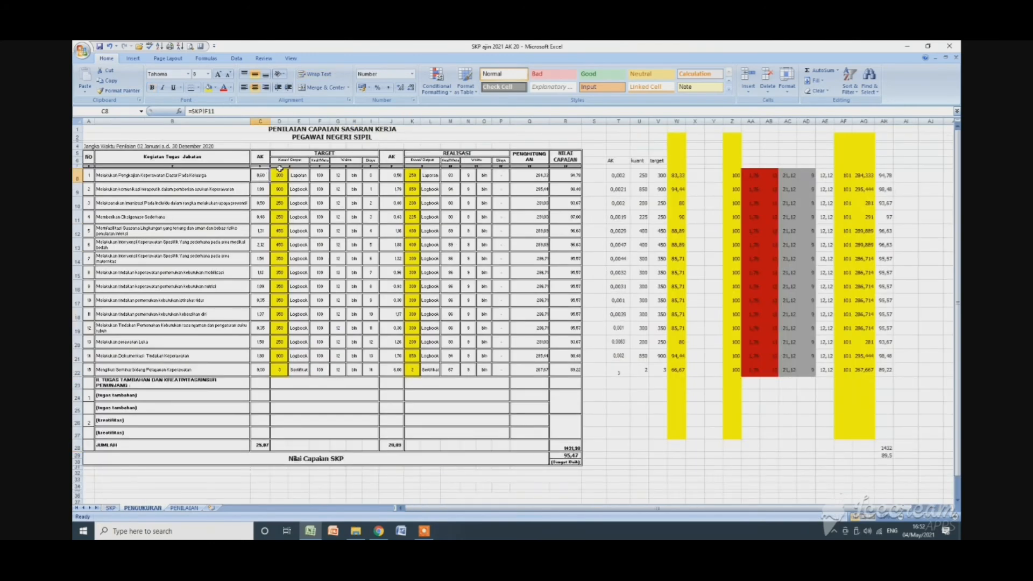
left_click(447, 152)
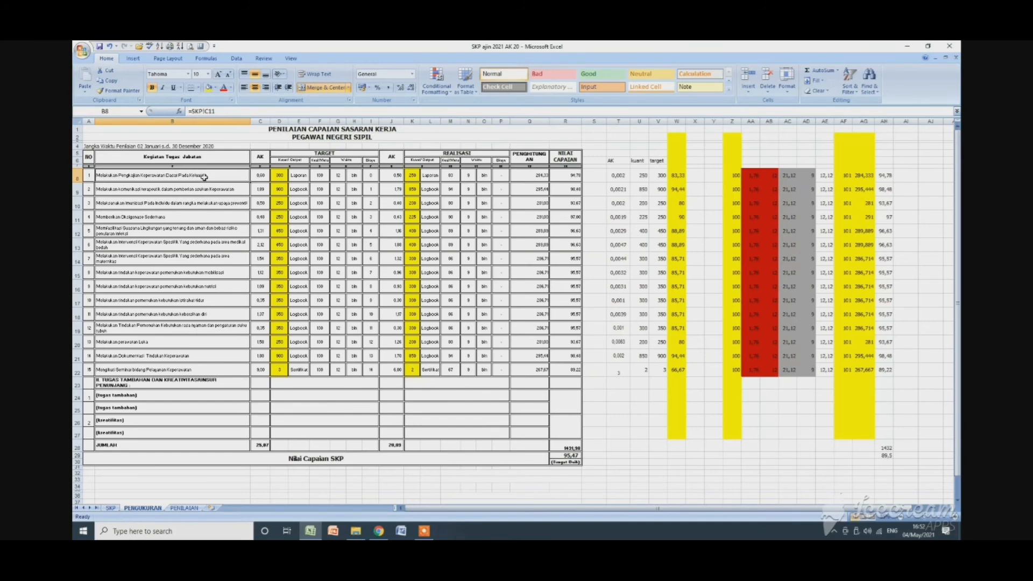
left_click(279, 175)
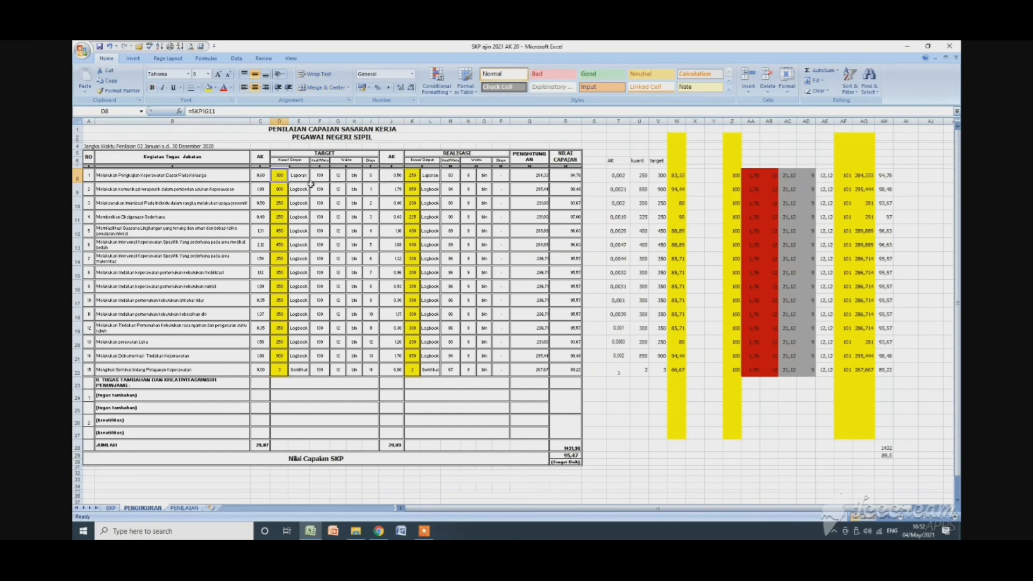
Check the realised quantities of the first three activities in K8:K10 and examine the realised AK total formula in J28.
left_click(420, 178)
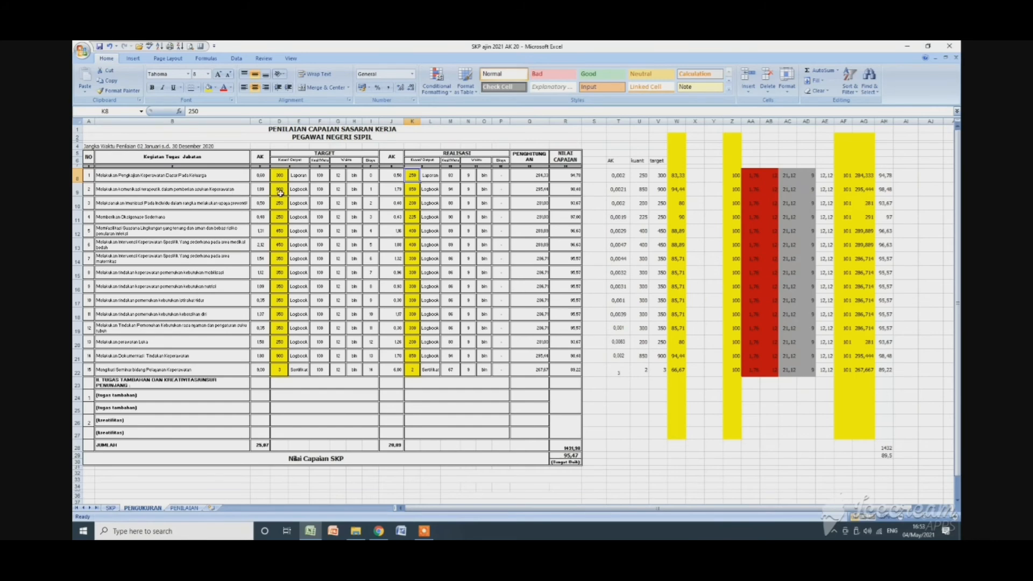
left_click(413, 191)
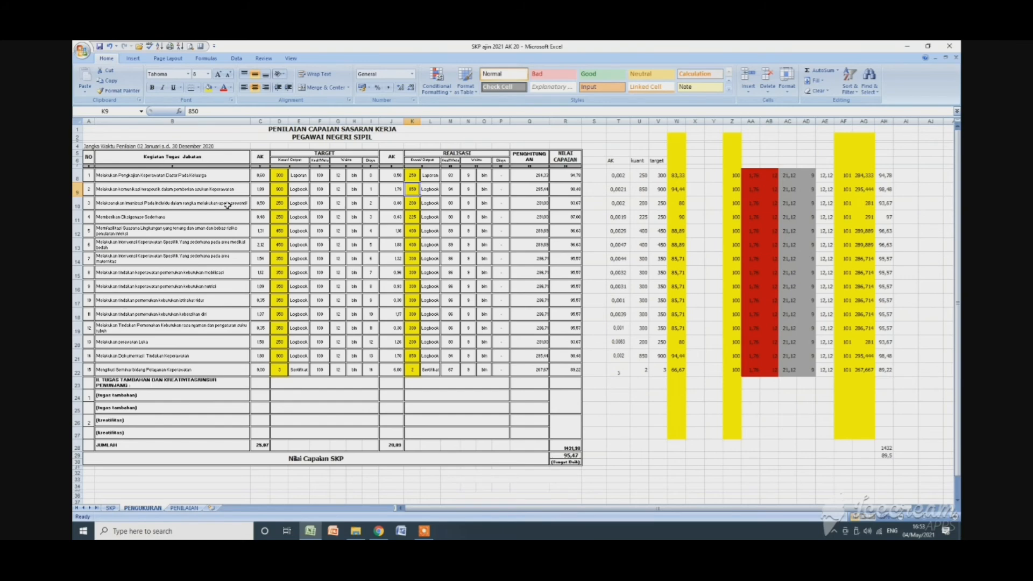
left_click(414, 204)
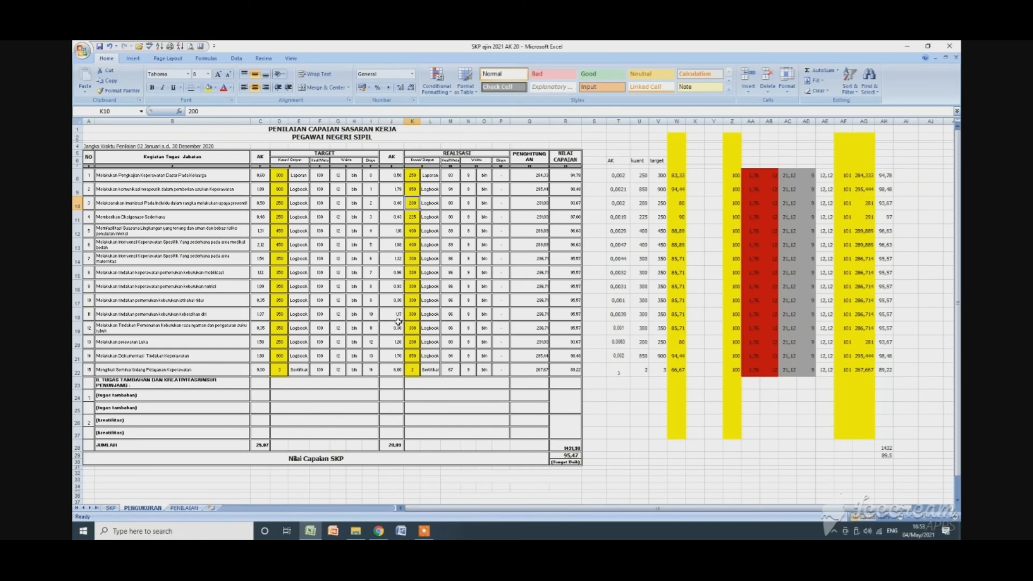
left_click(395, 445)
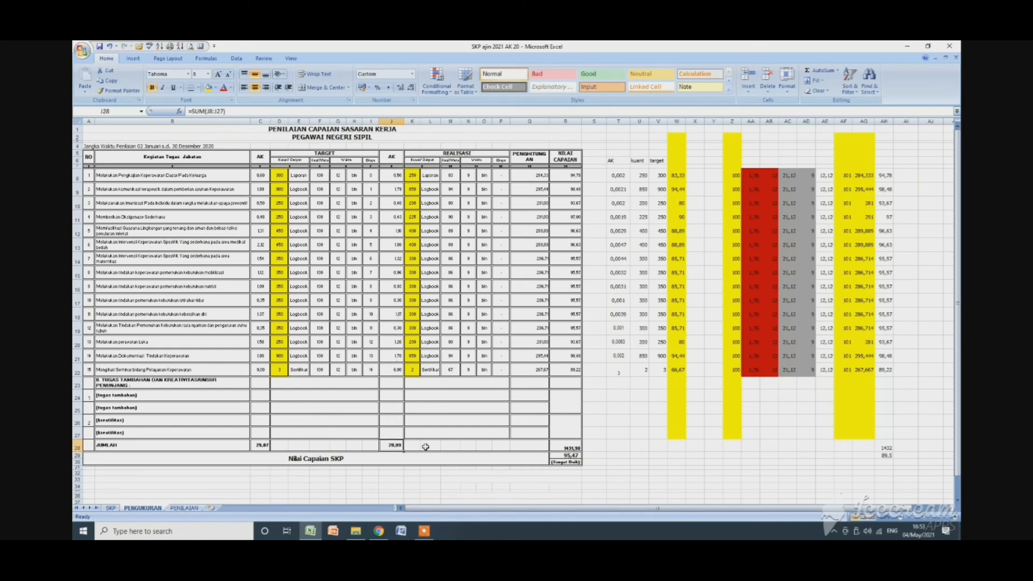
double_click(394, 446)
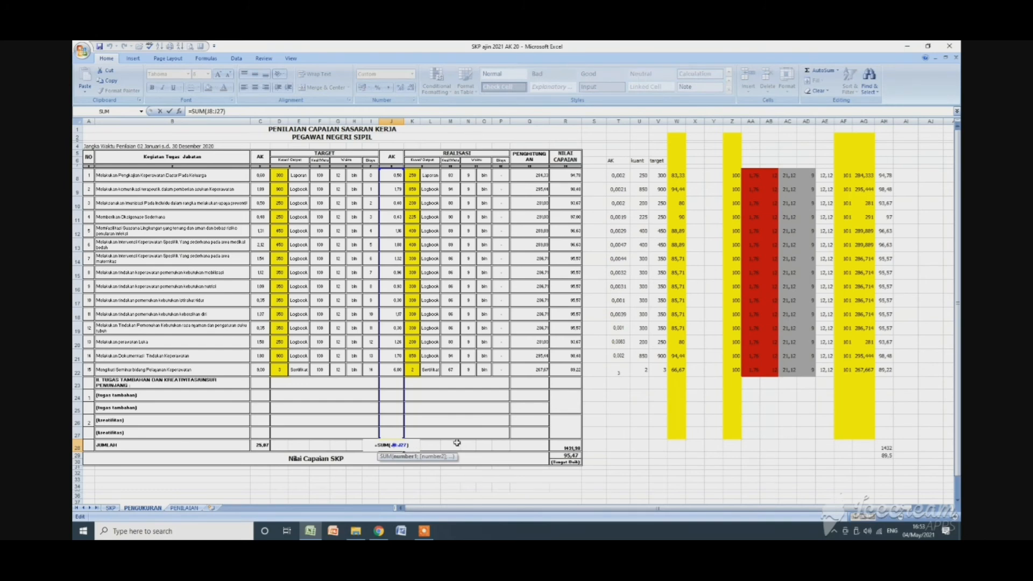
key("Escape")
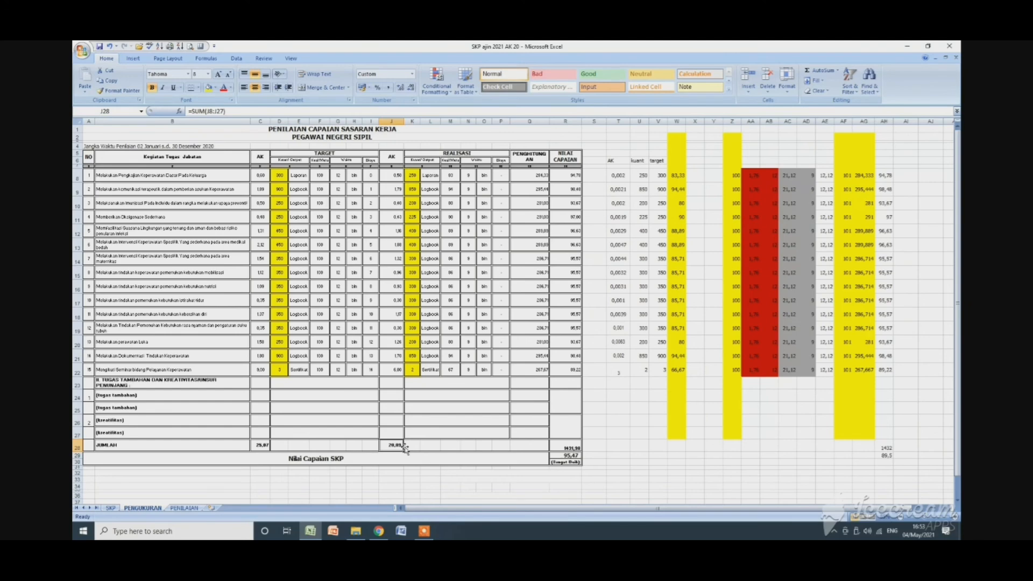
Select the realised time values and their units in N8:O22, and then only the time values in N8:N22.
left_click(452, 203)
left_click_drag(469, 176, 470, 371)
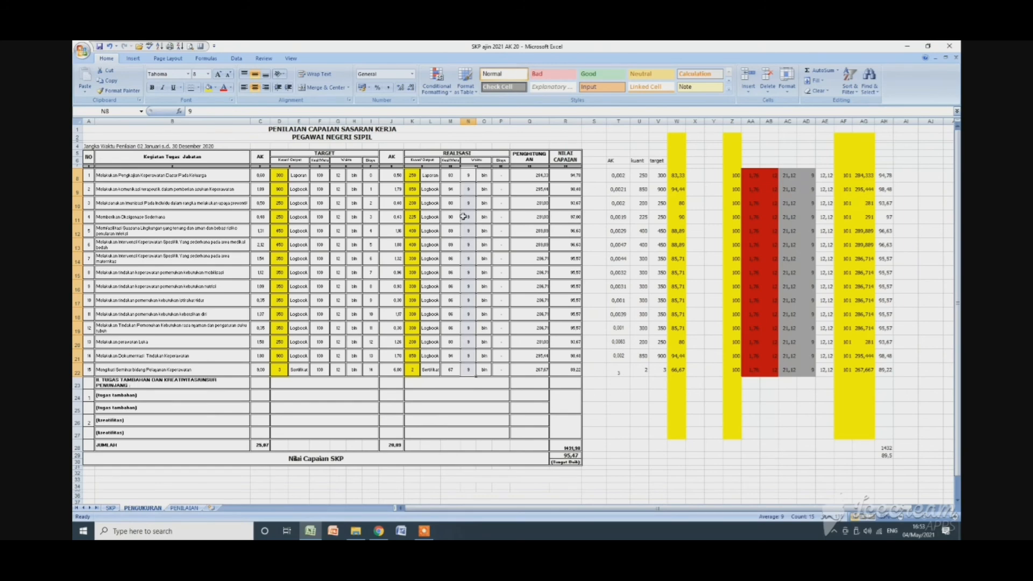
left_click_drag(468, 176, 485, 373)
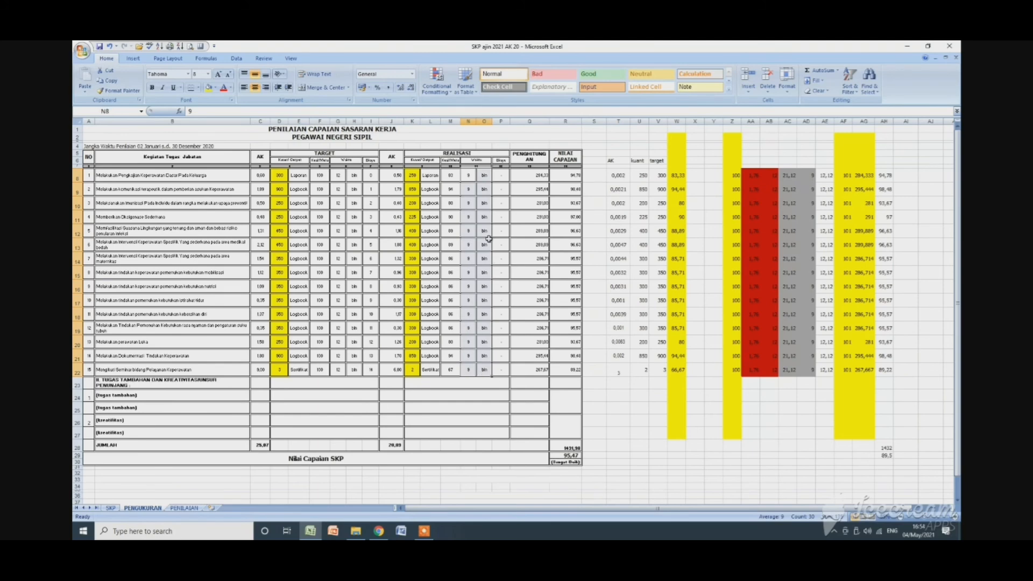
left_click_drag(468, 176, 466, 371)
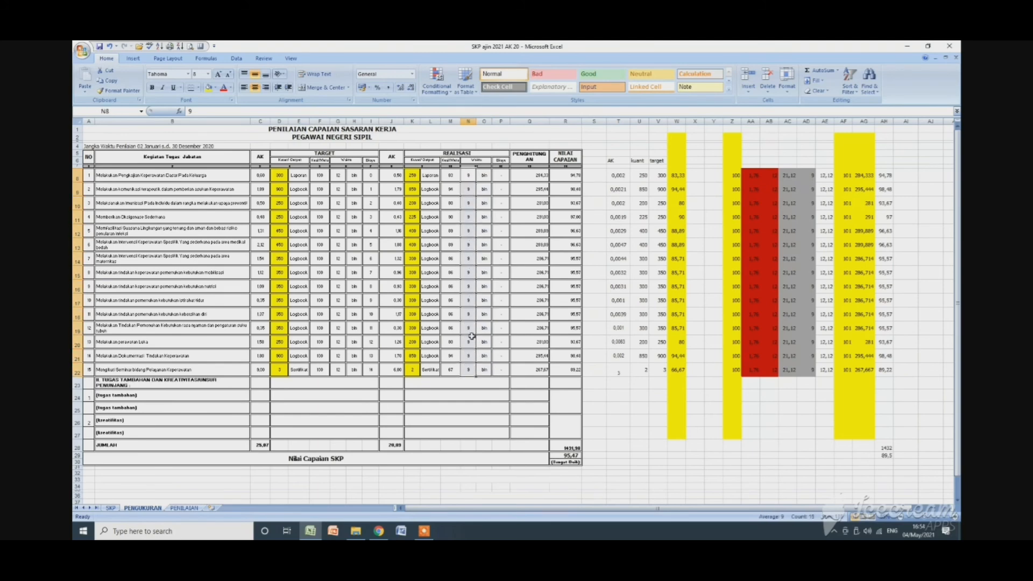
left_click(469, 217)
left_click_drag(470, 176, 467, 371)
Examine the first activity's realised quality formula in M8 and check the realised AK total in J28 again.
left_click(450, 176)
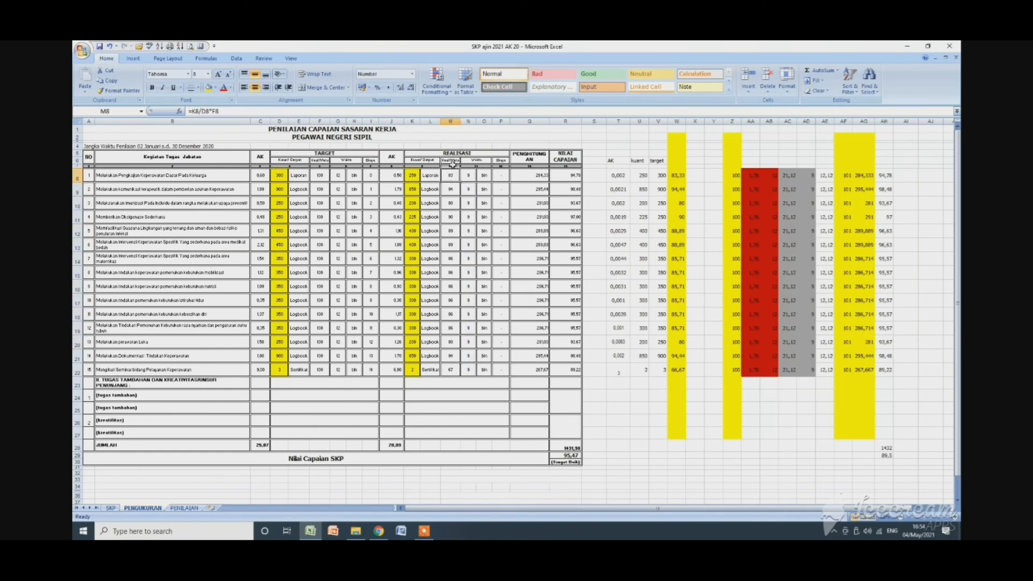
double_click(452, 176)
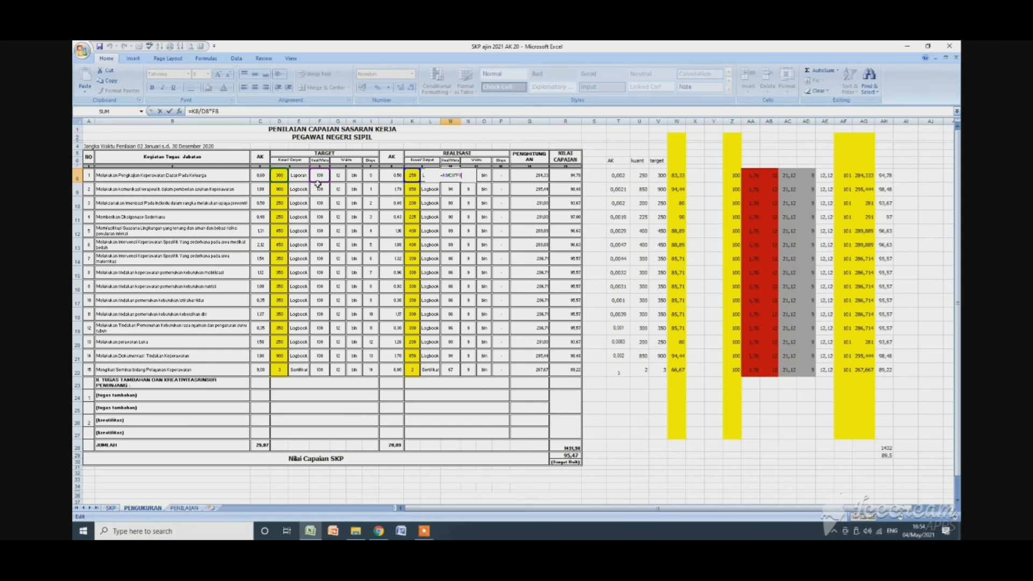
key("ctrl+Return")
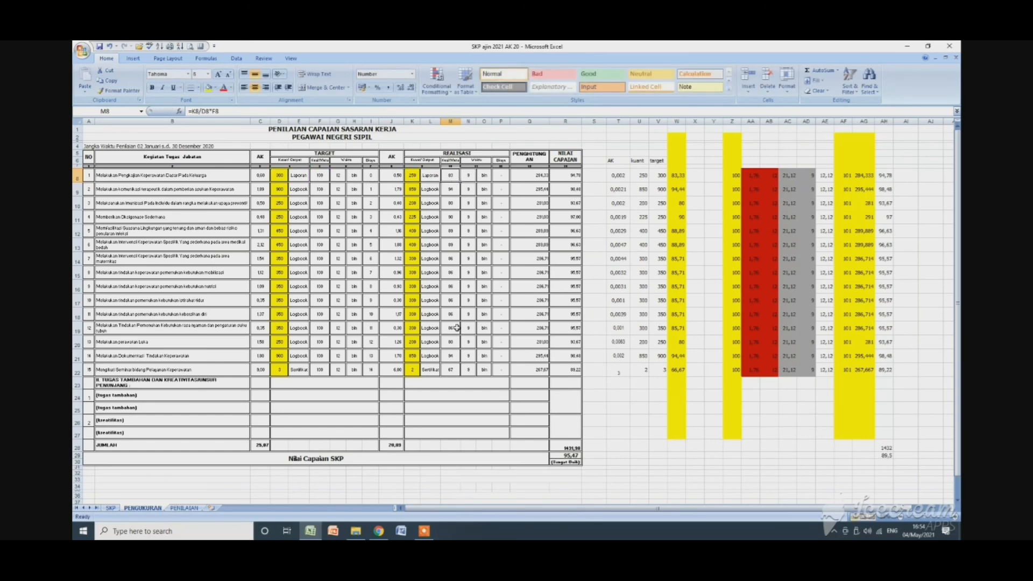
left_click(394, 445)
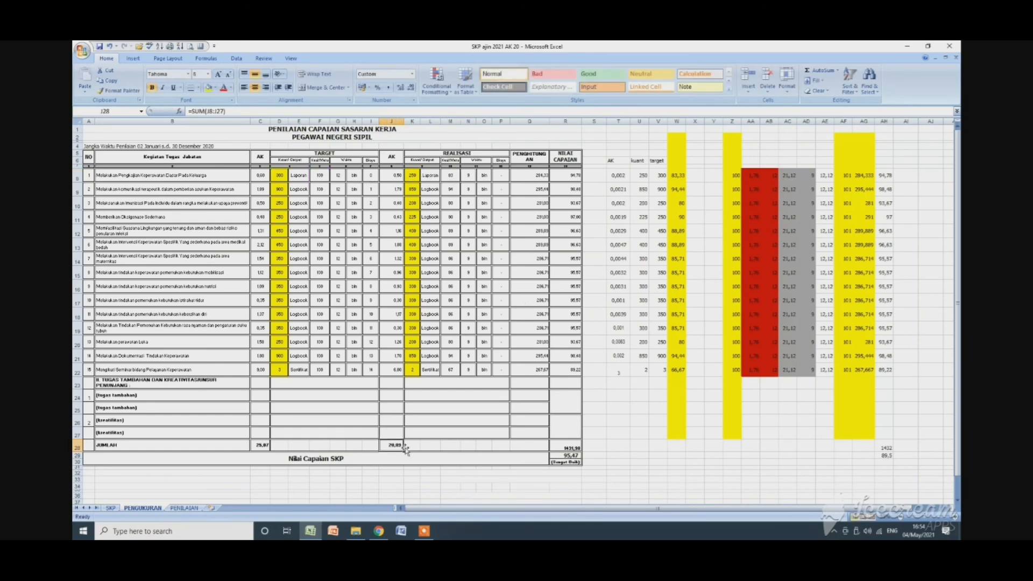
Check the calculation and achievement scores in Q8:R22, along with their total in R28 and the SKP achievement value in R29.
left_click_drag(538, 176, 572, 367)
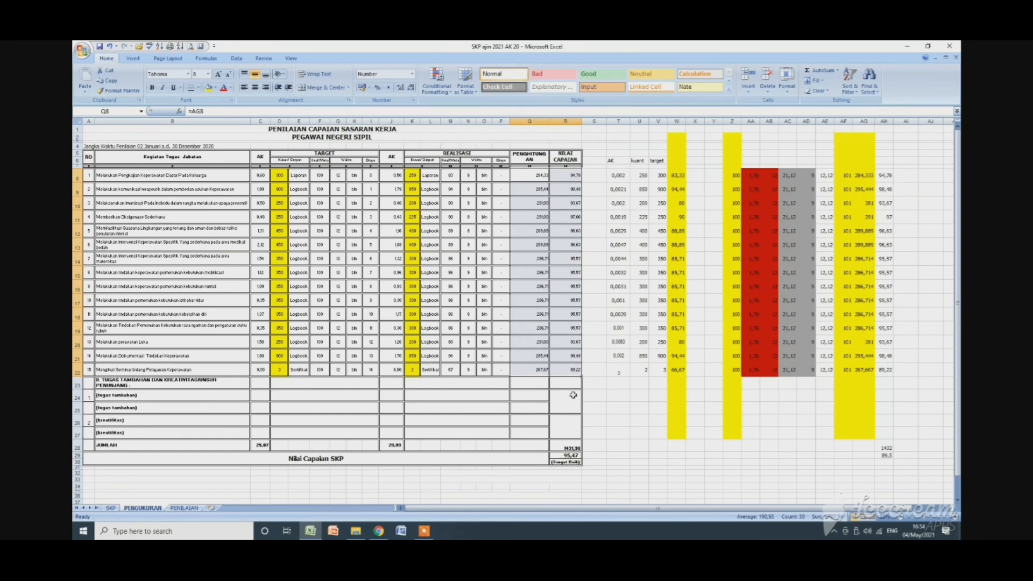
left_click(574, 447)
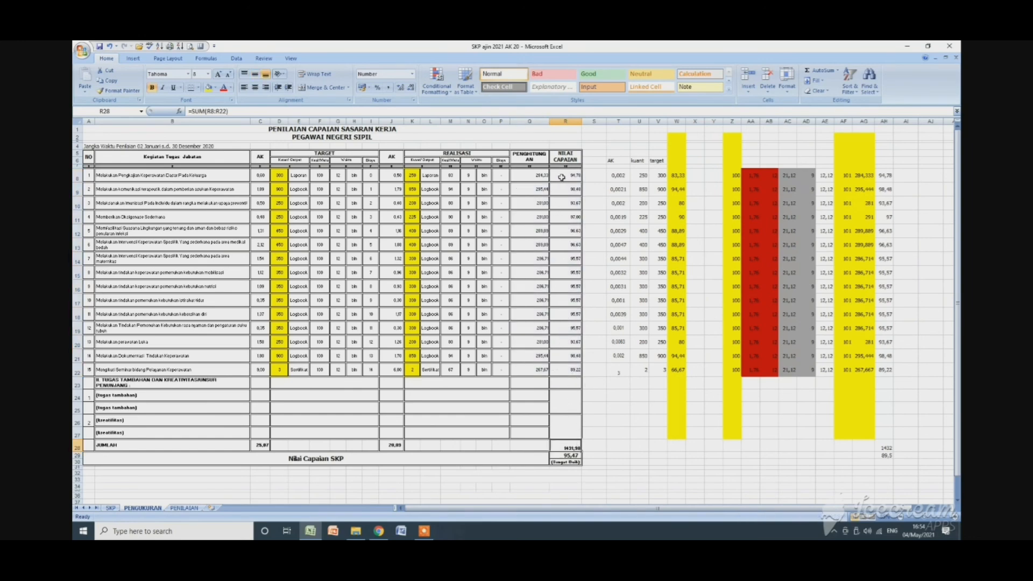
left_click_drag(565, 175, 577, 367)
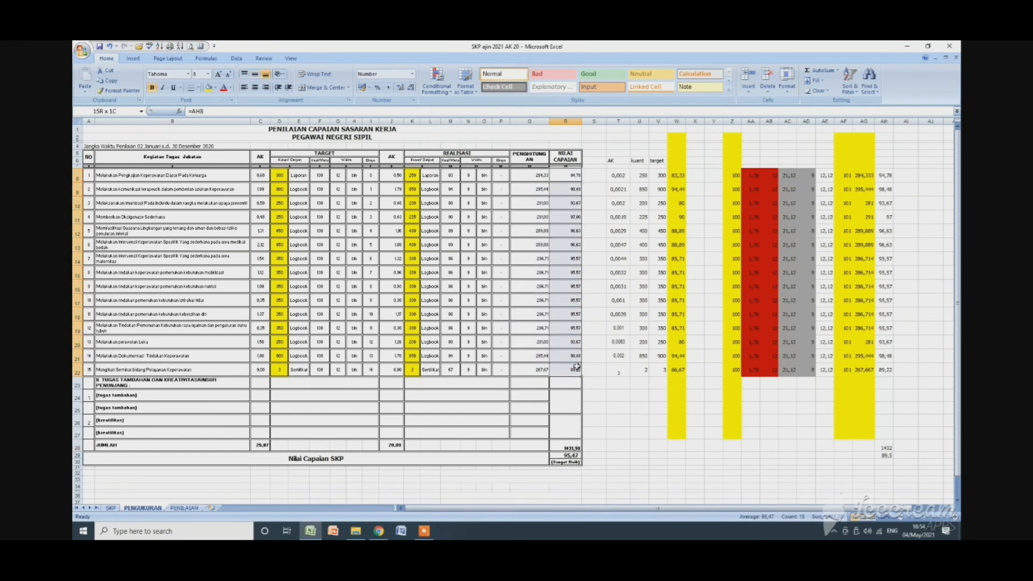
left_click(572, 446)
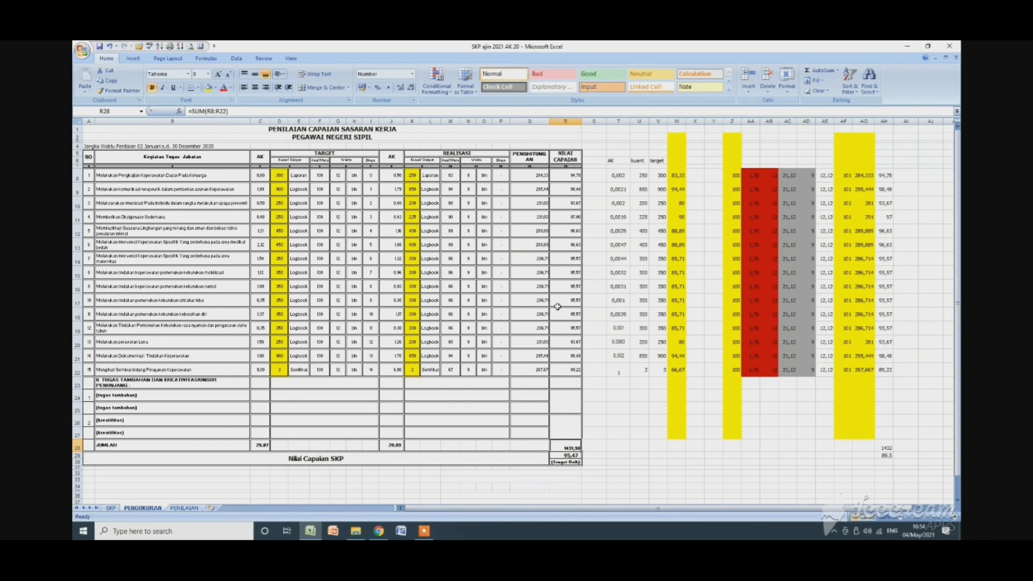
left_click(571, 456)
scroll(592, 420, "down", 1)
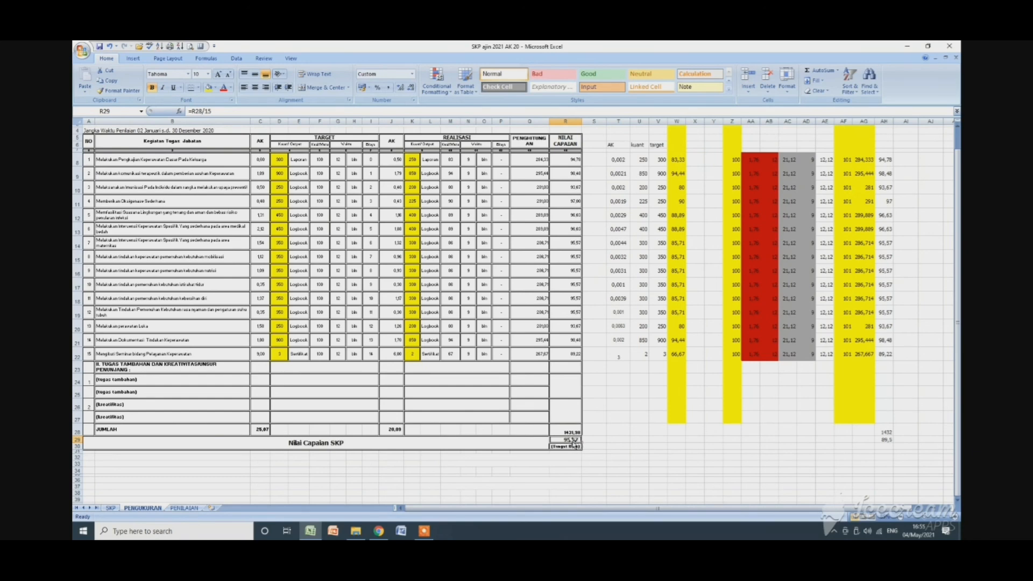
left_click(568, 431)
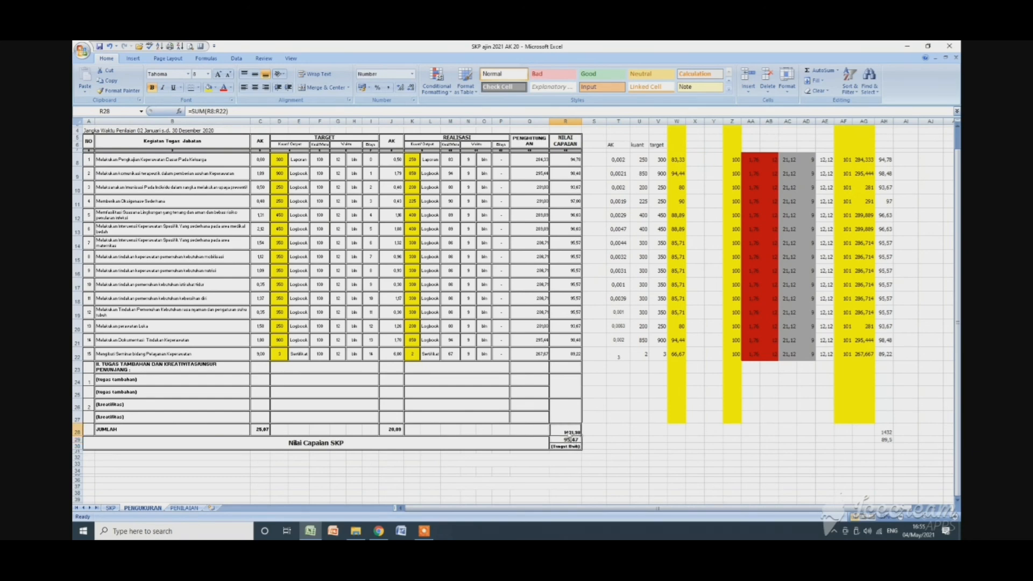
left_click(571, 441)
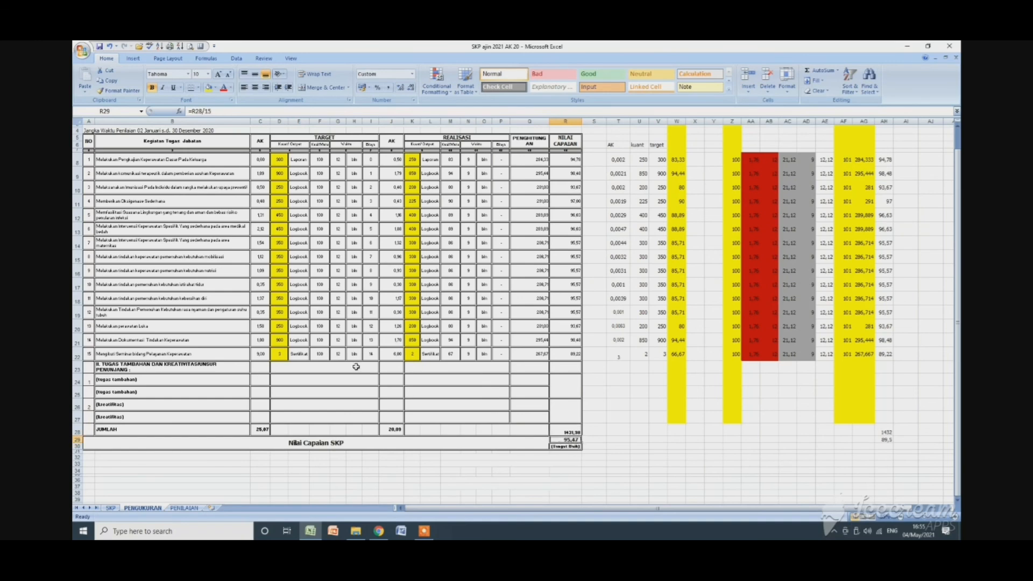
Check the last activity number in A22 against the divisor in the R29 formula, and view the rating formula in R30.
left_click(90, 351)
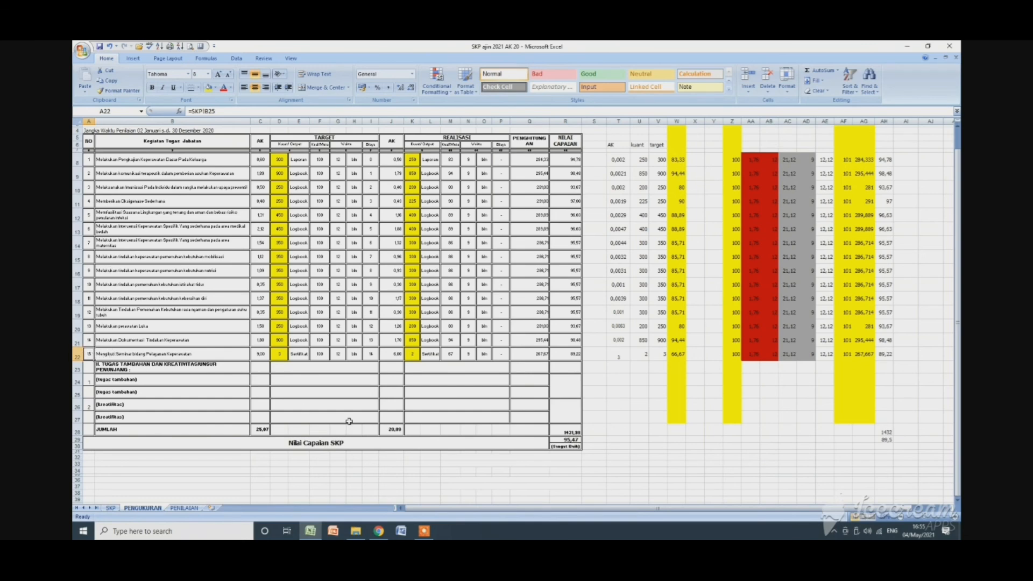
left_click(574, 431)
double_click(573, 441)
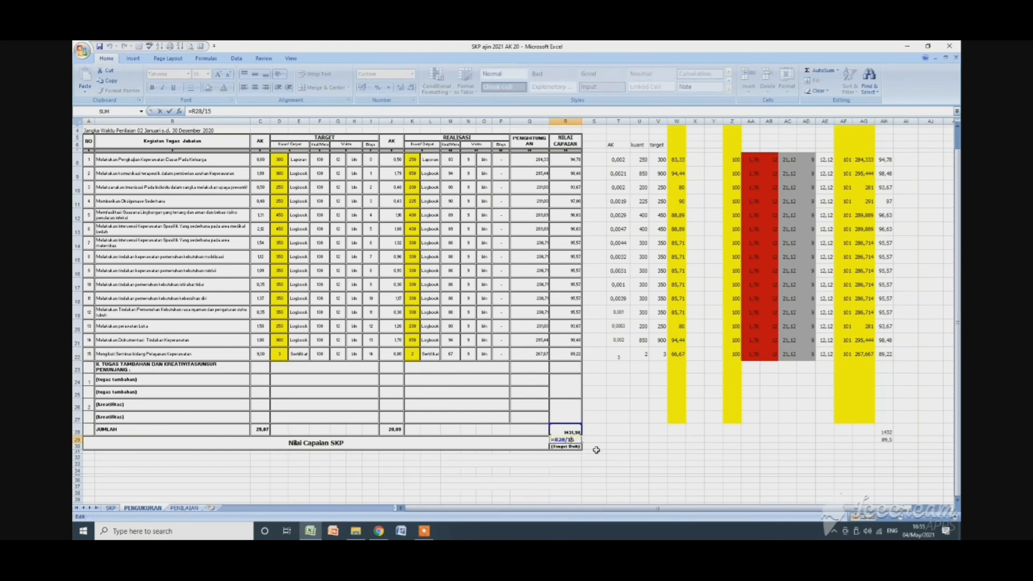
key("Escape")
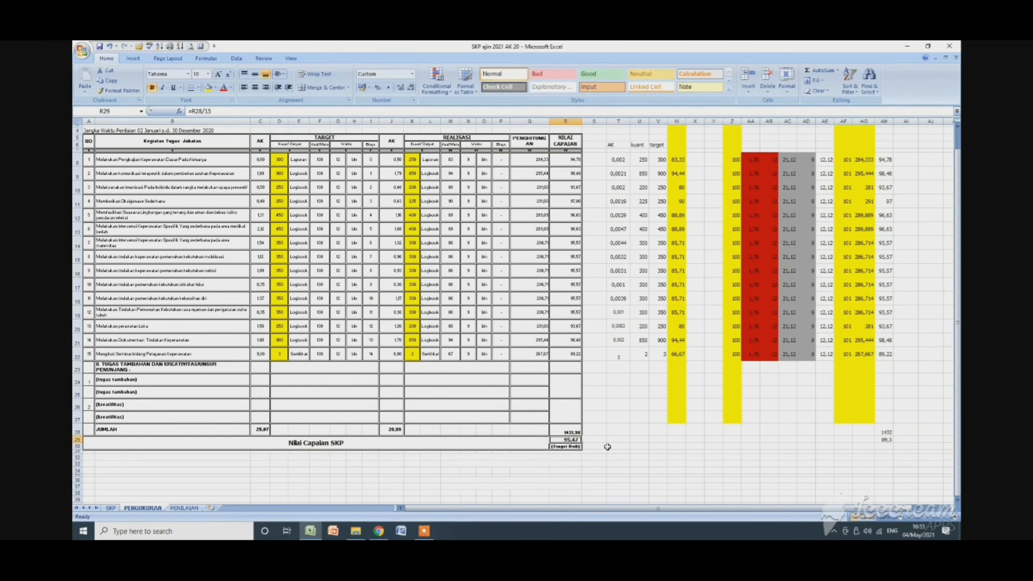
left_click(576, 446)
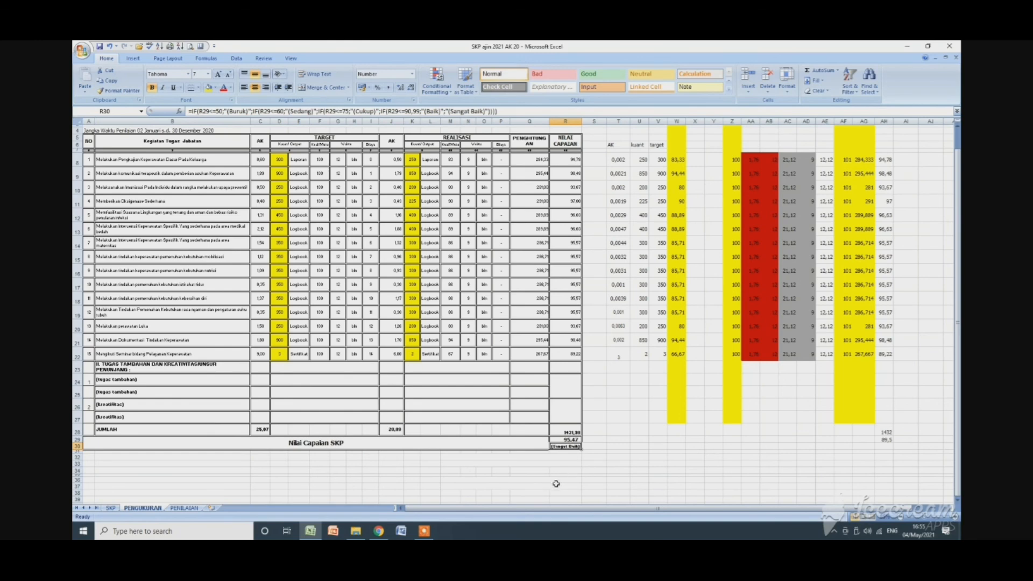
scroll(540, 485, "up", 1)
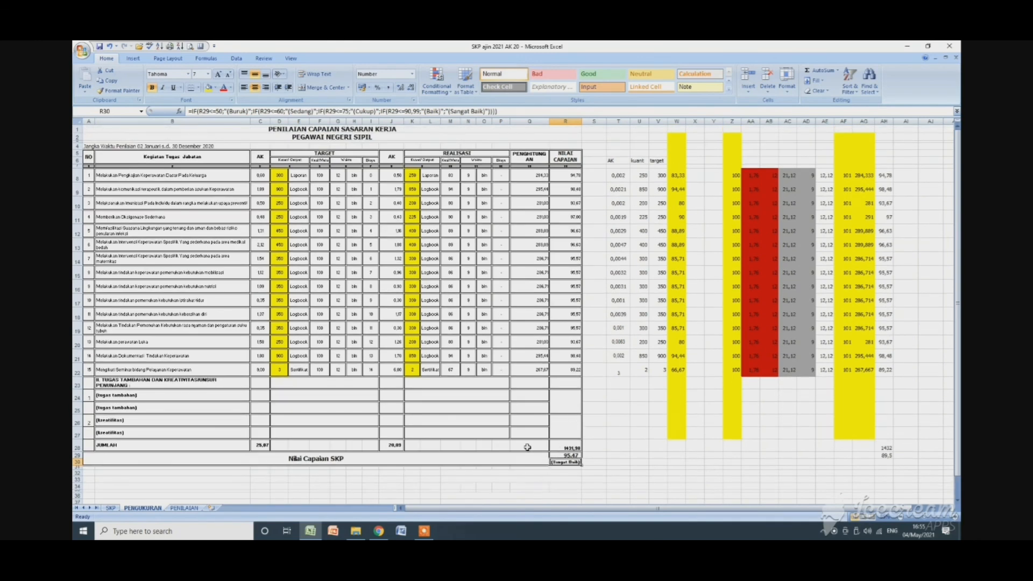
Look over the PENILAIAN sheet down to the appraisal identity and signature sections, and return to the SKP sheet.
left_click(183, 509)
scroll(247, 436, "up", 5)
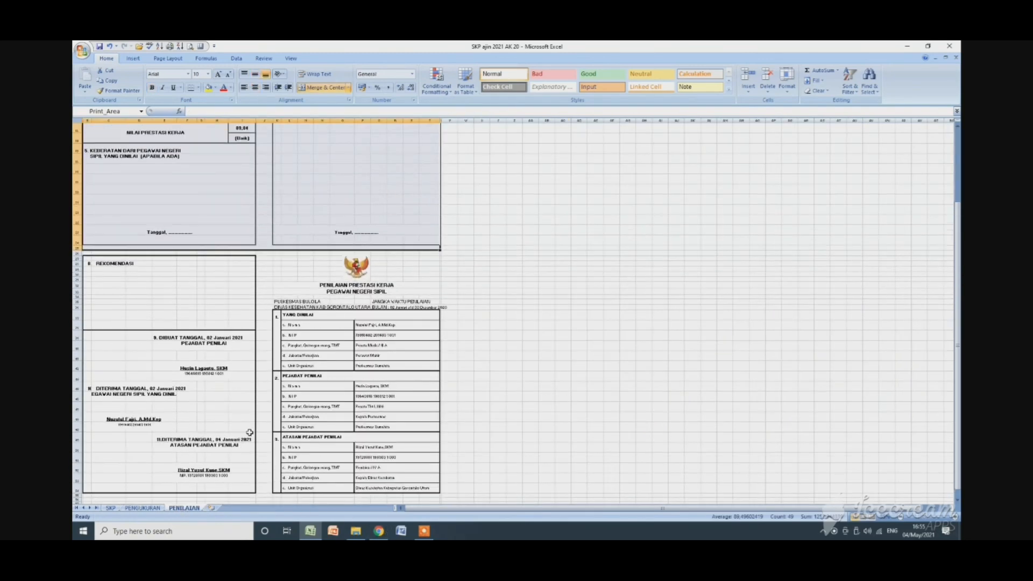
scroll(250, 432, "down", 8)
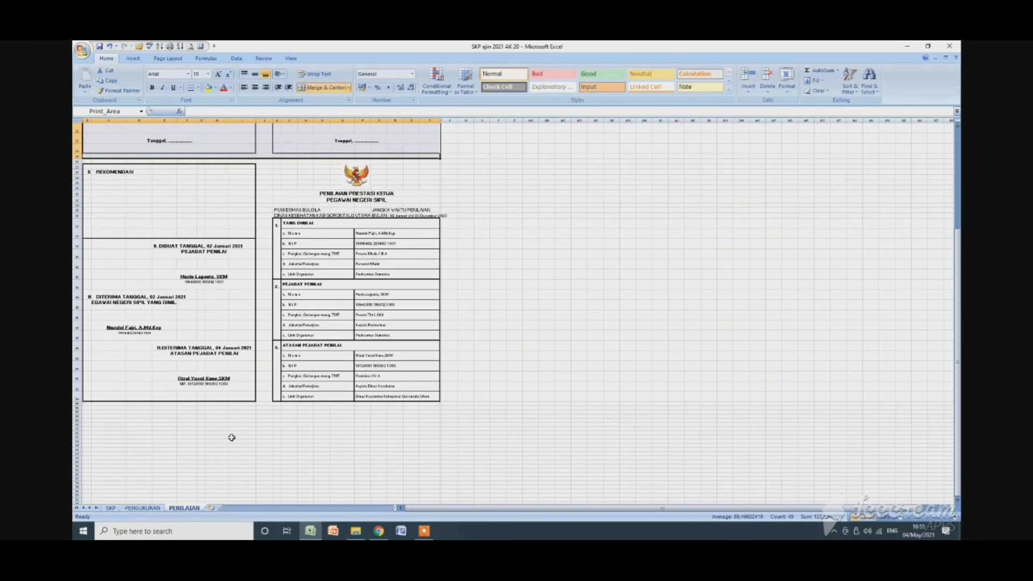
left_click(143, 509)
left_click(110, 508)
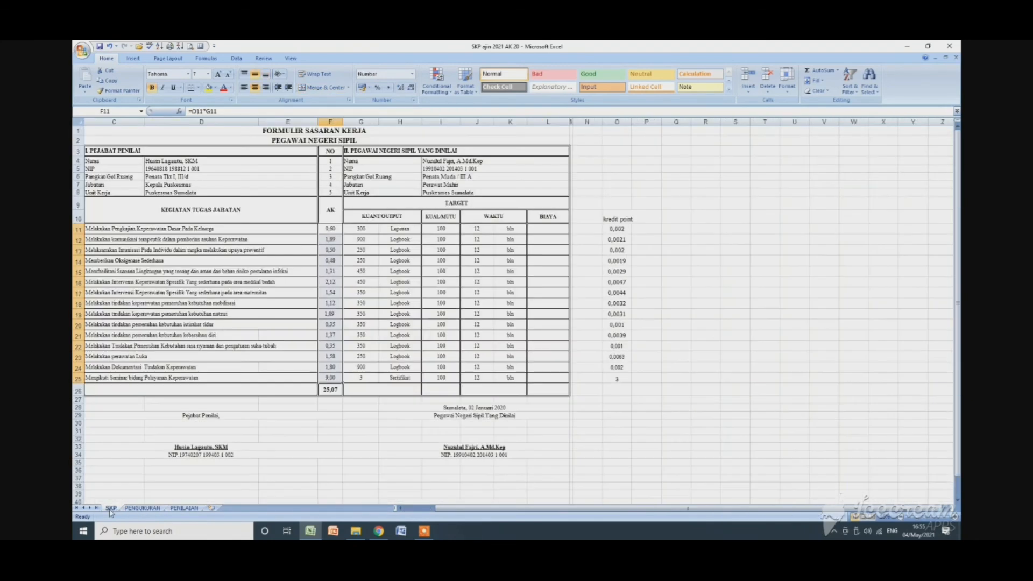
Restore the workbook window to a smaller size, widen it and bring the SKP form into view from column A.
left_click(930, 47)
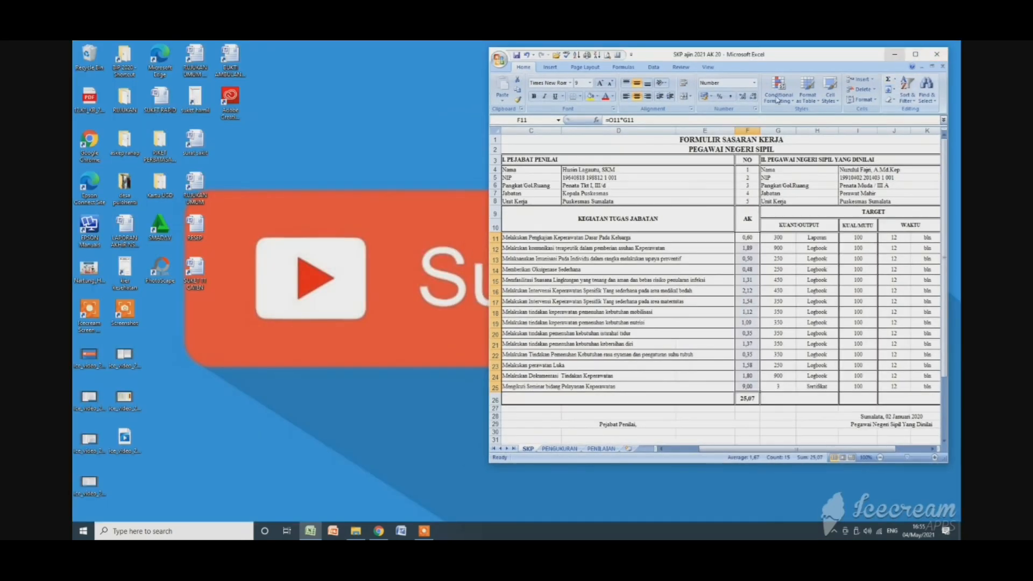
left_click_drag(487, 266, 257, 238)
left_click_drag(608, 449, 532, 449)
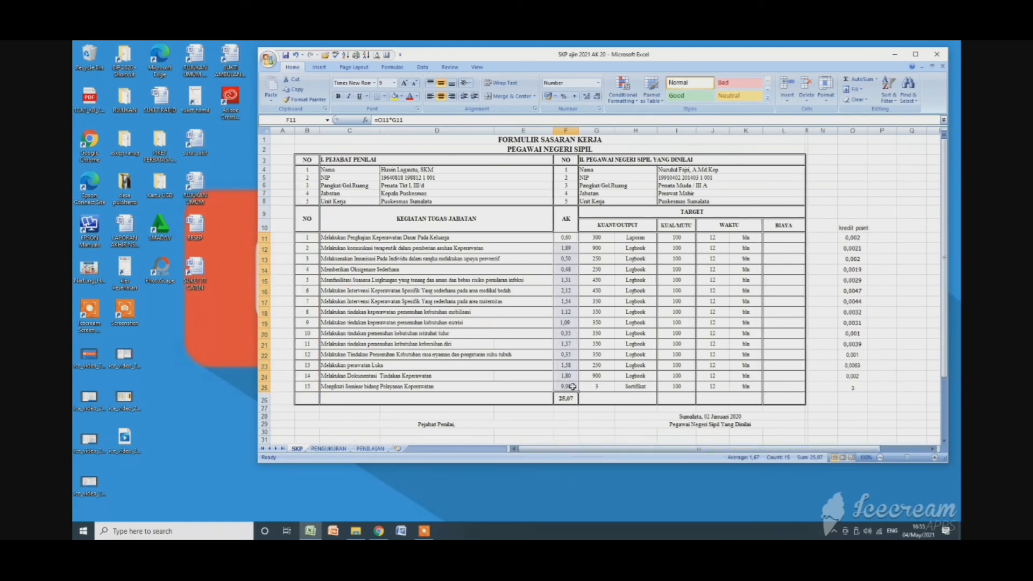